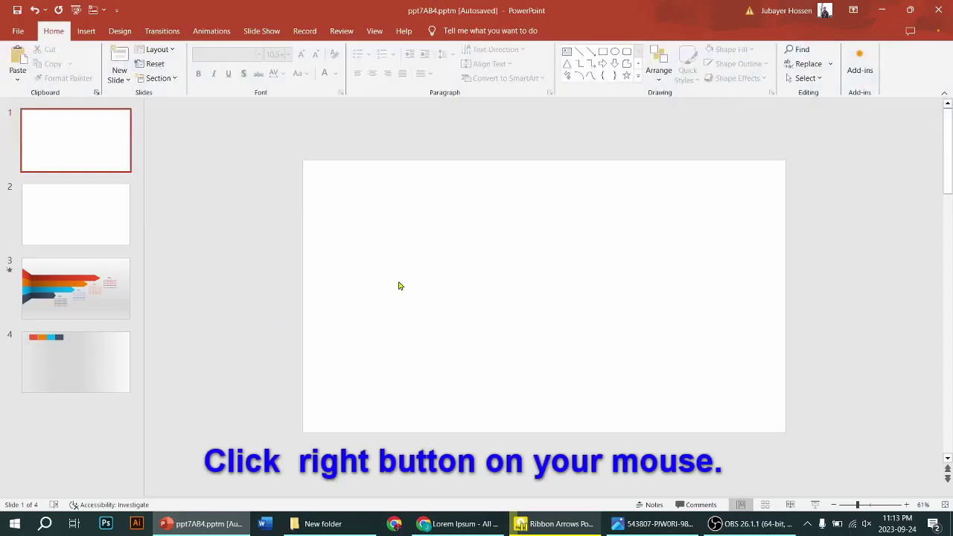
Step: Fill slide 1's background with the Light Gradient - Accent 3 preset gradient
right_click(406, 203)
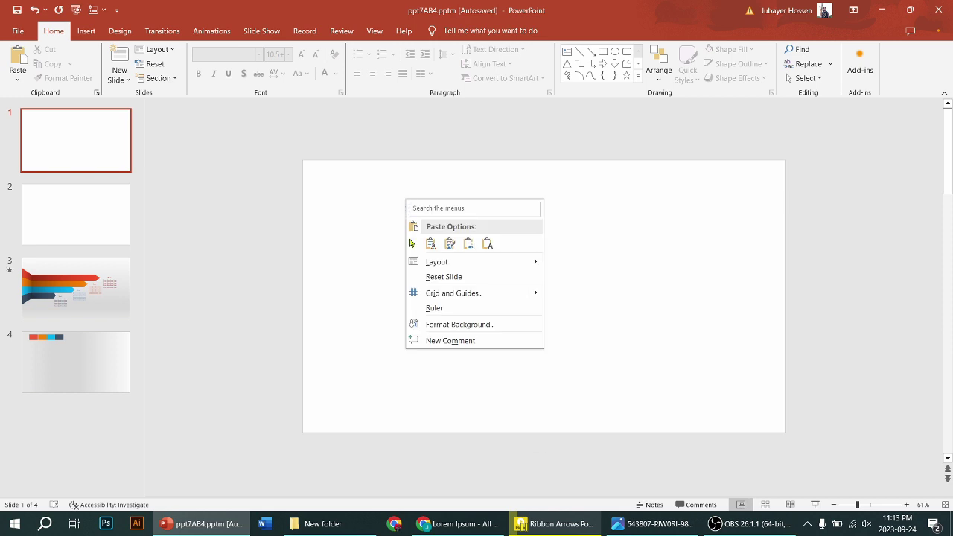
click(470, 324)
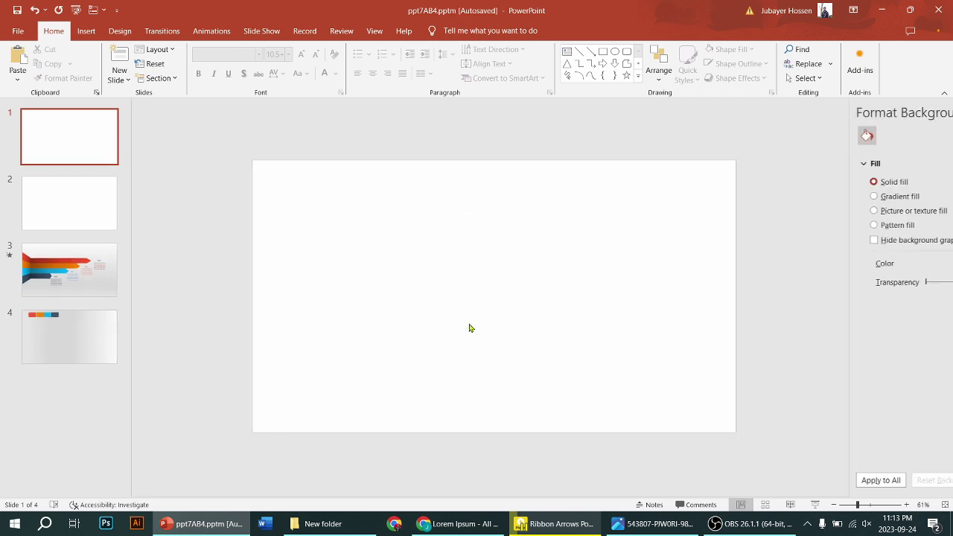
click(802, 196)
click(918, 300)
click(864, 360)
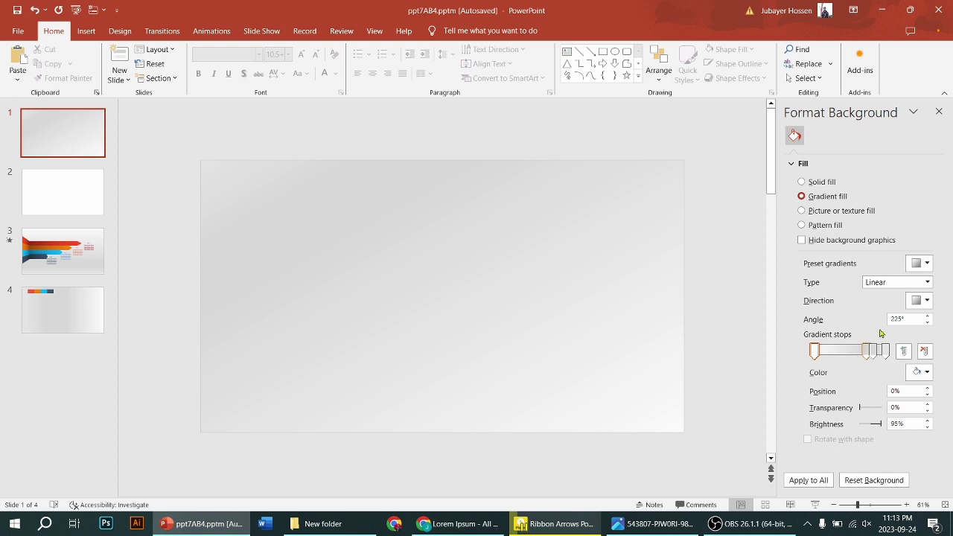
click(919, 262)
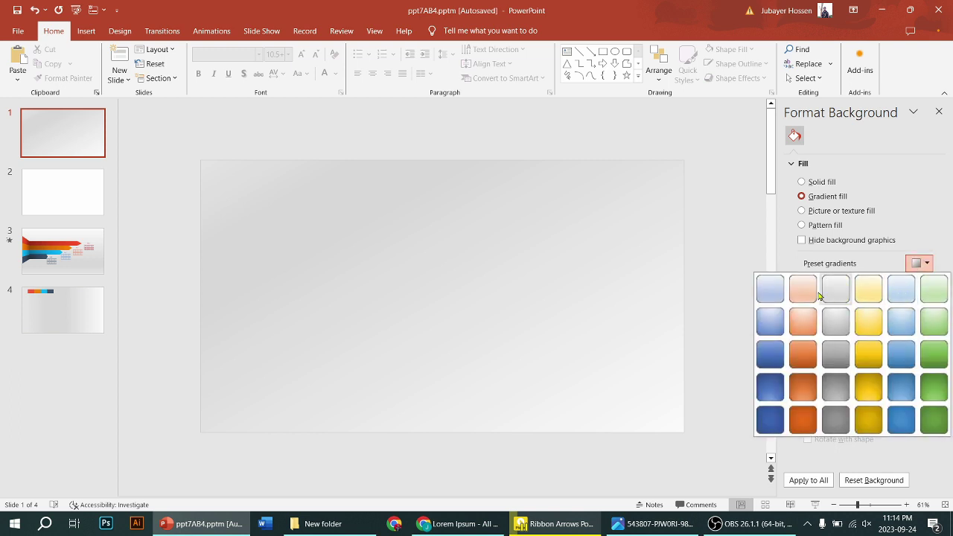
click(804, 290)
click(919, 263)
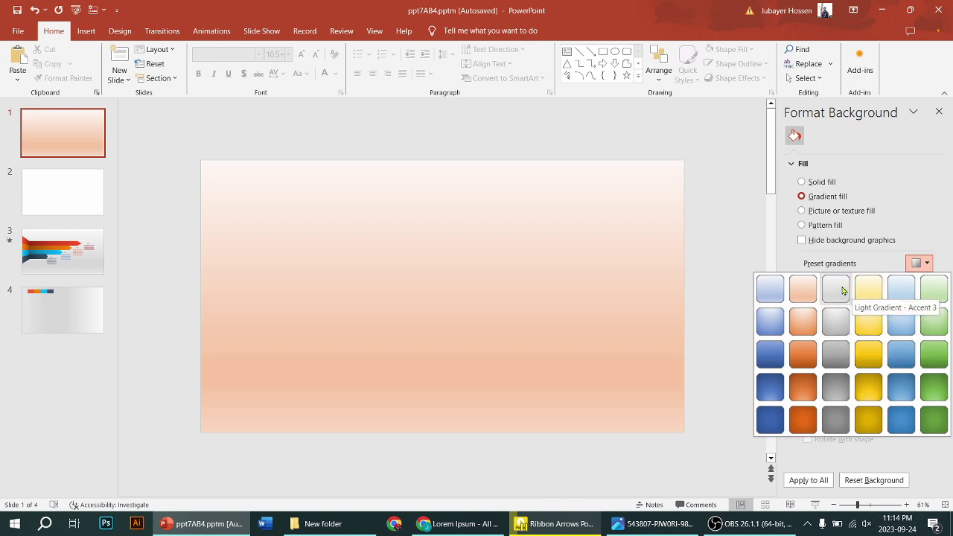
click(844, 290)
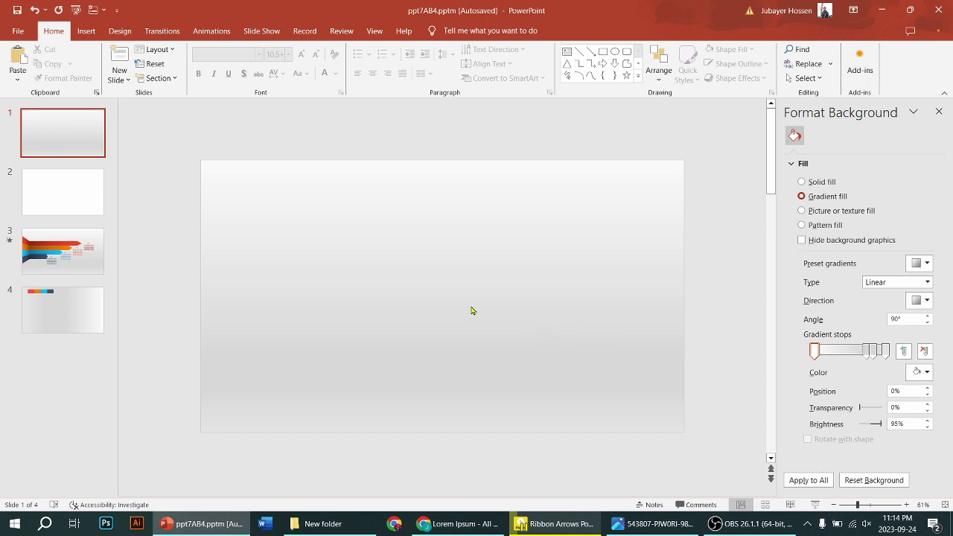
Step: Draw an orange, outline-free rectangle at the bottom of slide 1
click(602, 54)
drag(306, 403, 372, 429)
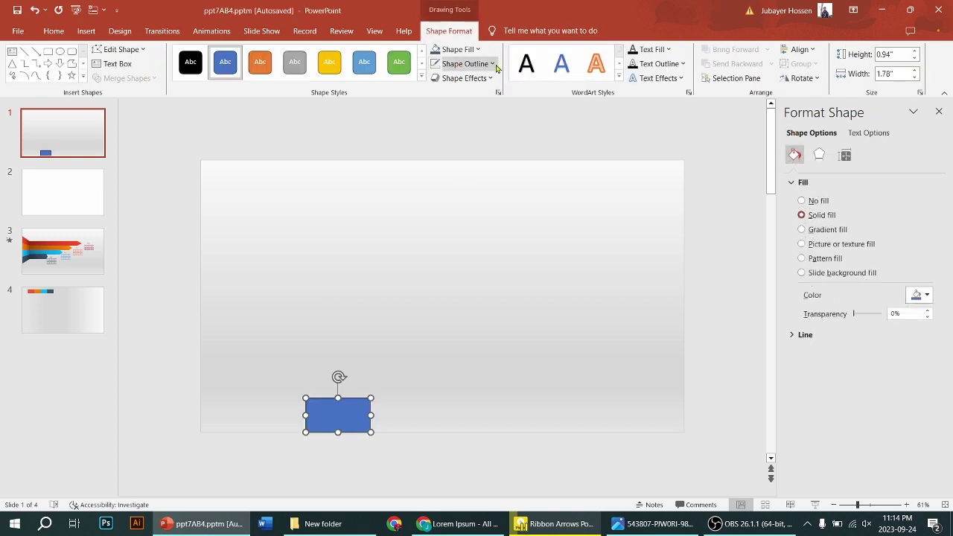
click(478, 50)
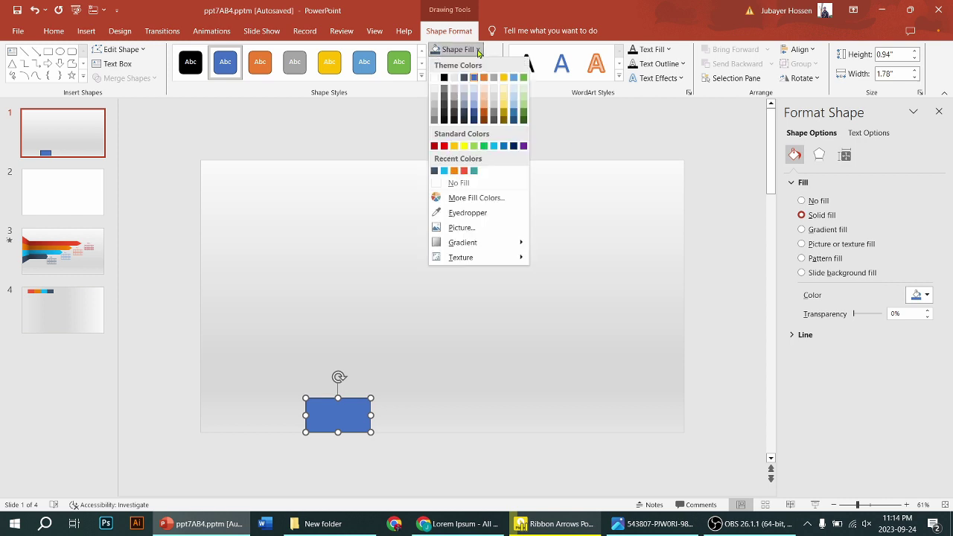
click(484, 77)
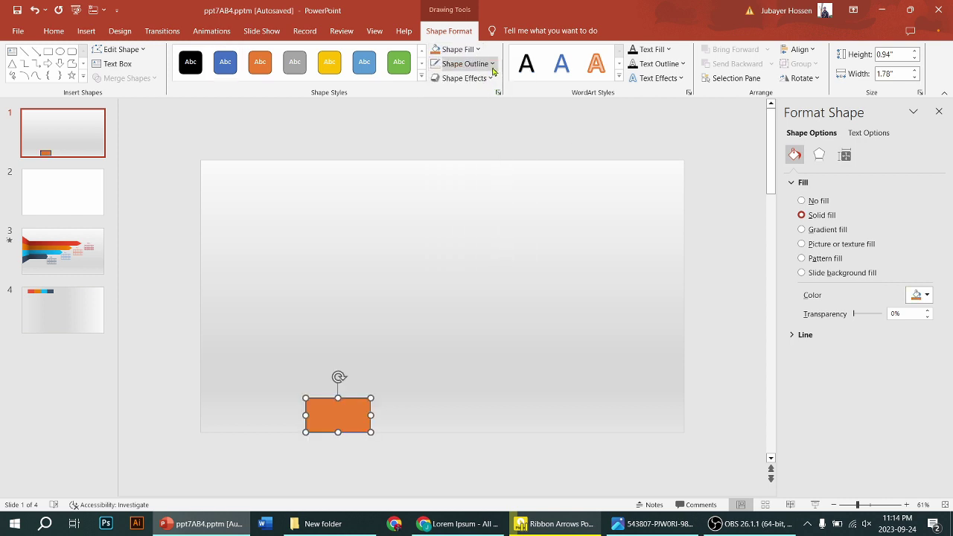
click(466, 63)
click(471, 200)
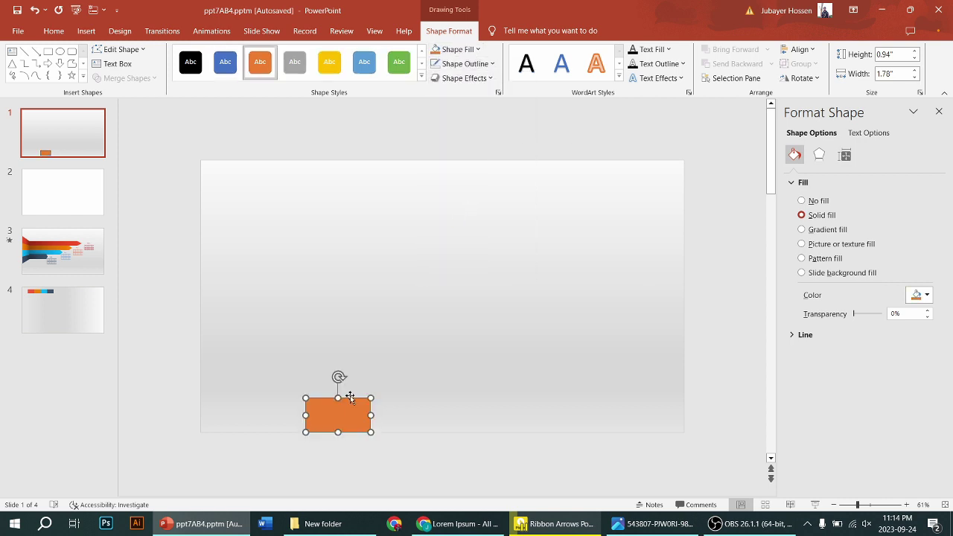
Step: Duplicate the rectangle into a joined row along the bottom, then show slide 4
drag(332, 417, 374, 422)
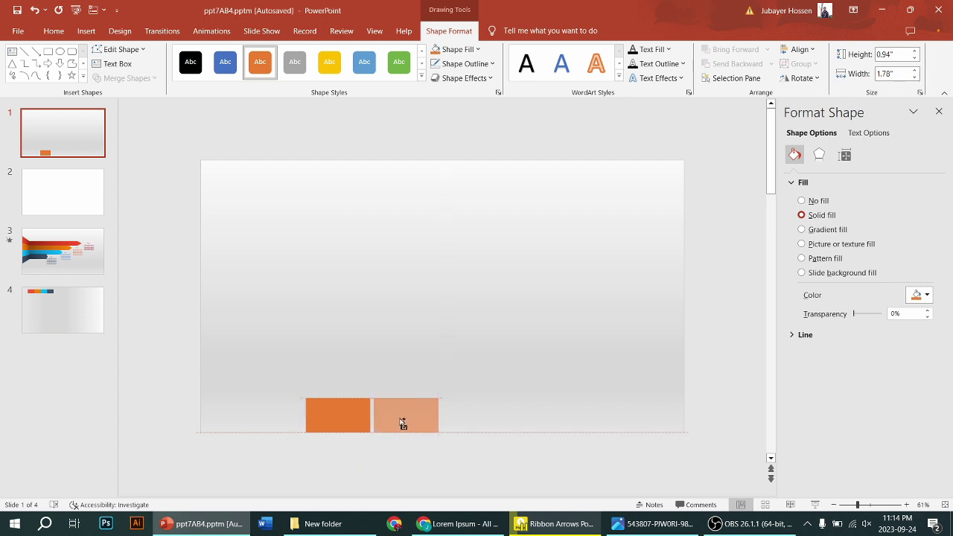
mouse_move(374, 421)
mouse_down()
mouse_move(459, 409)
mouse_move(533, 414)
mouse_move(525, 411)
mouse_up()
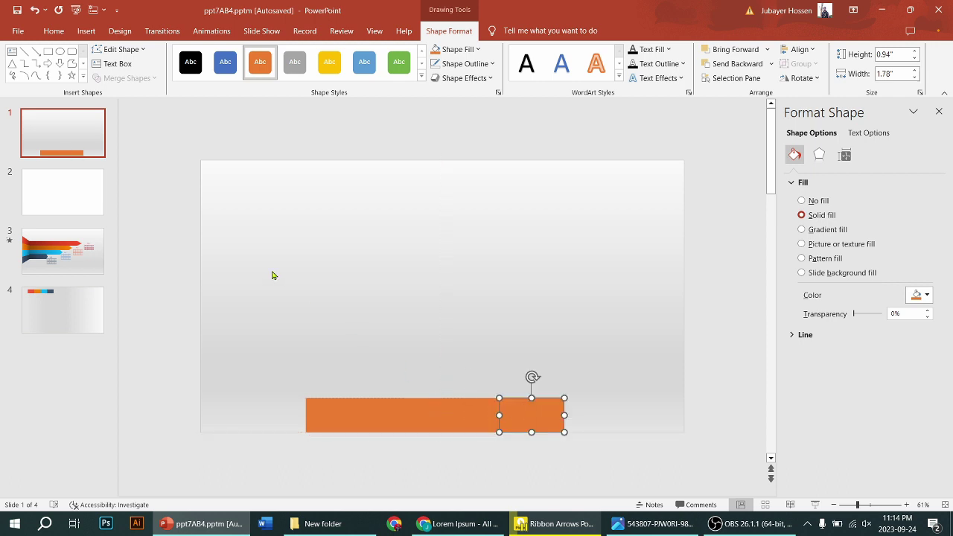
click(68, 314)
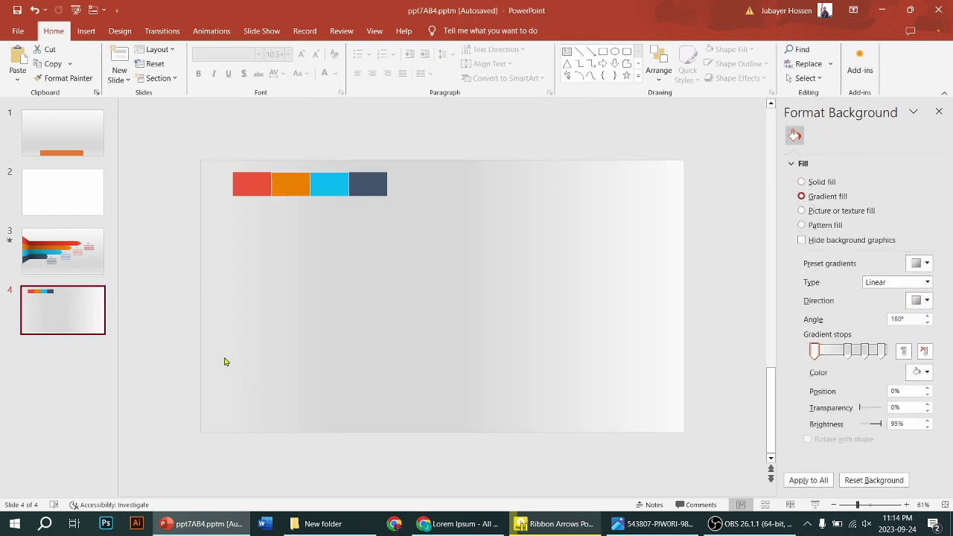
Step: Copy slide 4's four colour swatches onto slide 1's left side
drag(209, 167, 420, 226)
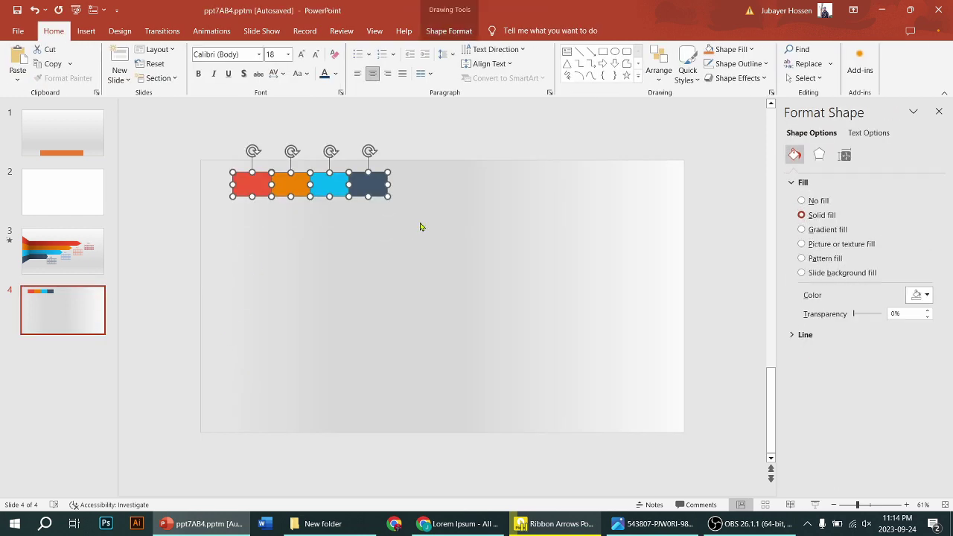
click(100, 132)
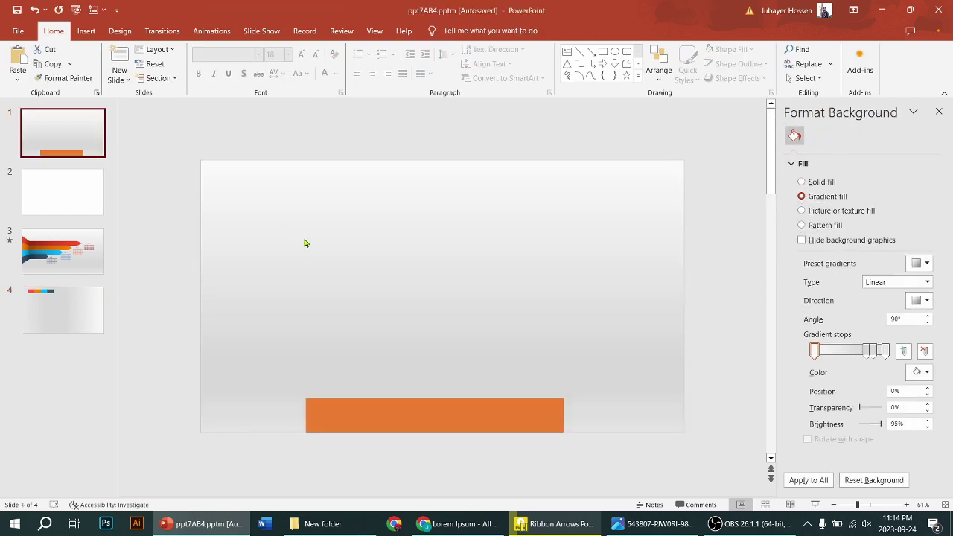
key(ctrl+v)
drag(327, 190, 292, 308)
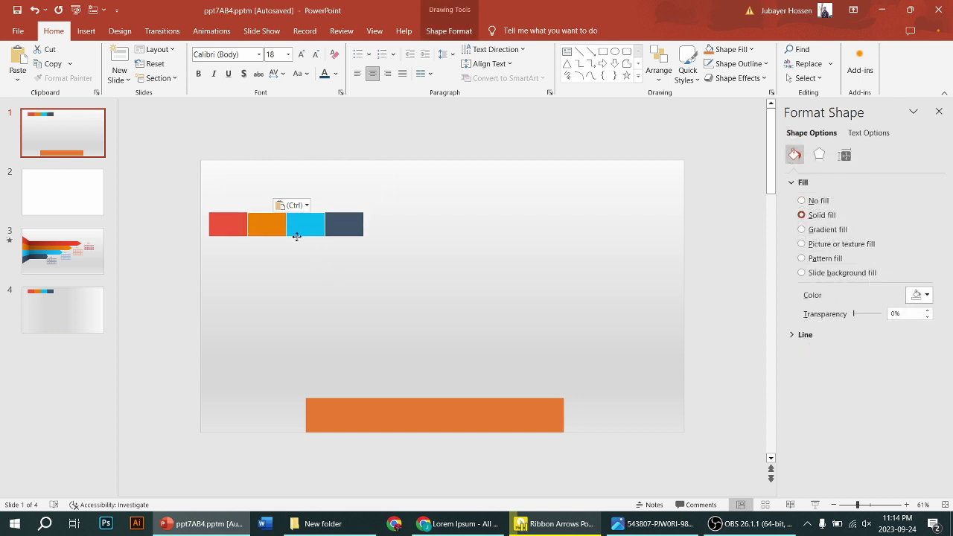
Step: Eyedrop the red swatch onto the leftmost bottom rectangle
click(376, 415)
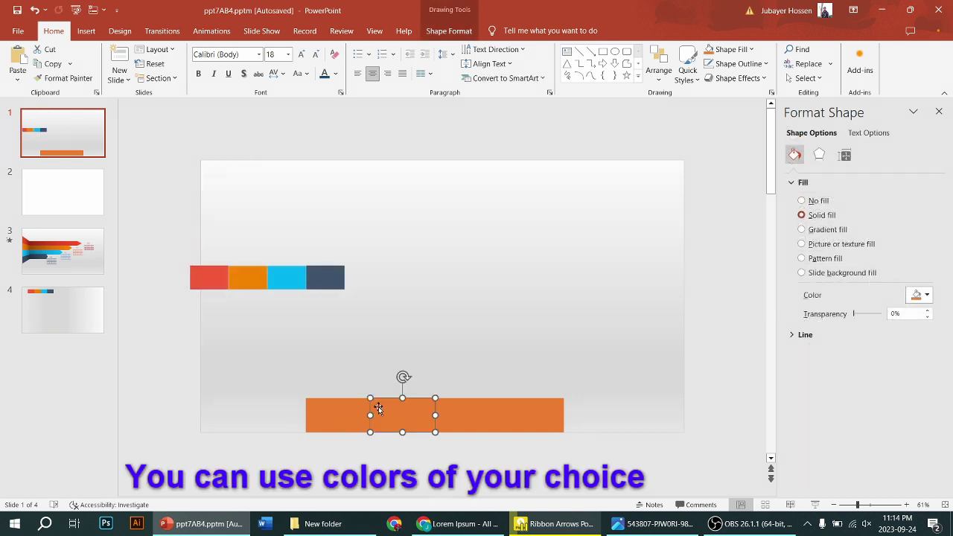
click(337, 414)
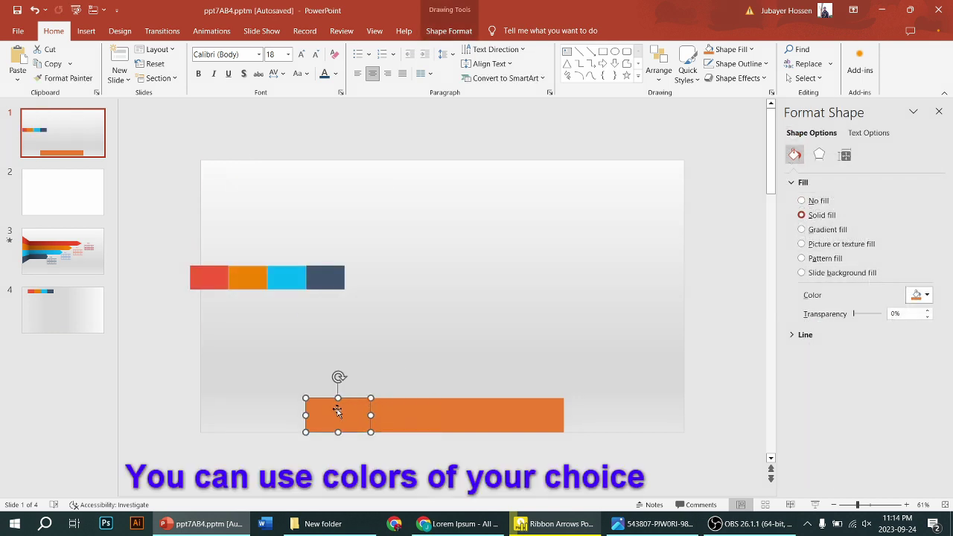
click(447, 31)
click(477, 50)
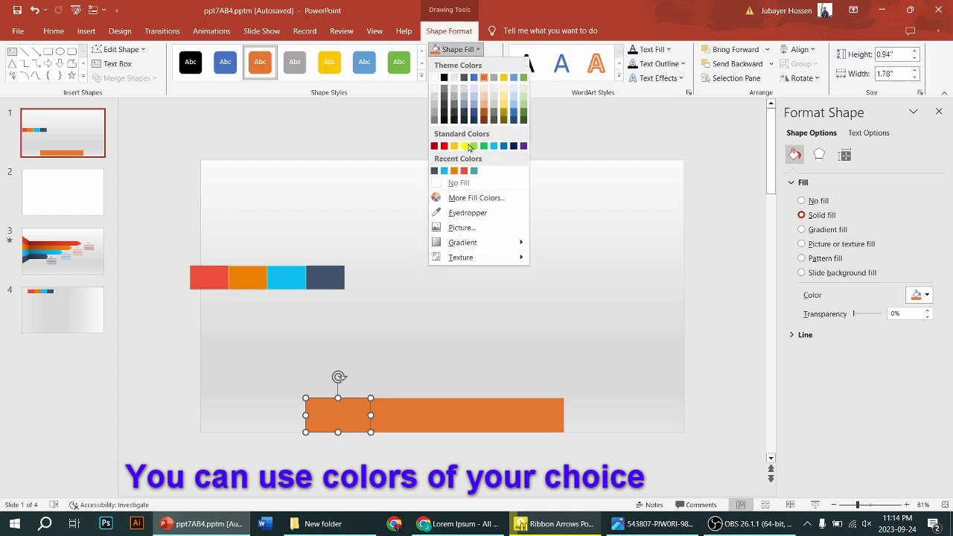
click(467, 212)
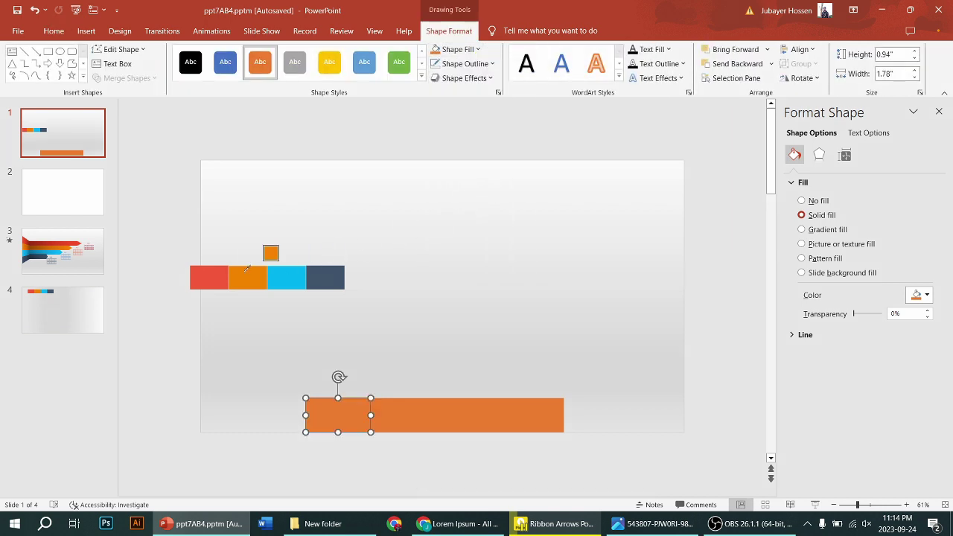
click(220, 276)
Step: Eyedrop cyan onto the third bottom rectangle and dark slate onto the fourth
click(401, 415)
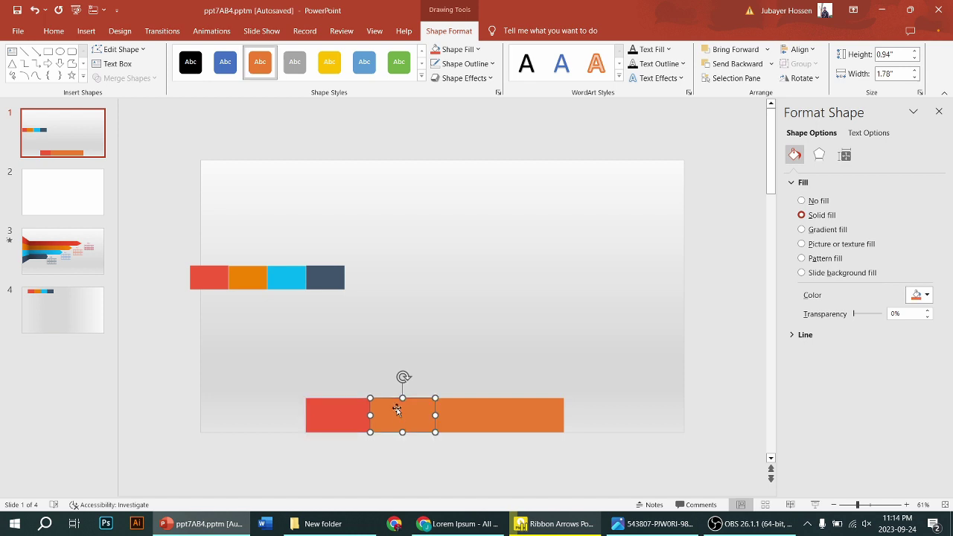
click(463, 411)
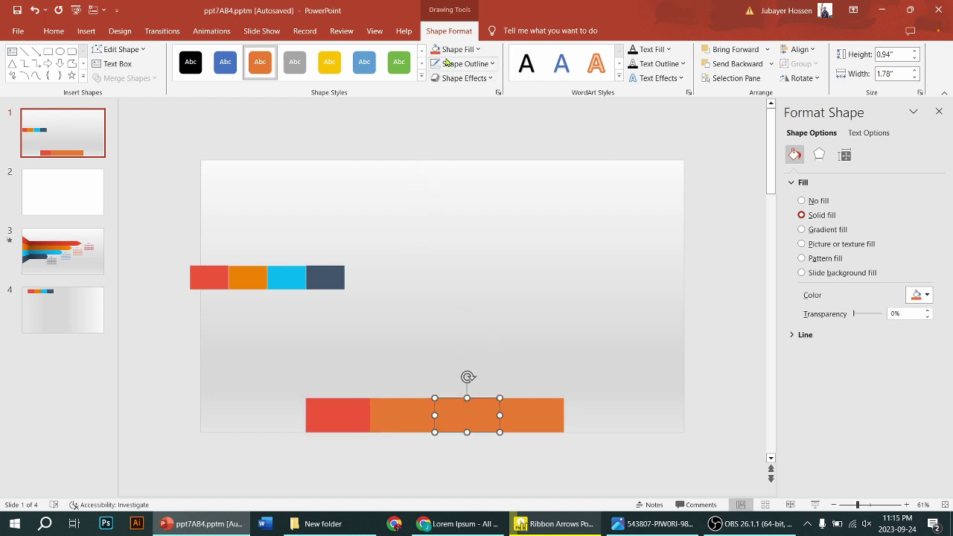
click(474, 51)
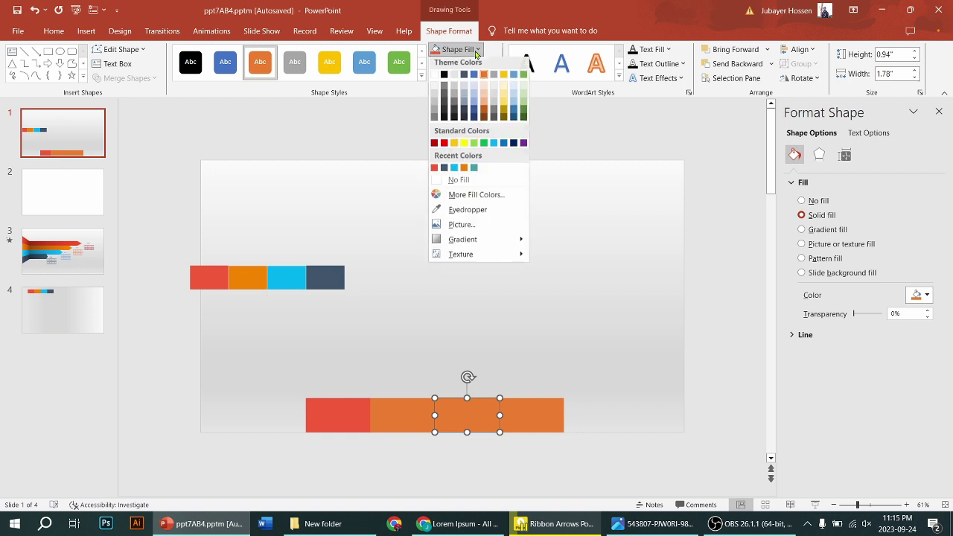
click(462, 212)
click(296, 278)
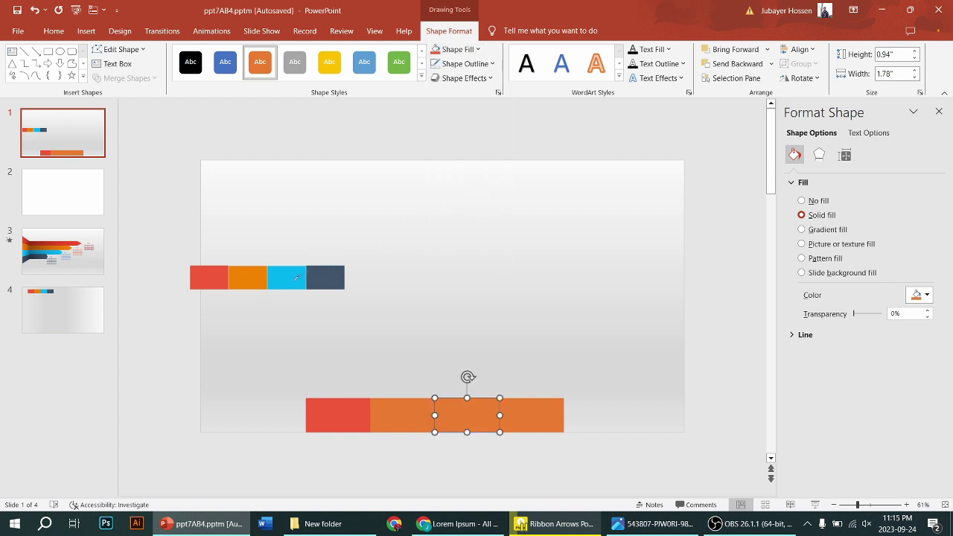
click(523, 414)
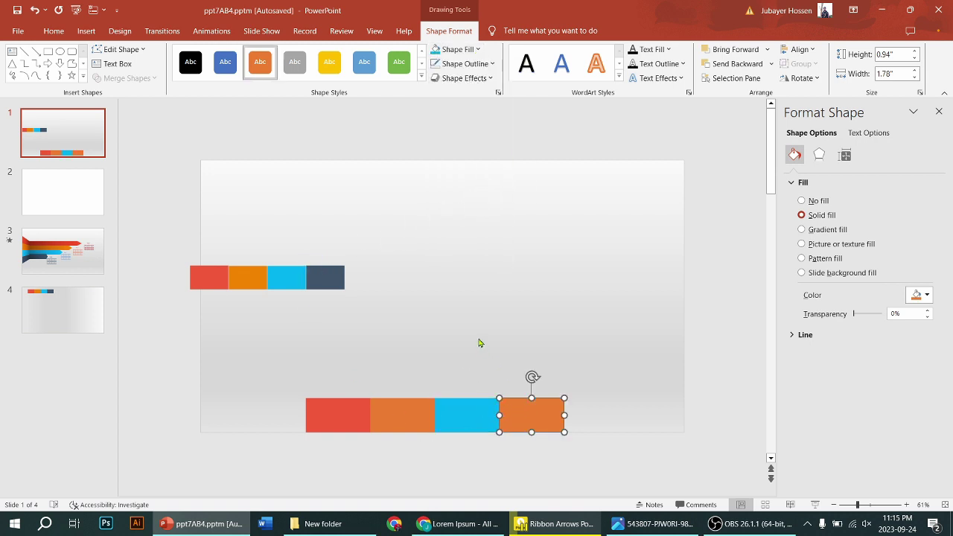
click(469, 49)
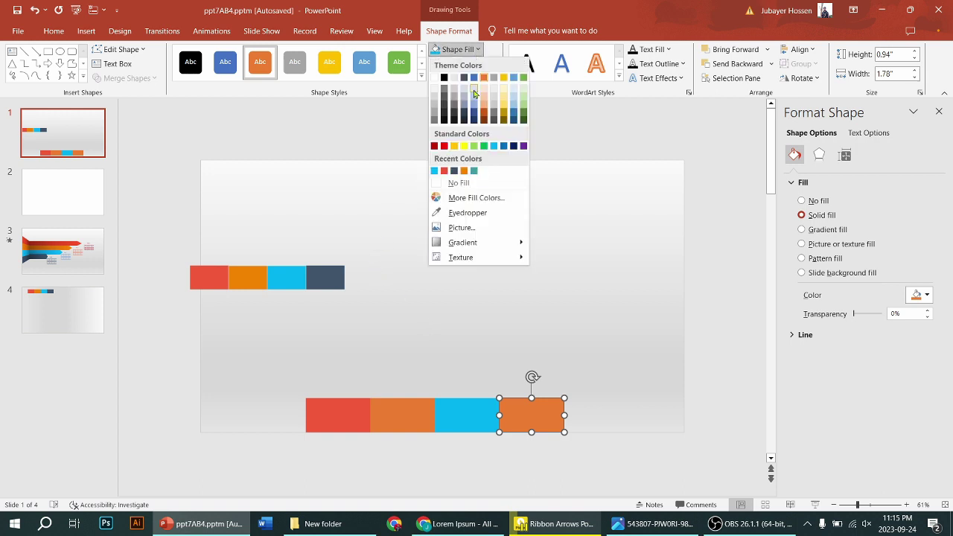
click(472, 214)
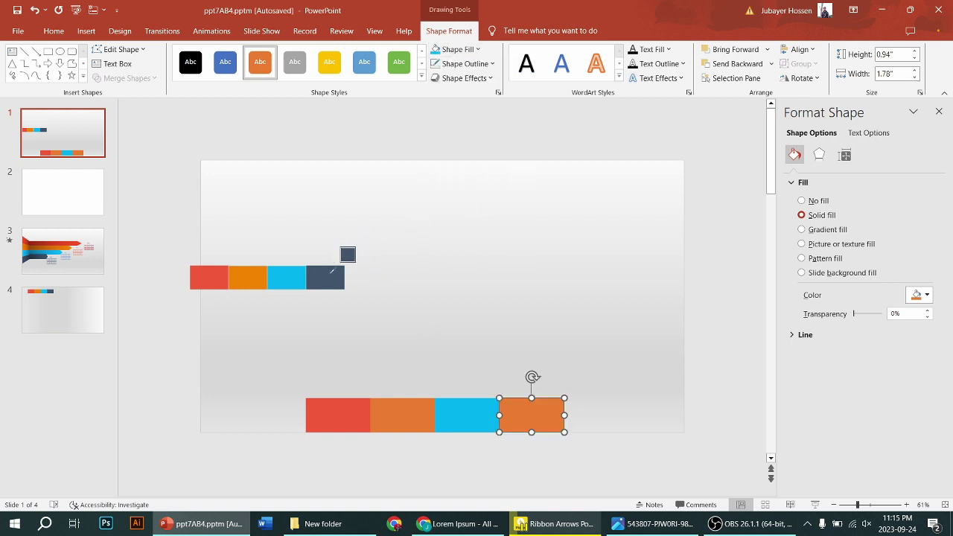
click(328, 273)
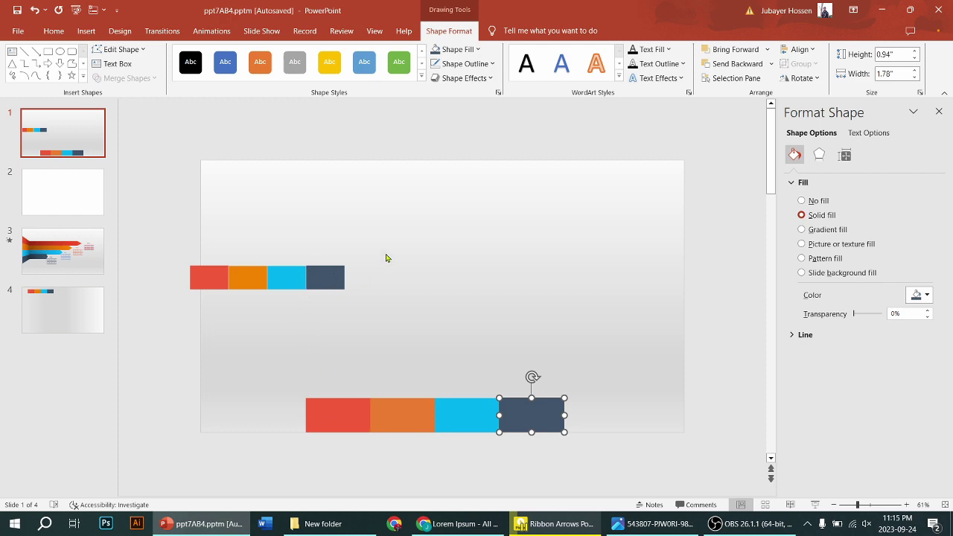
Step: Delete the reference swatches and stretch the four bottom bars taller
drag(386, 258, 119, 319)
key(Delete)
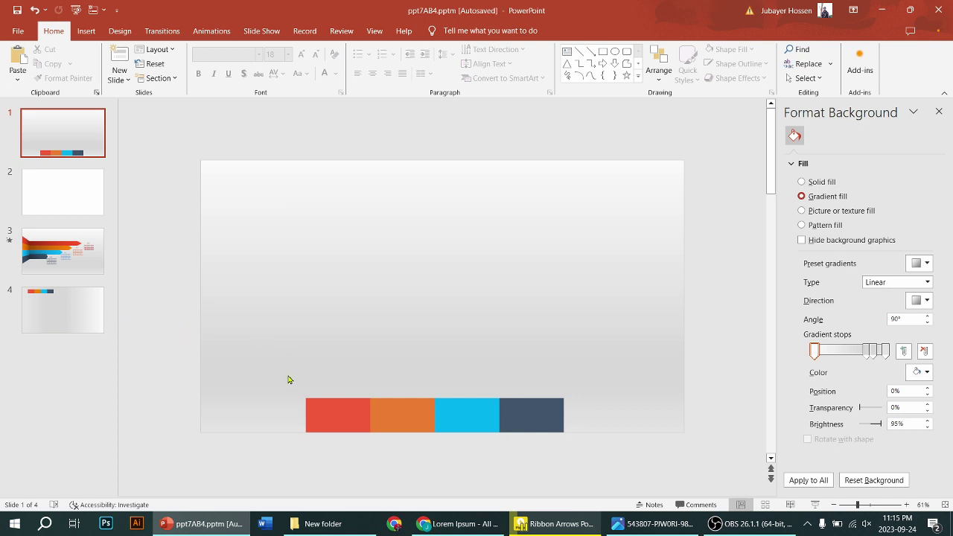
drag(285, 367, 605, 469)
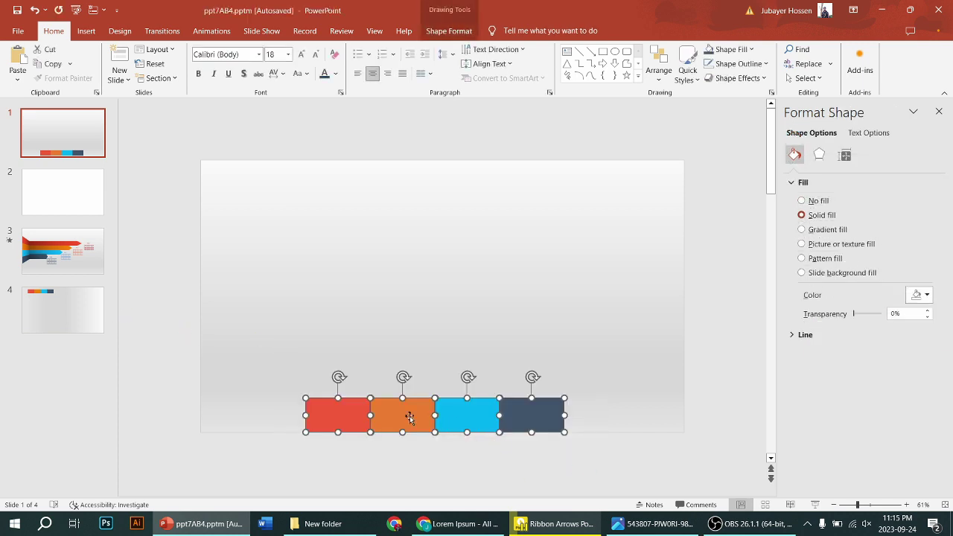
drag(410, 415, 410, 383)
click(243, 351)
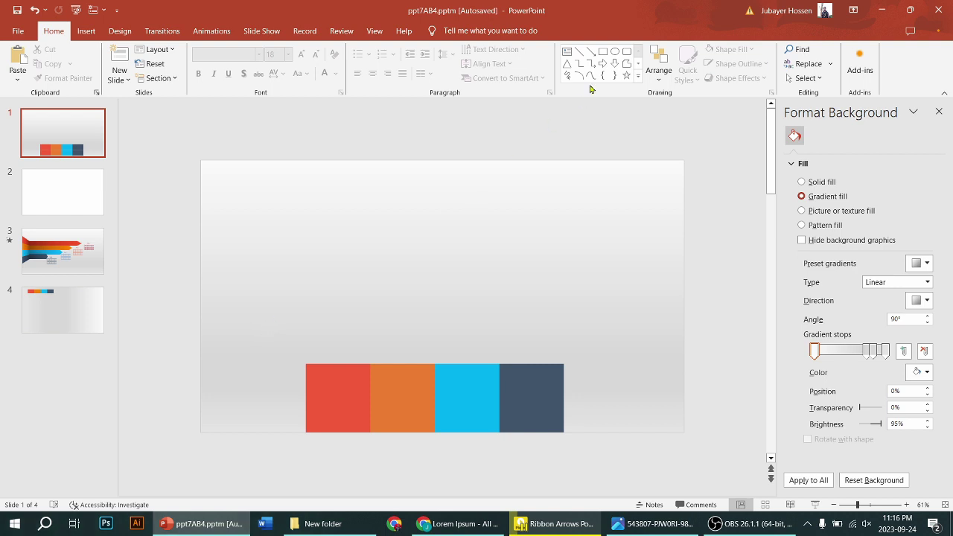
Step: Draw a tall, narrow, outline-free red bar above the red floor block
click(603, 50)
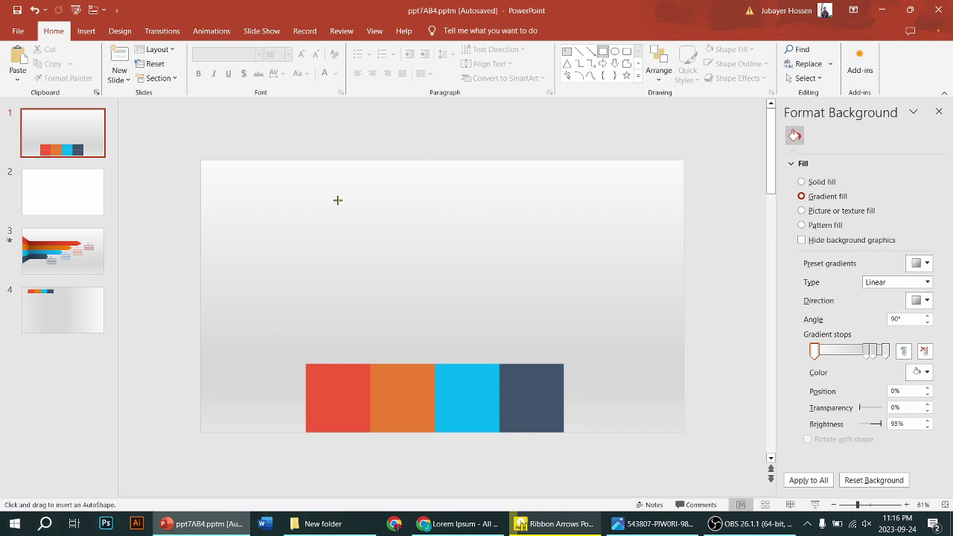
drag(338, 199, 361, 329)
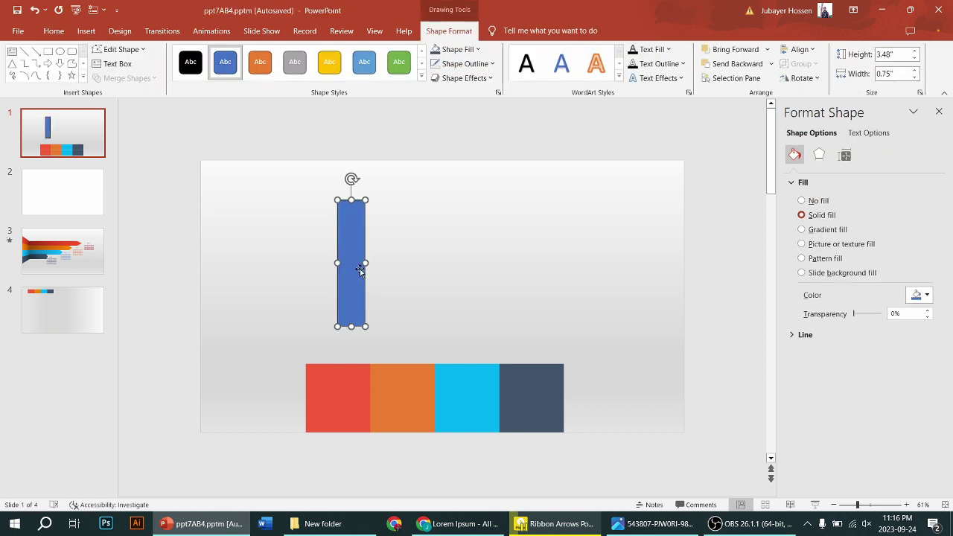
click(465, 64)
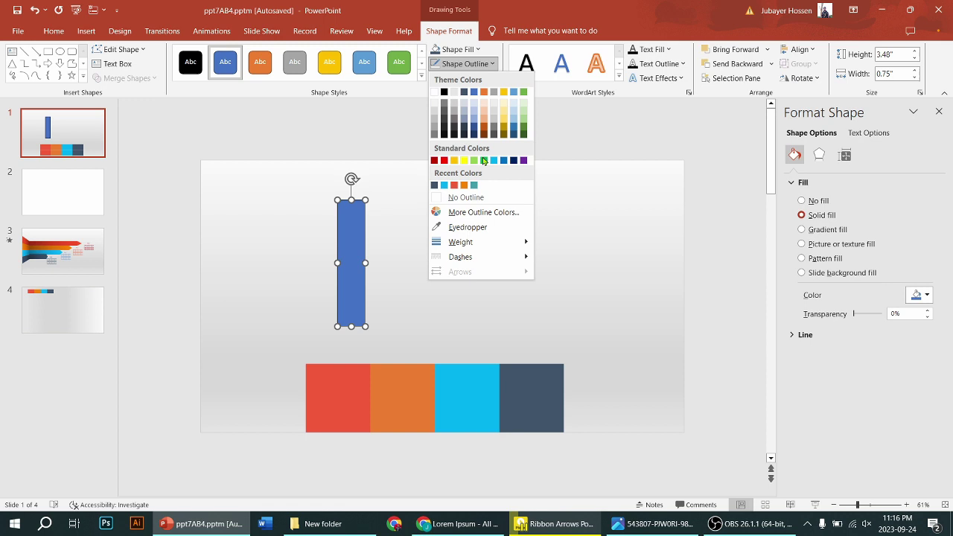
click(470, 198)
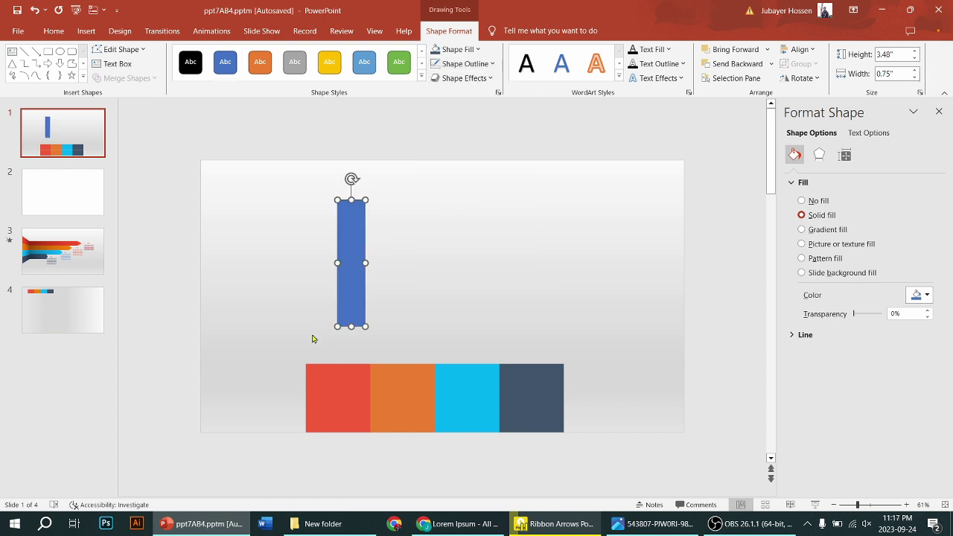
click(455, 49)
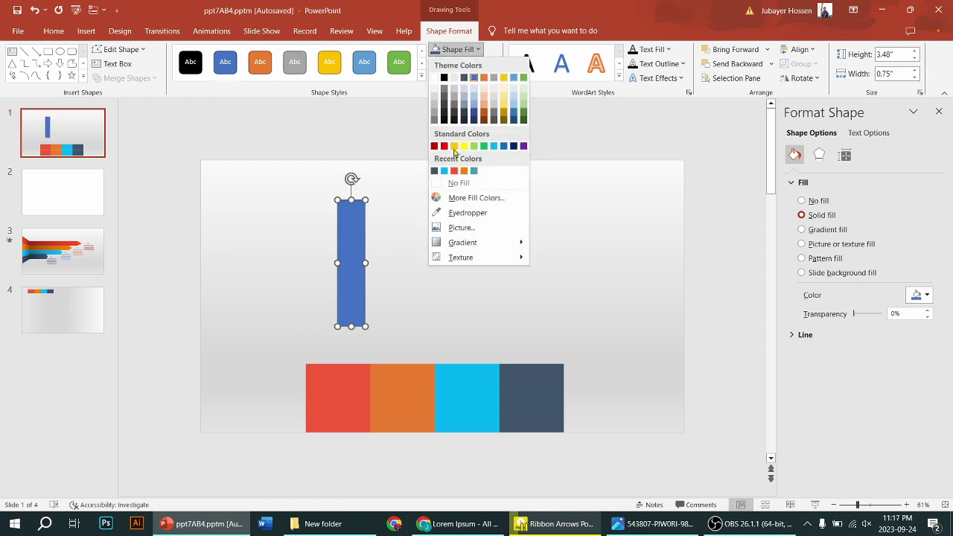
click(457, 211)
click(337, 375)
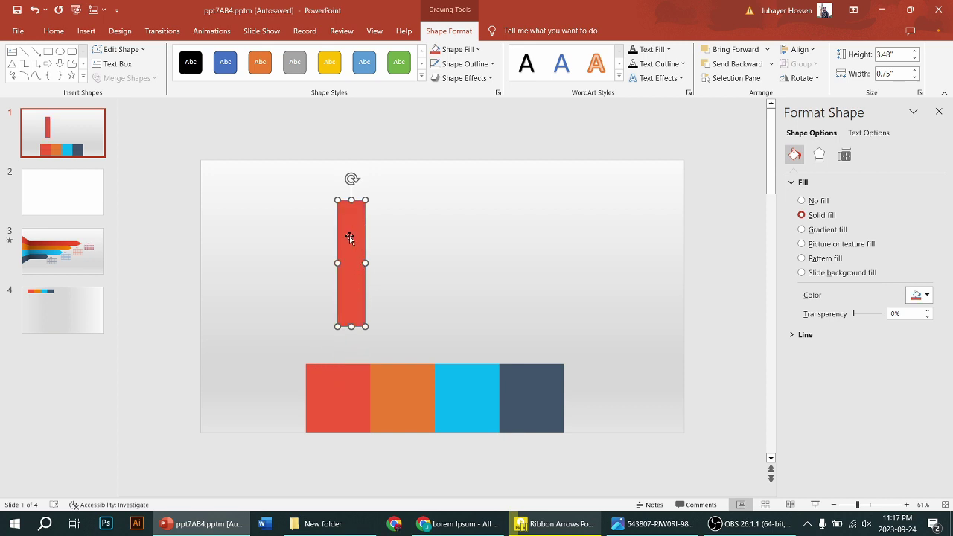
Step: Add orange and cyan copies of the bar to its right, matching the floor blocks
mouse_move(352, 242)
mouse_down()
mouse_move(387, 244)
mouse_move(376, 244)
mouse_up()
click(475, 50)
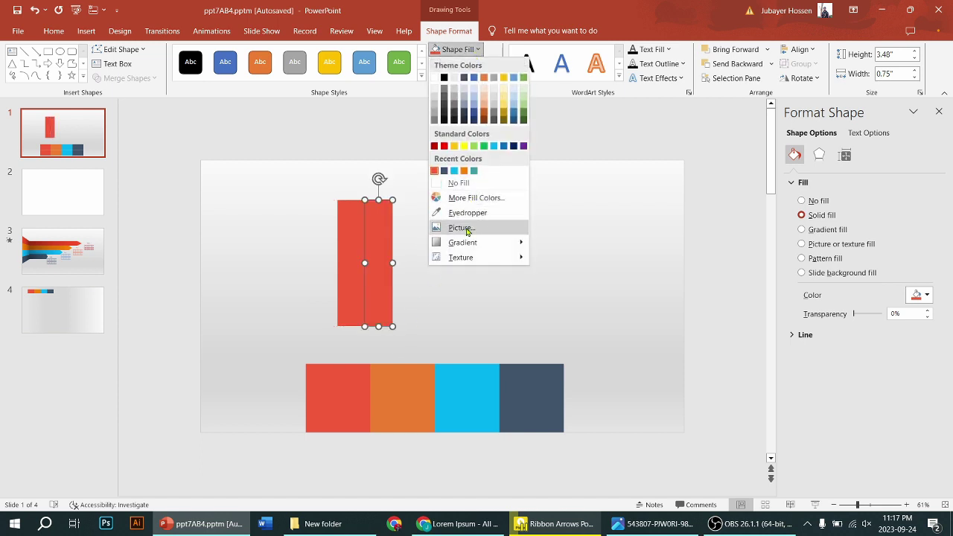
click(467, 213)
click(407, 380)
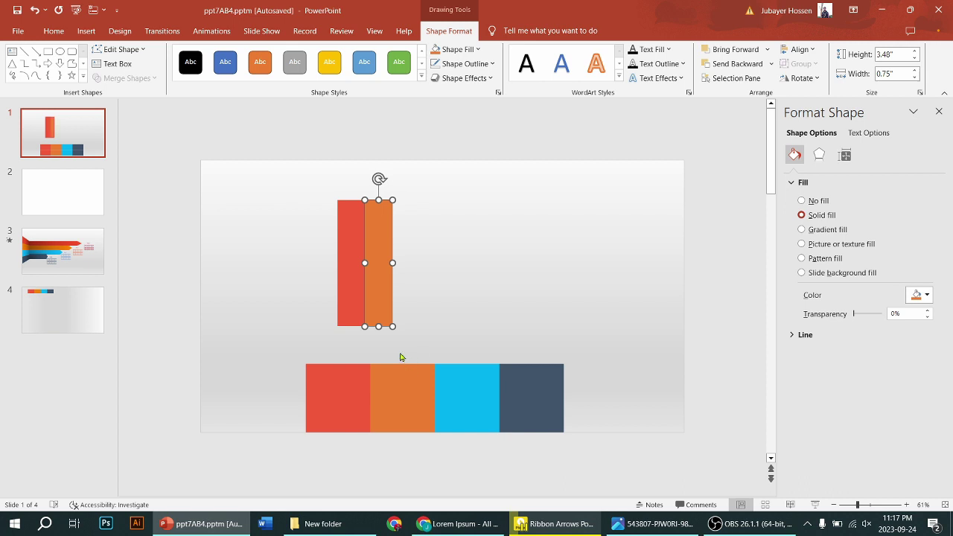
mouse_move(382, 289)
mouse_down()
mouse_move(420, 294)
mouse_move(411, 294)
mouse_up()
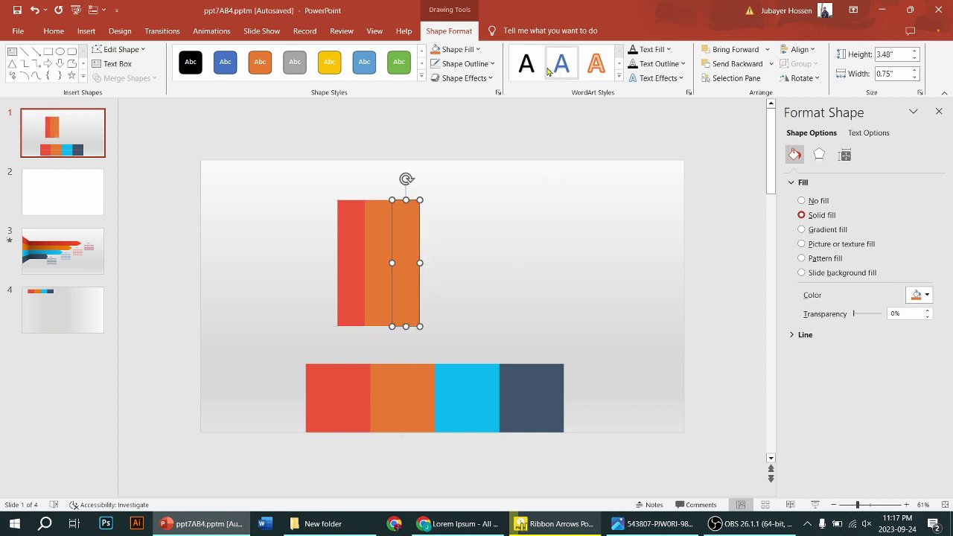
click(458, 49)
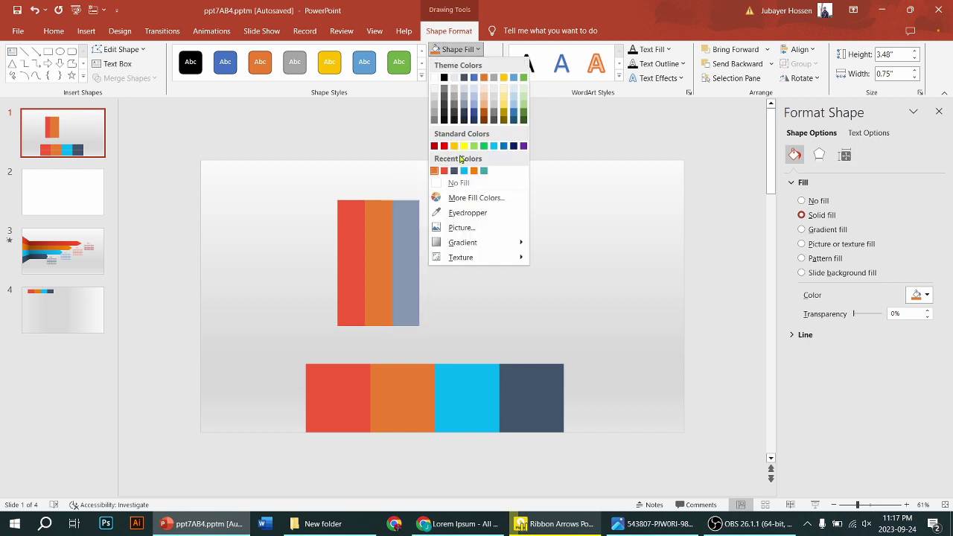
click(463, 215)
click(463, 368)
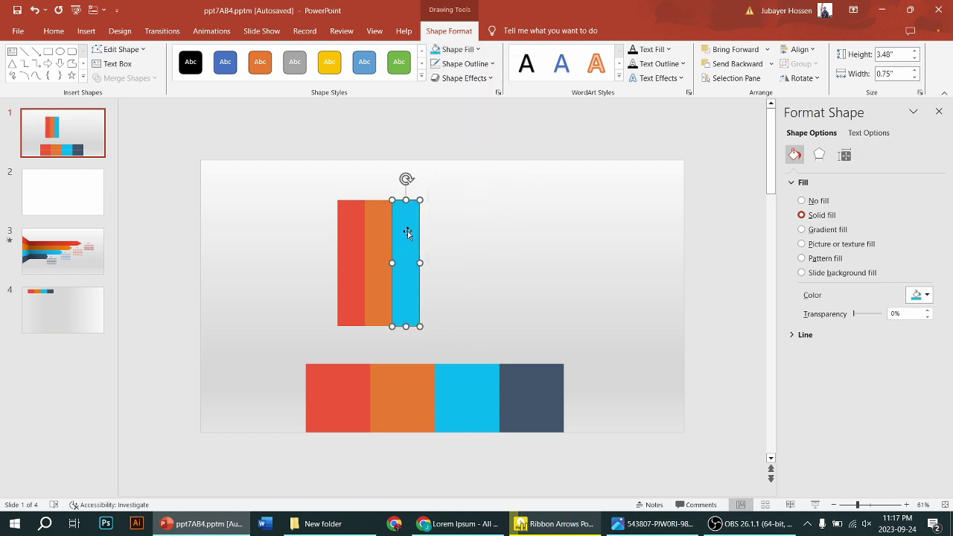
Step: Add a dark slate fourth bar and nudge all four bars slightly lower
drag(407, 233, 439, 238)
click(456, 49)
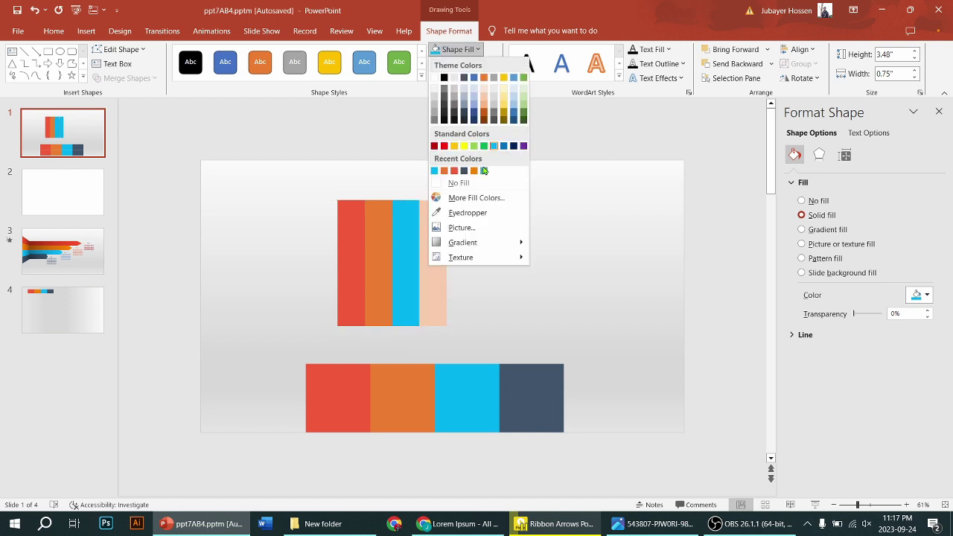
click(472, 213)
click(554, 377)
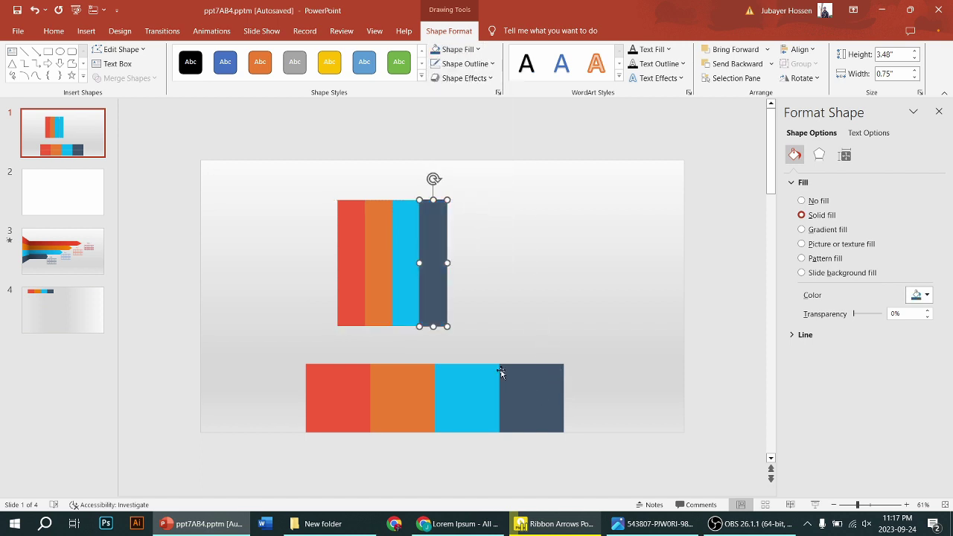
drag(346, 168, 530, 339)
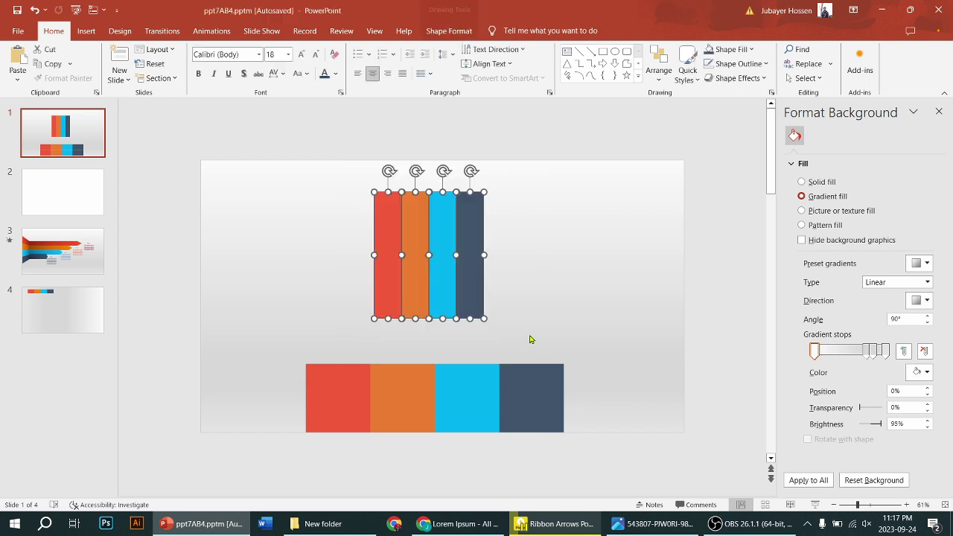
drag(456, 289, 457, 300)
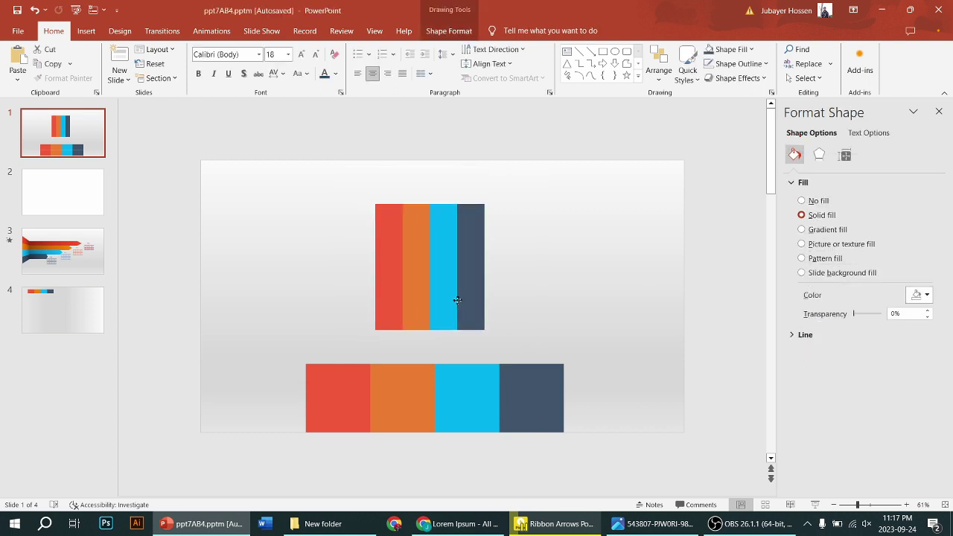
Step: Select the orange floor piece and zoom in on it
click(563, 272)
click(402, 381)
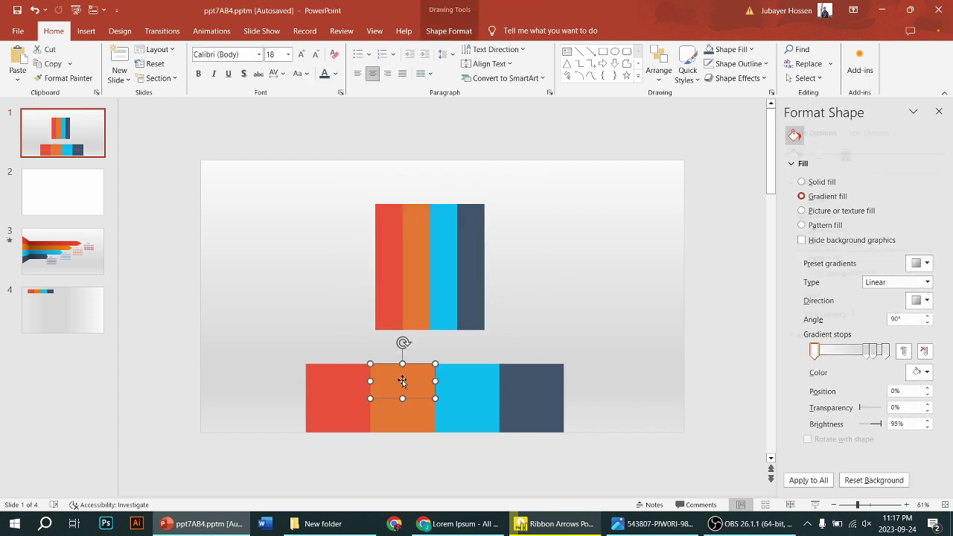
drag(857, 505, 879, 506)
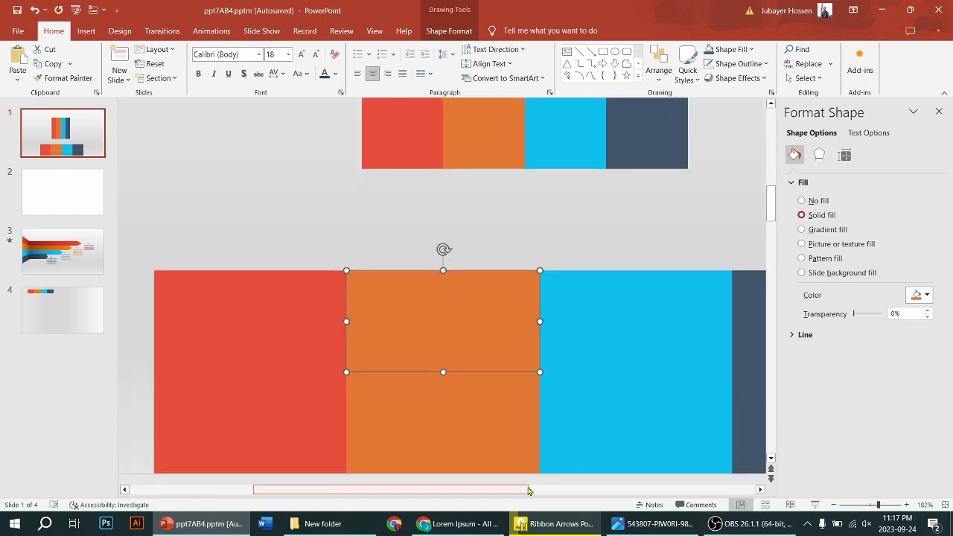
drag(515, 489, 562, 489)
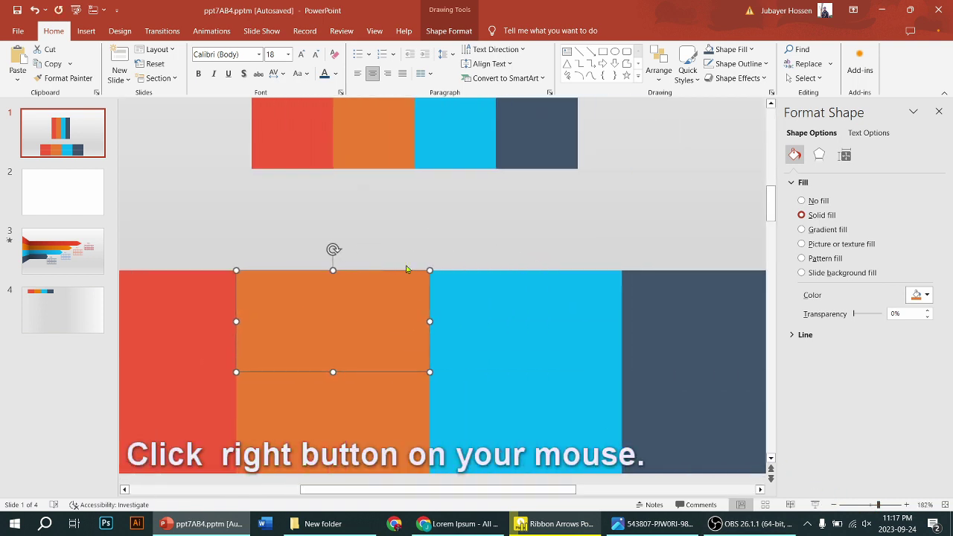
Step: Use Edit Points to move the orange piece's top corners onto the orange bar's bottom corners
right_click(338, 287)
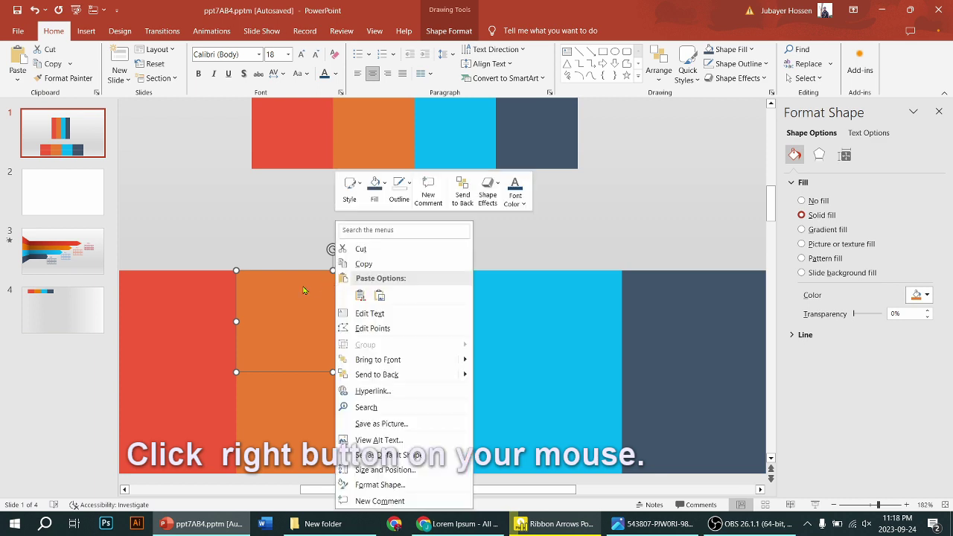
click(293, 237)
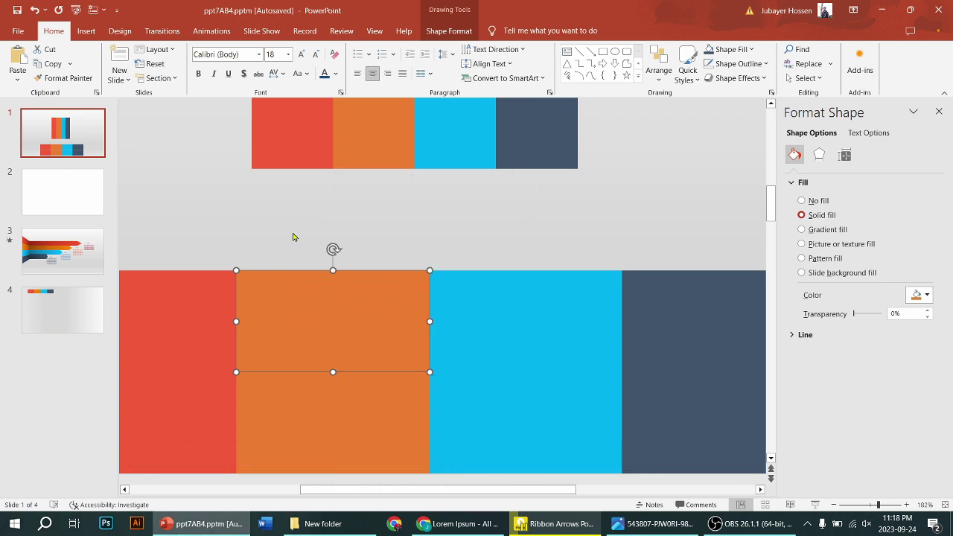
right_click(431, 269)
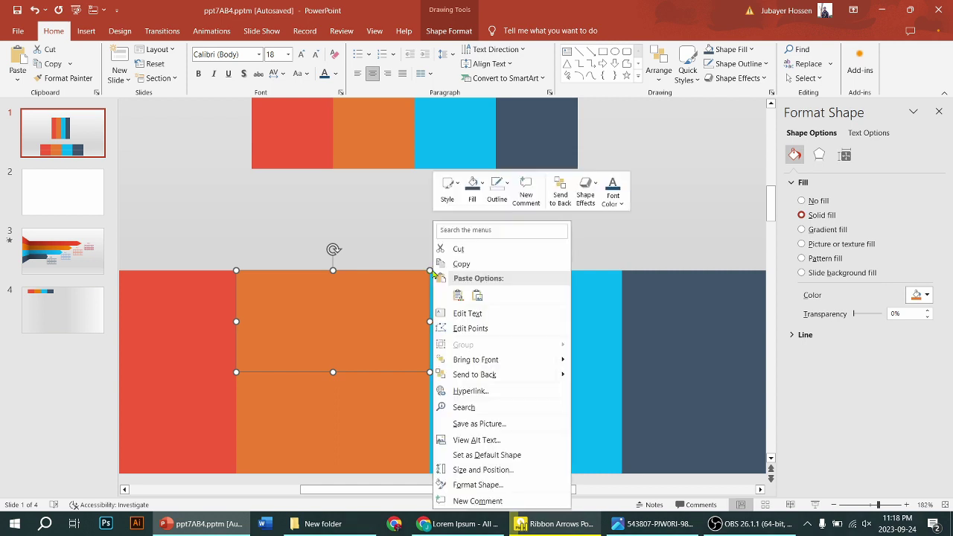
click(471, 330)
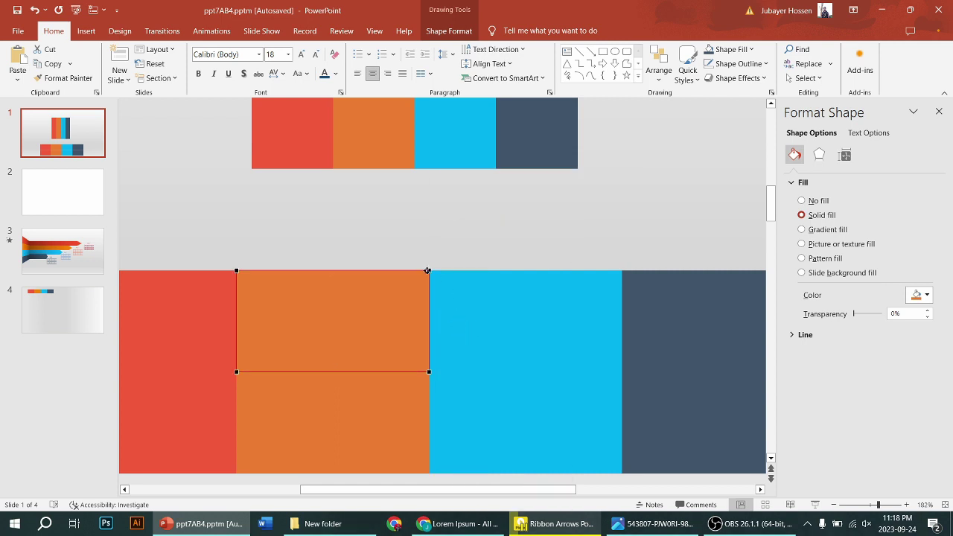
drag(429, 271, 413, 170)
drag(414, 167, 414, 169)
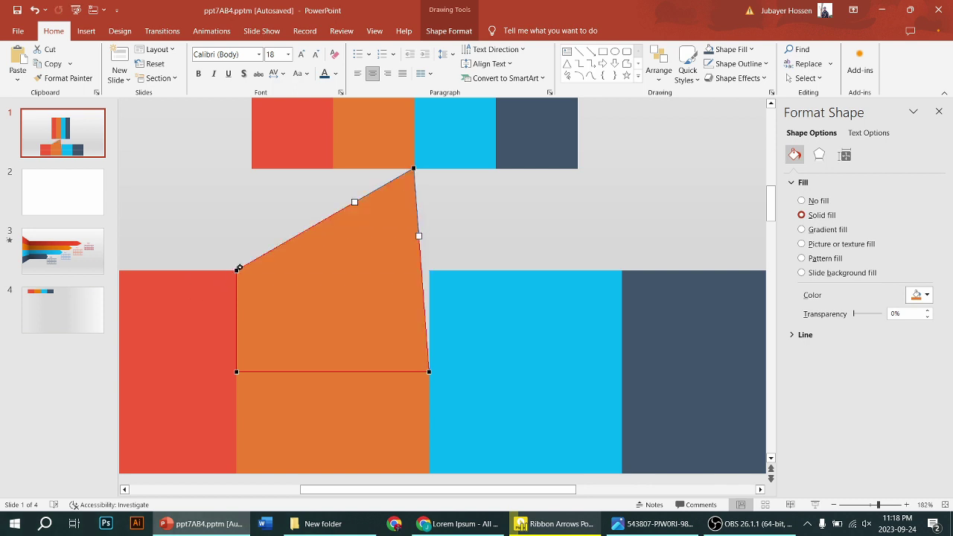
drag(237, 270, 334, 169)
drag(334, 169, 333, 169)
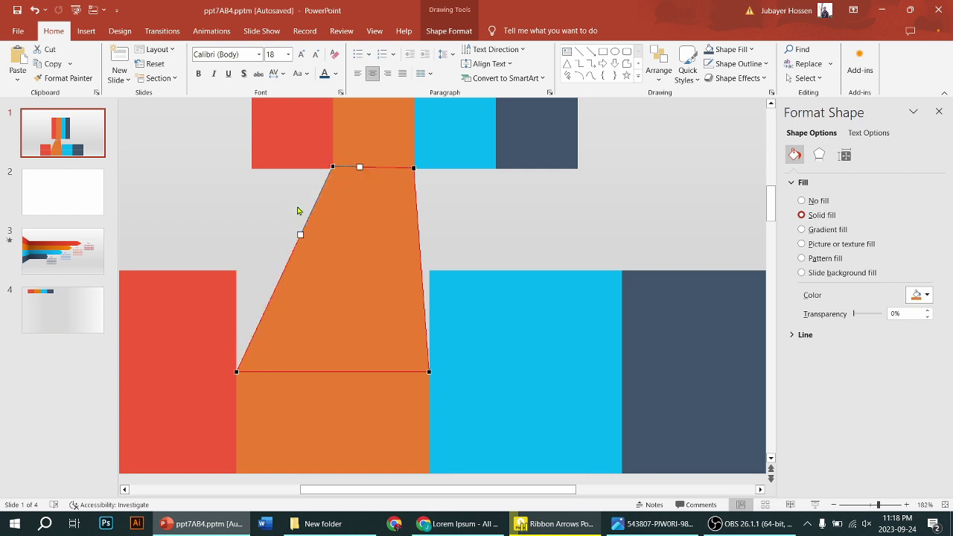
click(337, 202)
click(461, 214)
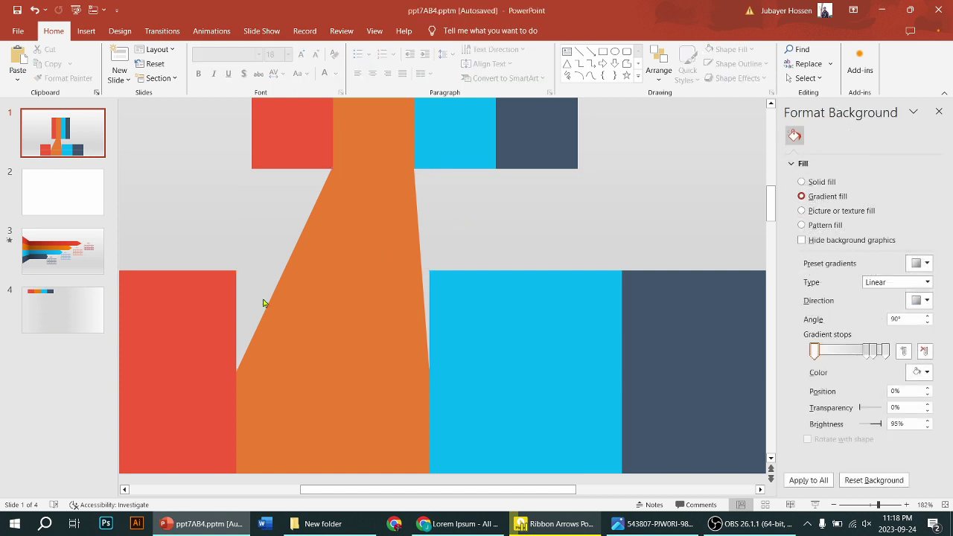
Step: Use Edit Points to pull the red block's top corners up to the red bar's bottom corners
click(202, 299)
right_click(202, 298)
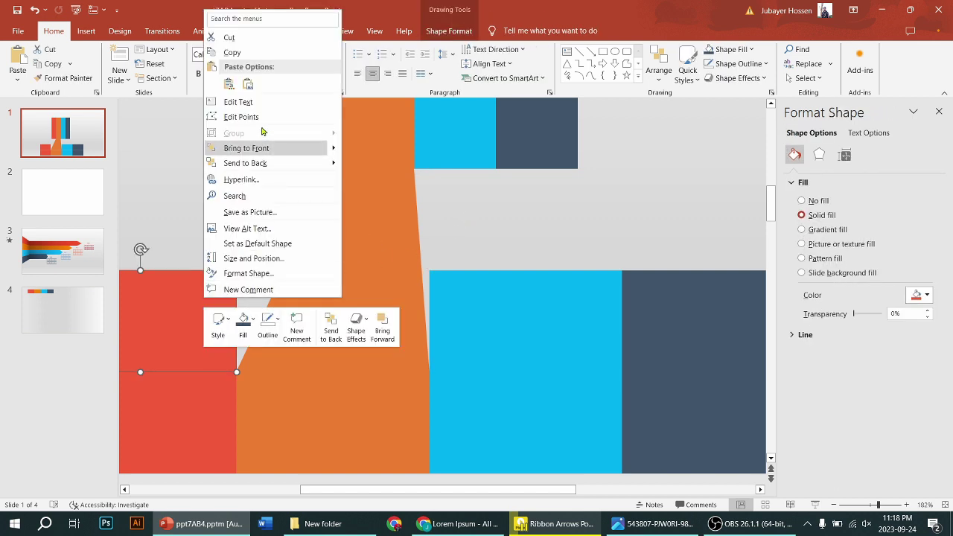
click(263, 118)
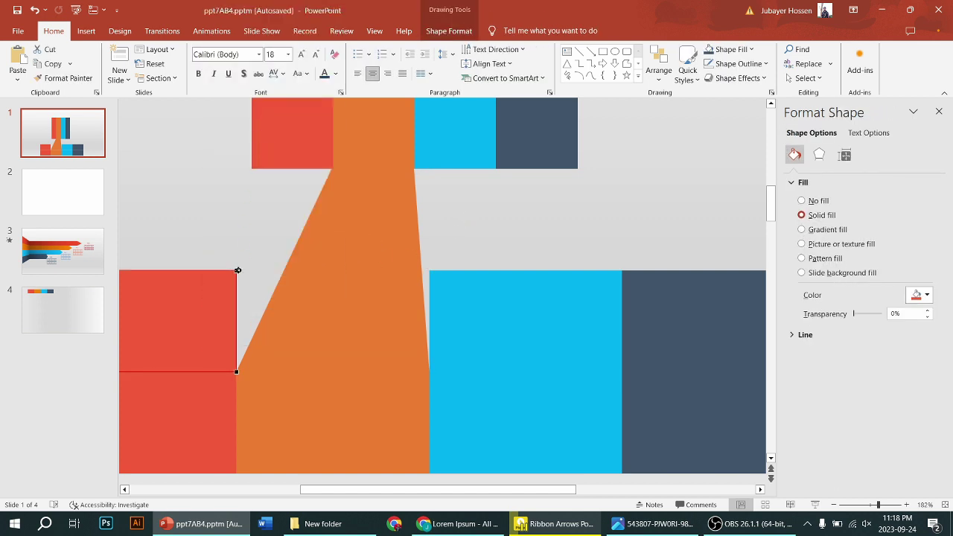
drag(236, 271, 331, 169)
drag(331, 169, 332, 166)
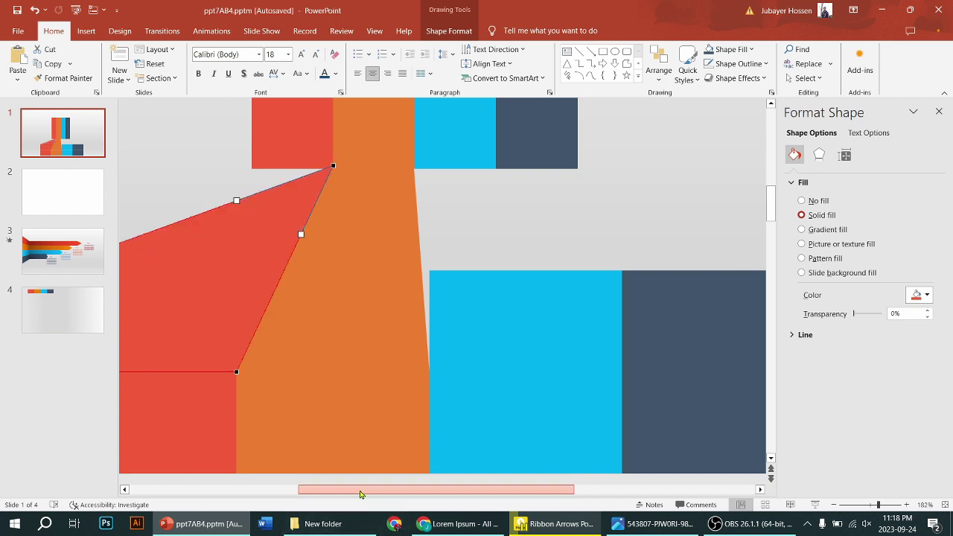
drag(364, 490, 290, 489)
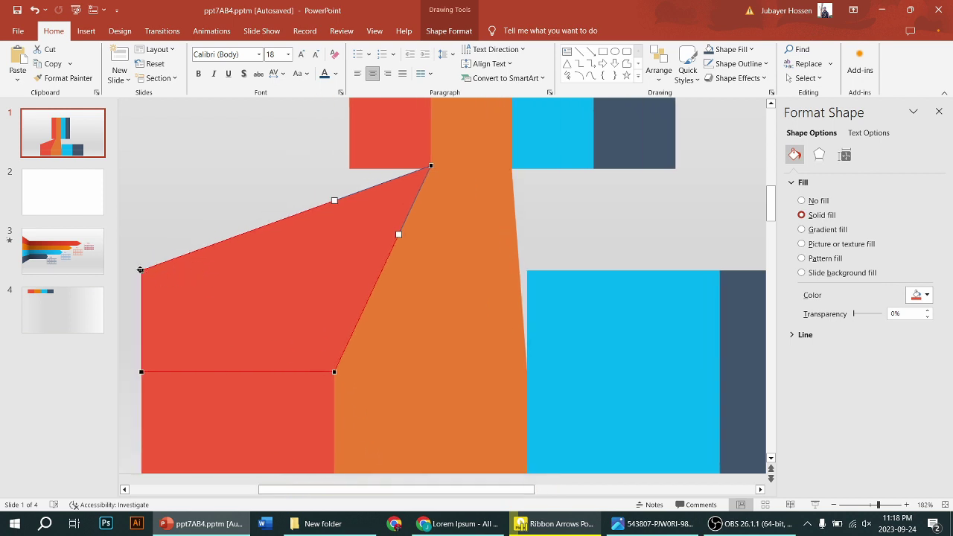
drag(141, 269, 349, 169)
click(305, 176)
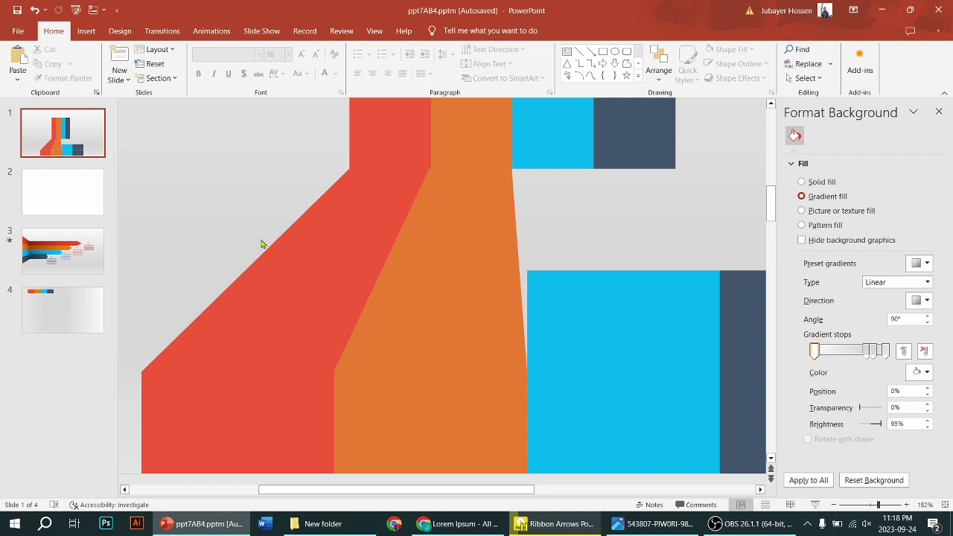
Step: Use Edit Points to pull the cyan block's top corners up to the cyan bar
click(609, 356)
right_click(600, 317)
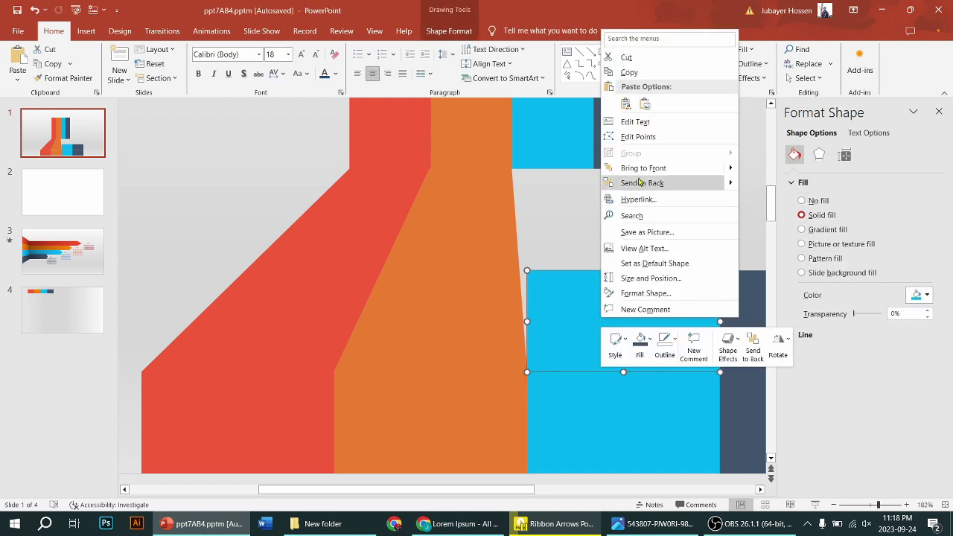
click(638, 137)
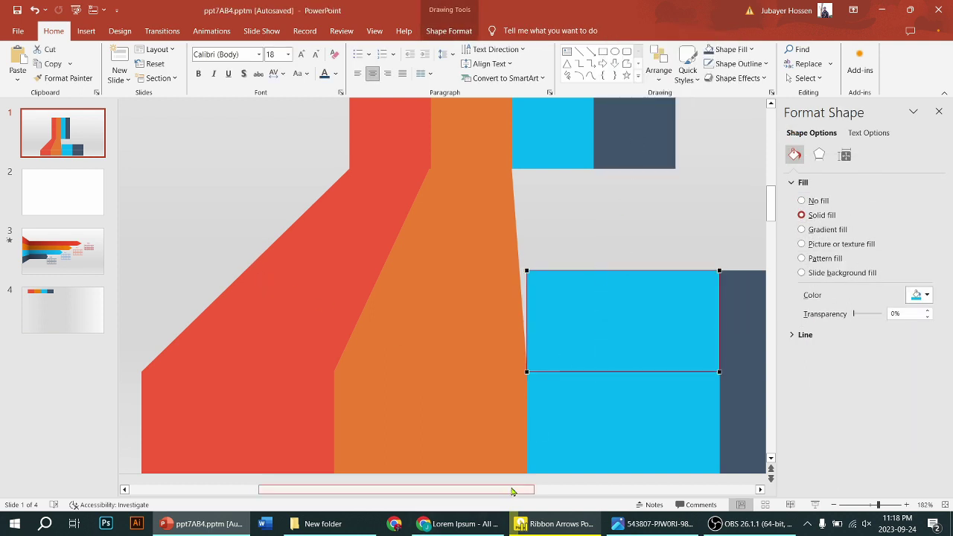
drag(508, 489, 609, 482)
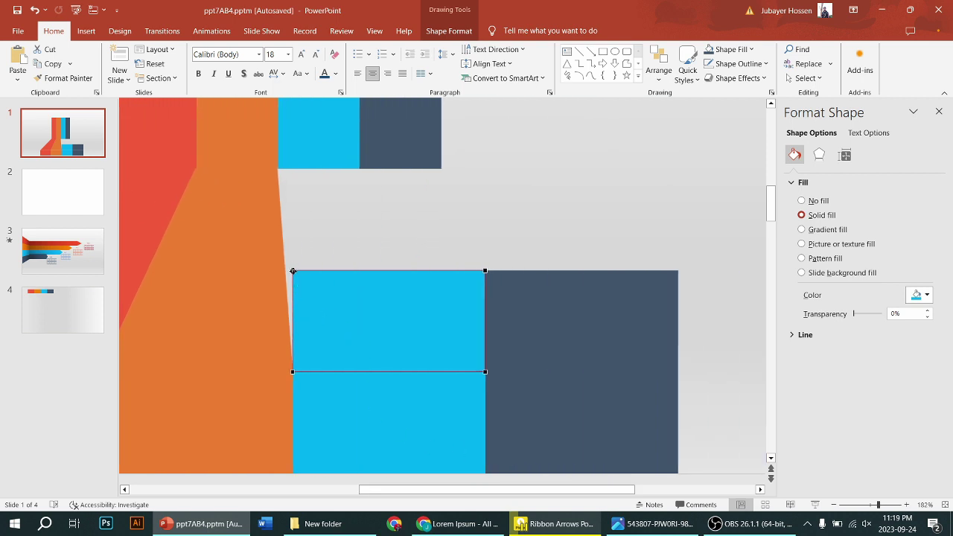
drag(292, 270, 278, 167)
drag(277, 167, 279, 167)
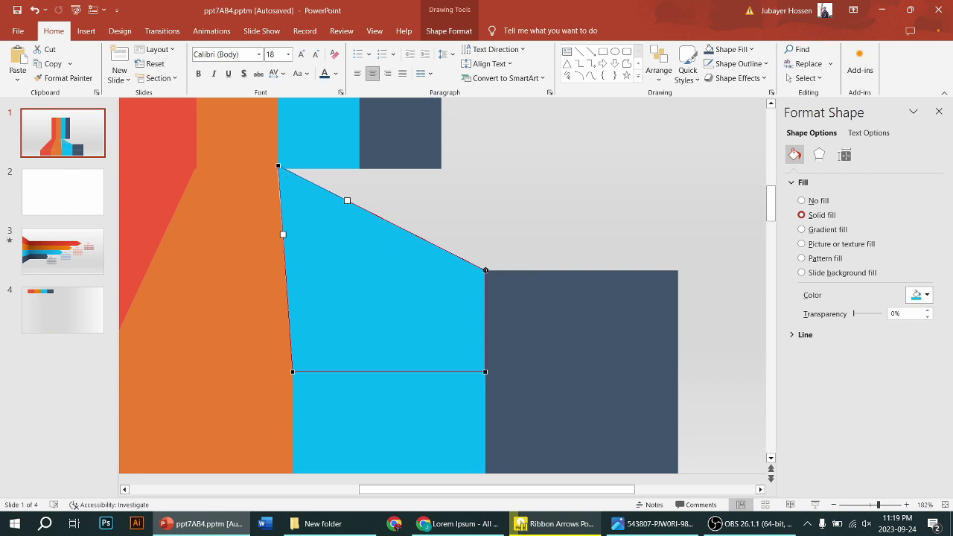
drag(485, 270, 361, 168)
drag(361, 169, 359, 168)
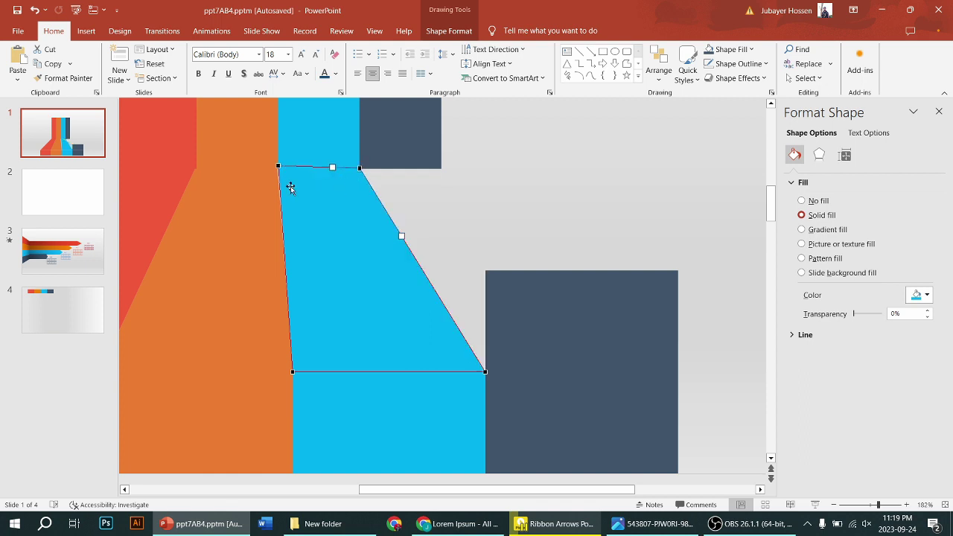
Step: Realign the cyan strip's top-left point with the bar, then select the navy block
click(505, 293)
click(322, 211)
right_click(323, 212)
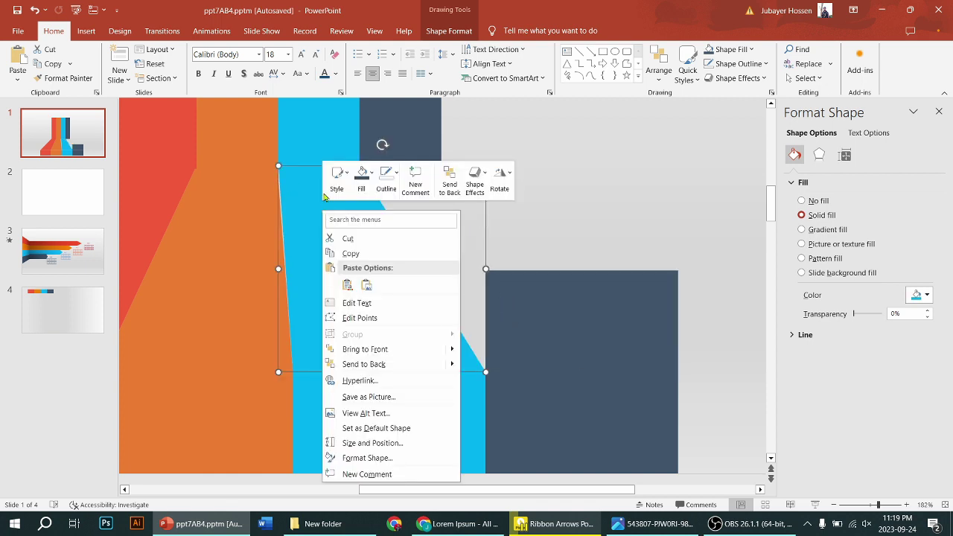
click(359, 318)
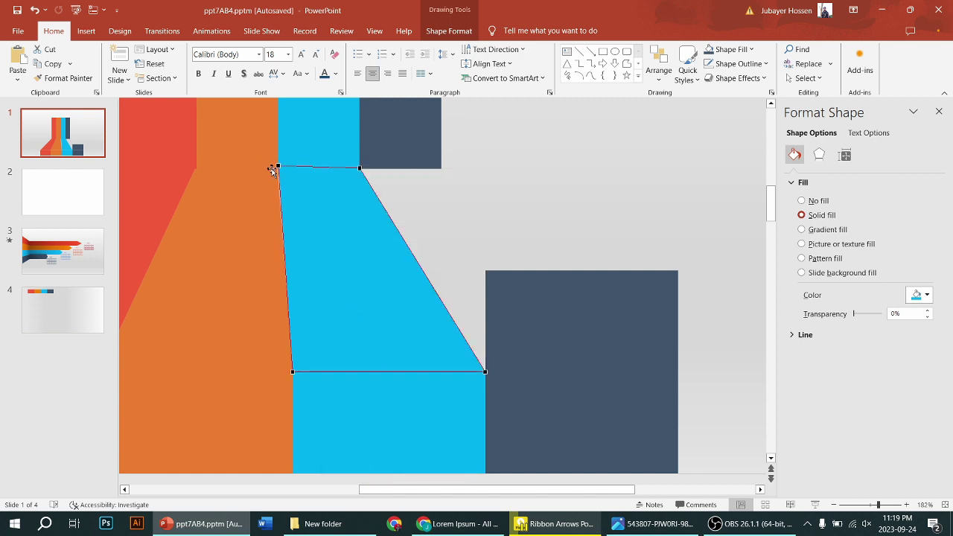
click(278, 165)
drag(276, 164, 277, 165)
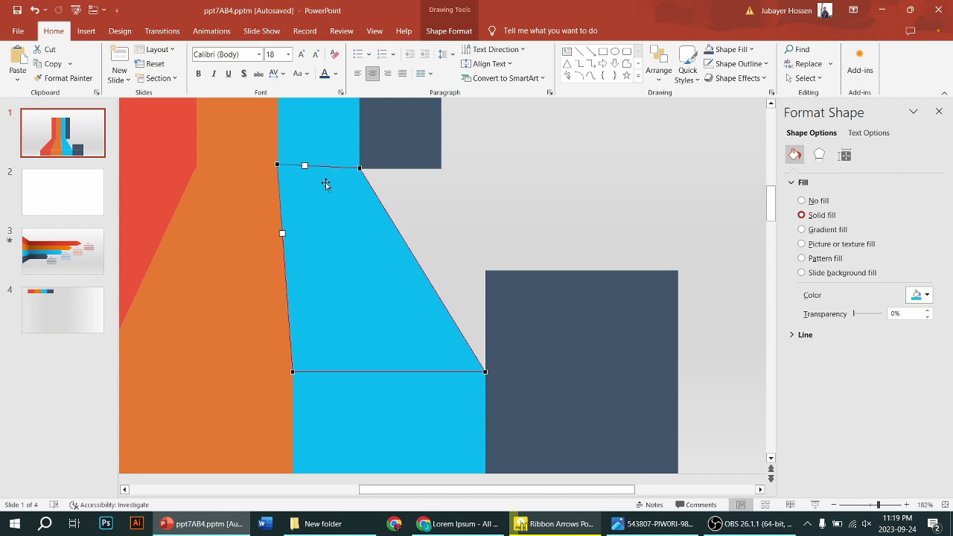
click(407, 206)
click(496, 329)
Step: Use Edit Points to drag the navy block's top corners onto the navy bar's bottom corners
right_click(545, 331)
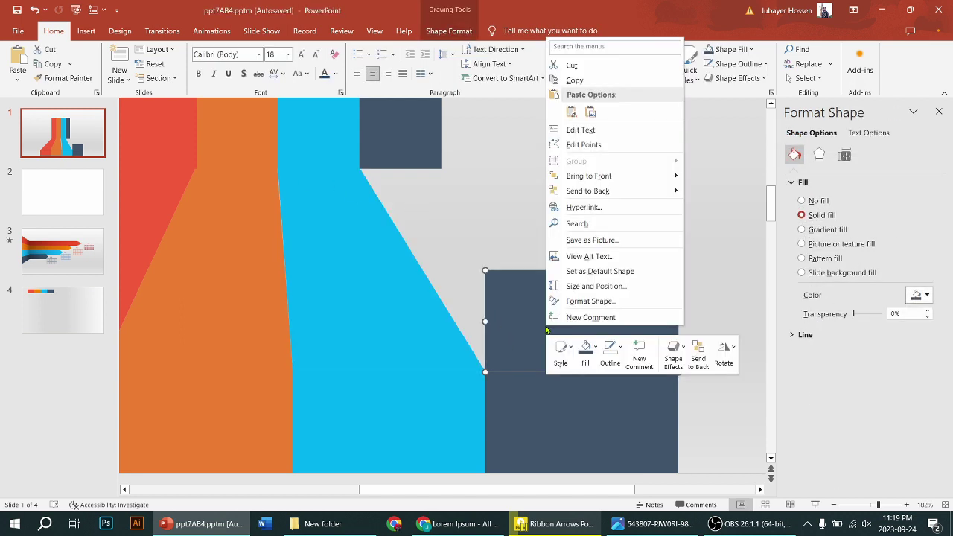
click(594, 153)
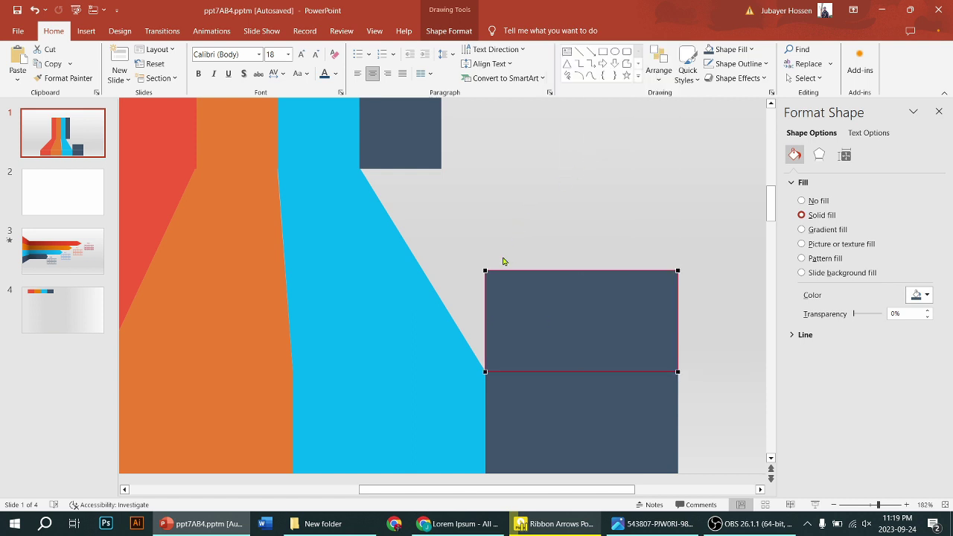
drag(485, 271, 360, 169)
drag(359, 169, 359, 167)
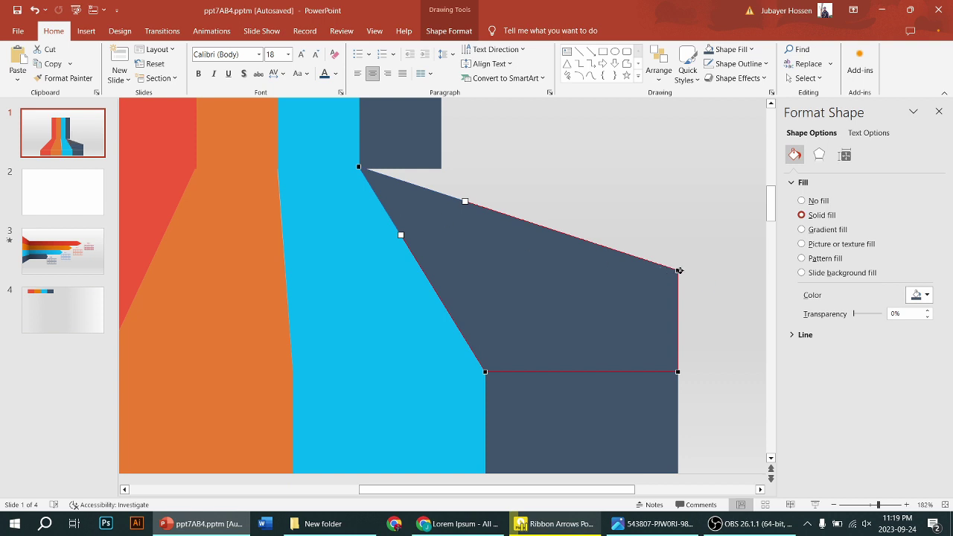
drag(677, 270, 440, 166)
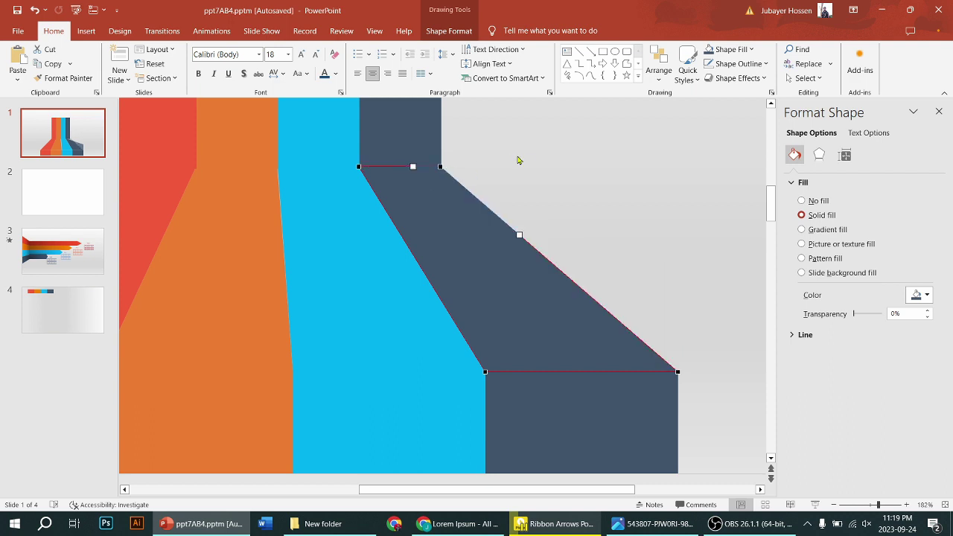
click(521, 161)
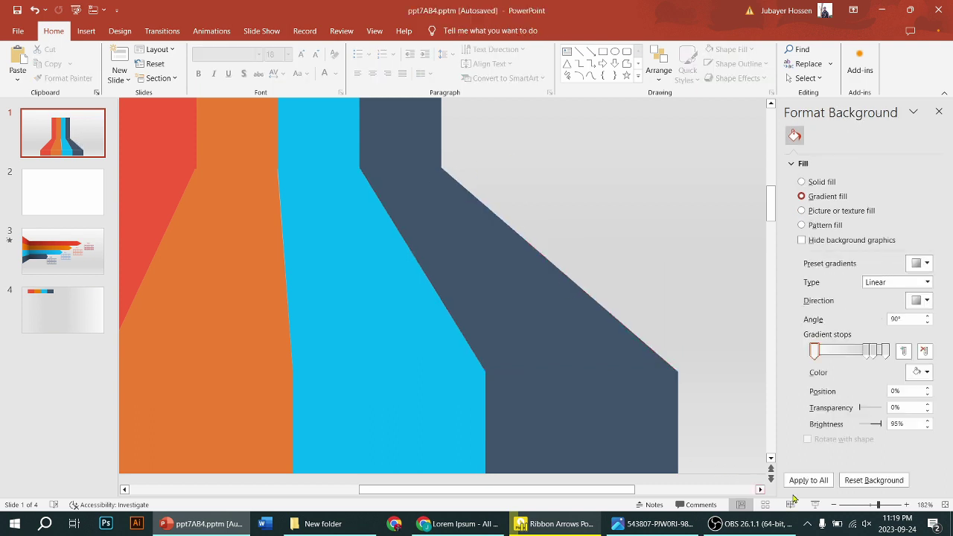
Step: Zoom out and move the four bottom rectangles up slightly
drag(874, 505, 865, 505)
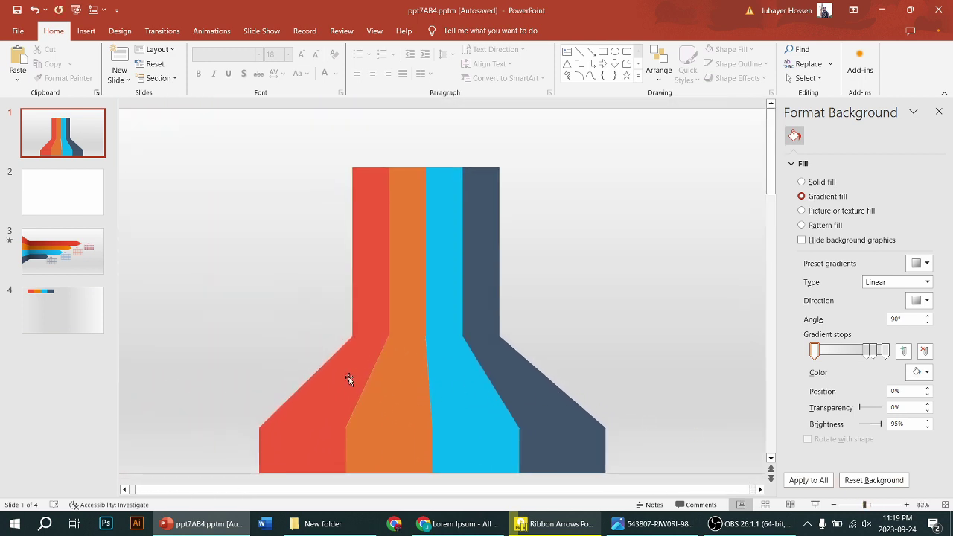
mouse_move(216, 402)
mouse_down()
mouse_move(511, 484)
mouse_move(685, 493)
mouse_up()
drag(475, 472, 476, 458)
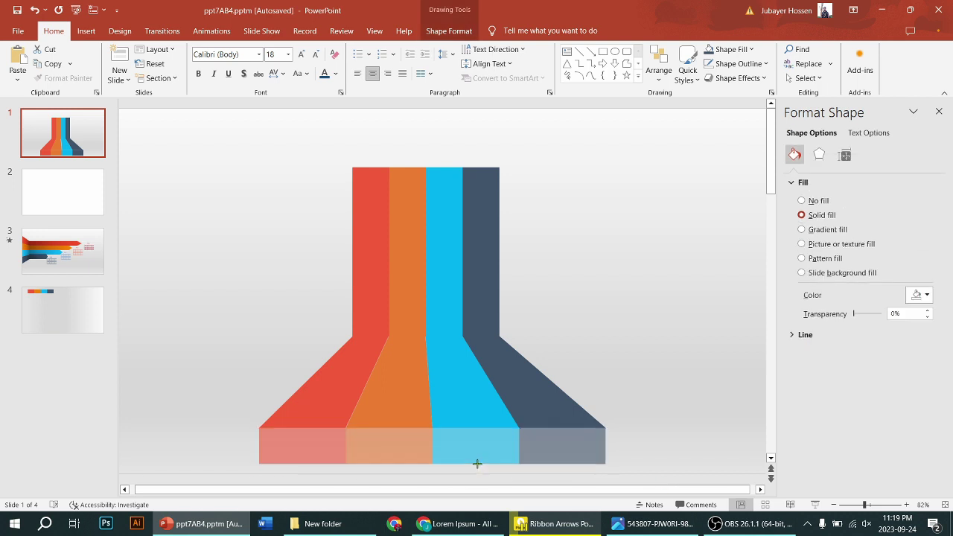
click(667, 366)
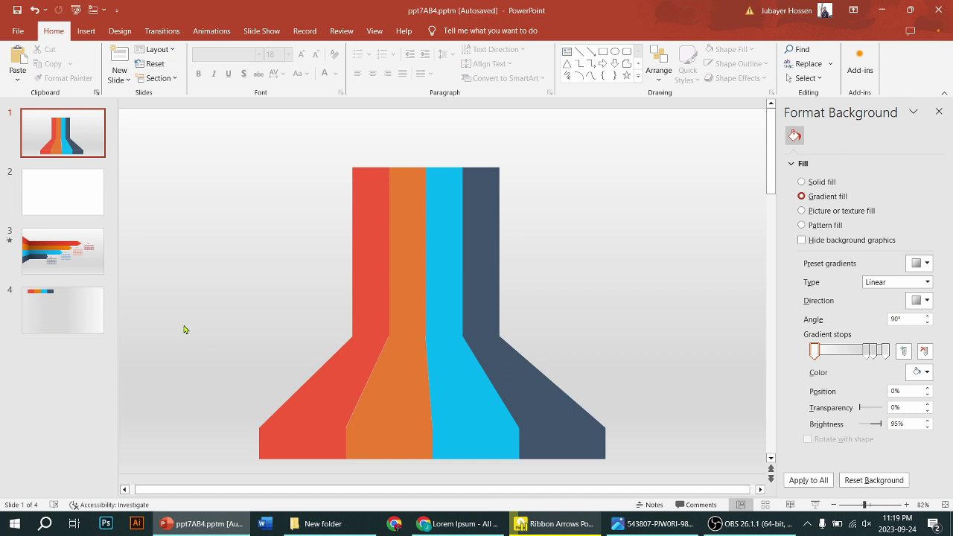
Step: Shorten the slanted pieces from below and move the bottom boxes up directly beneath them
drag(176, 308, 700, 445)
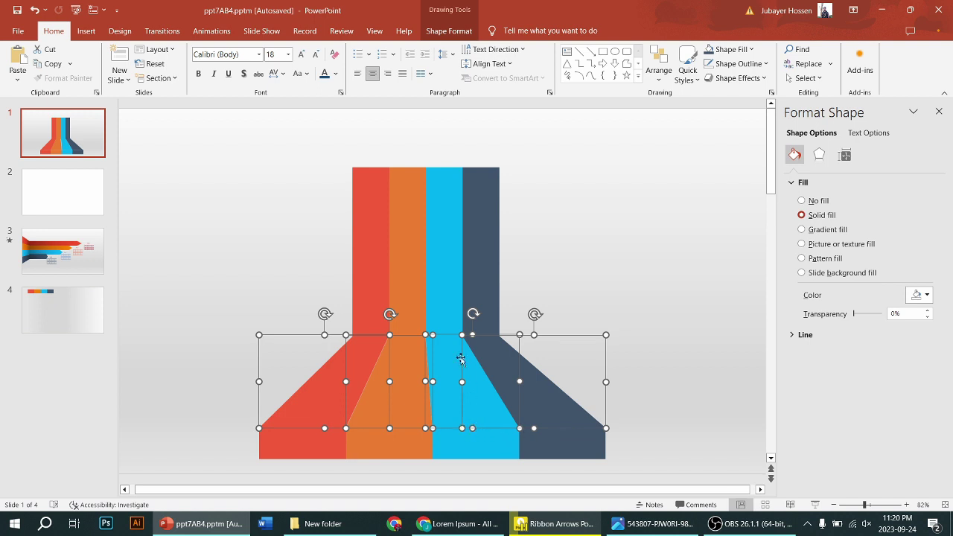
drag(389, 428, 397, 396)
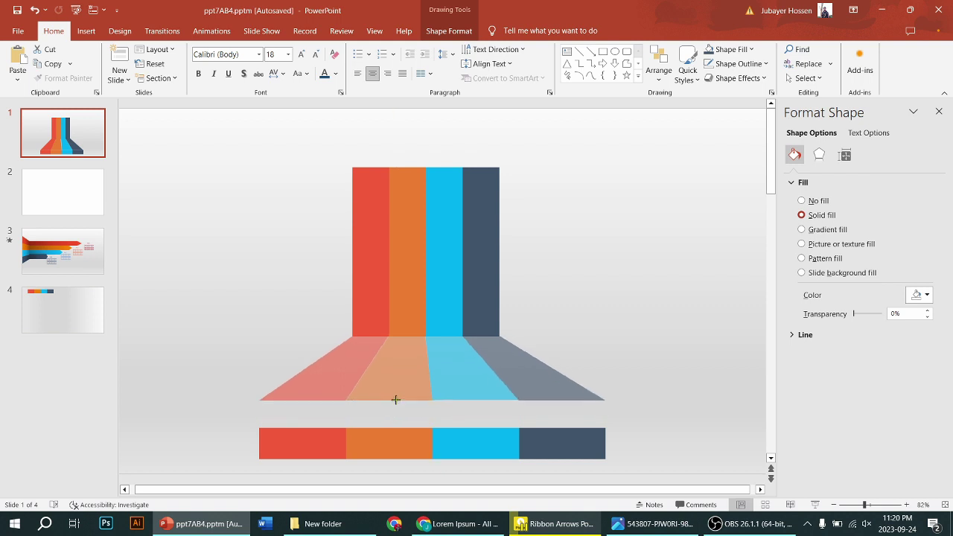
click(222, 411)
drag(293, 444, 626, 483)
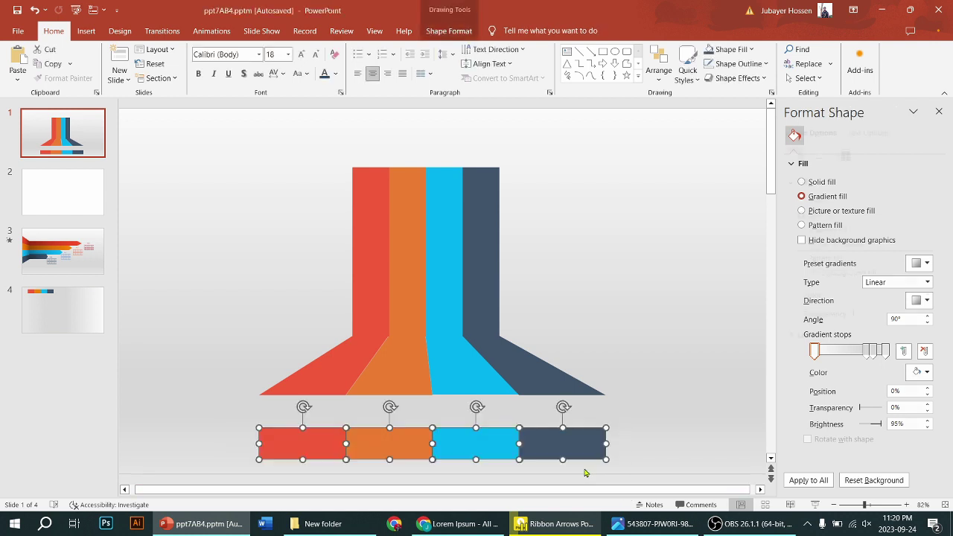
drag(564, 447, 562, 414)
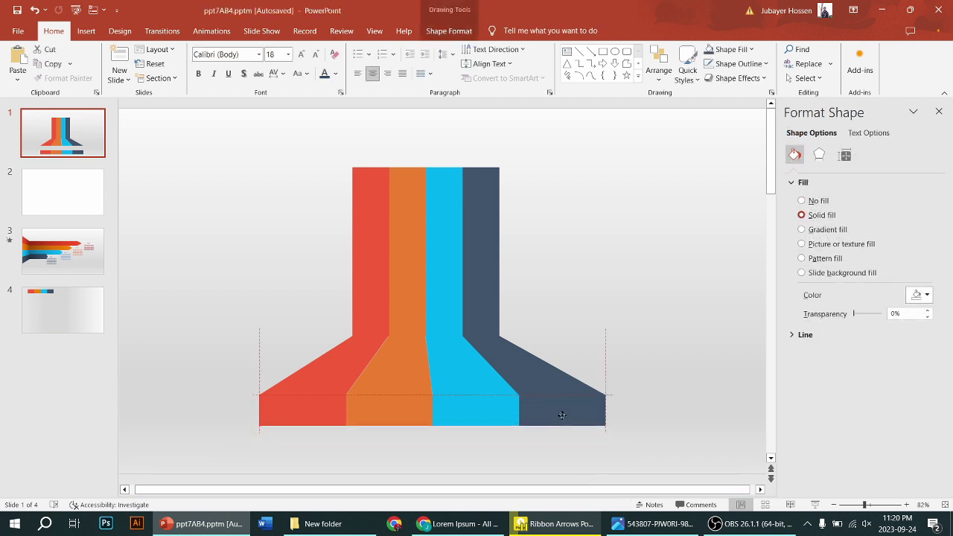
click(533, 476)
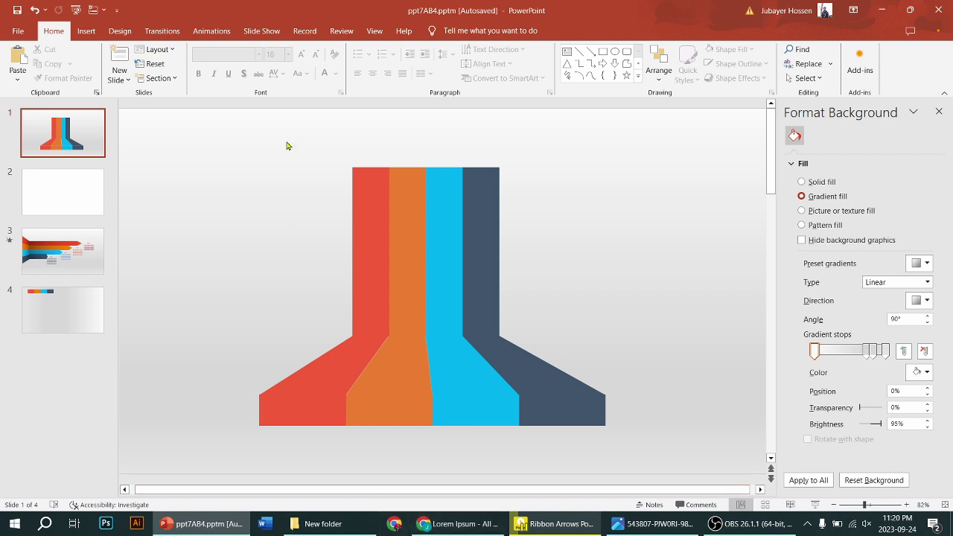
Step: Lower the four upright bars' top edge, then drag the orange bar's top back up
drag(283, 131, 546, 362)
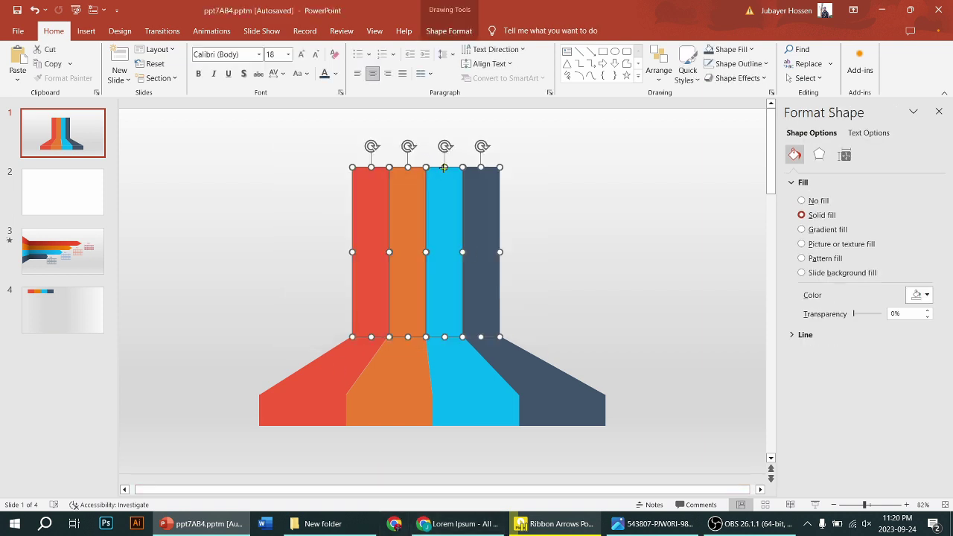
mouse_move(445, 168)
mouse_down()
mouse_move(448, 217)
mouse_move(452, 203)
mouse_up()
click(549, 228)
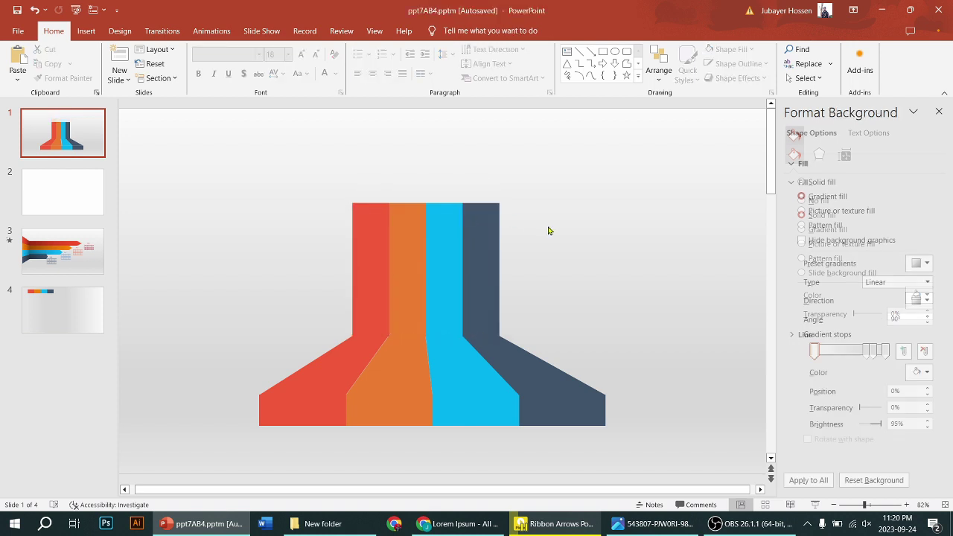
click(413, 227)
mouse_move(407, 202)
mouse_down()
mouse_move(409, 180)
mouse_move(446, 178)
mouse_move(451, 148)
mouse_up()
Step: Shorten the red bar, raise the navy bar slightly, and lower the orange bar to just above it
click(441, 212)
click(368, 216)
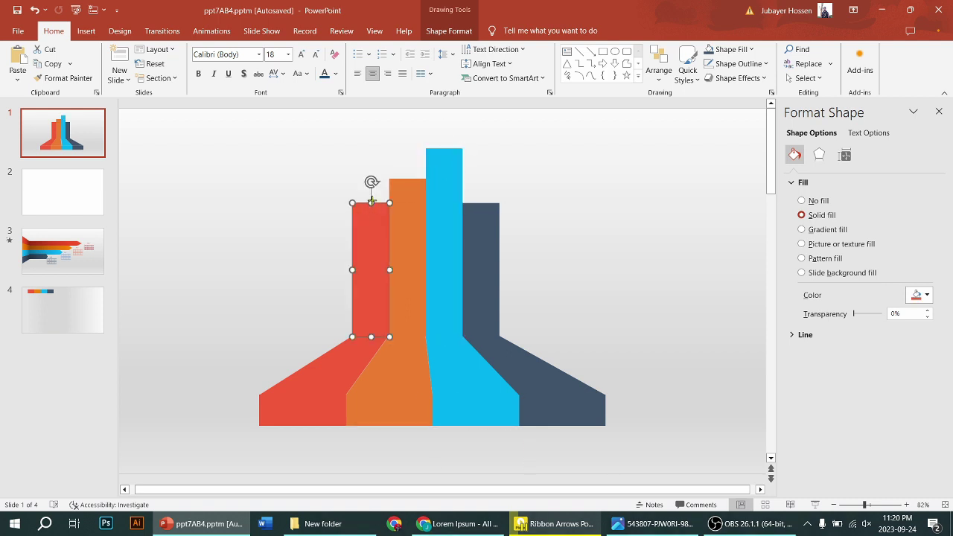
drag(371, 202, 372, 225)
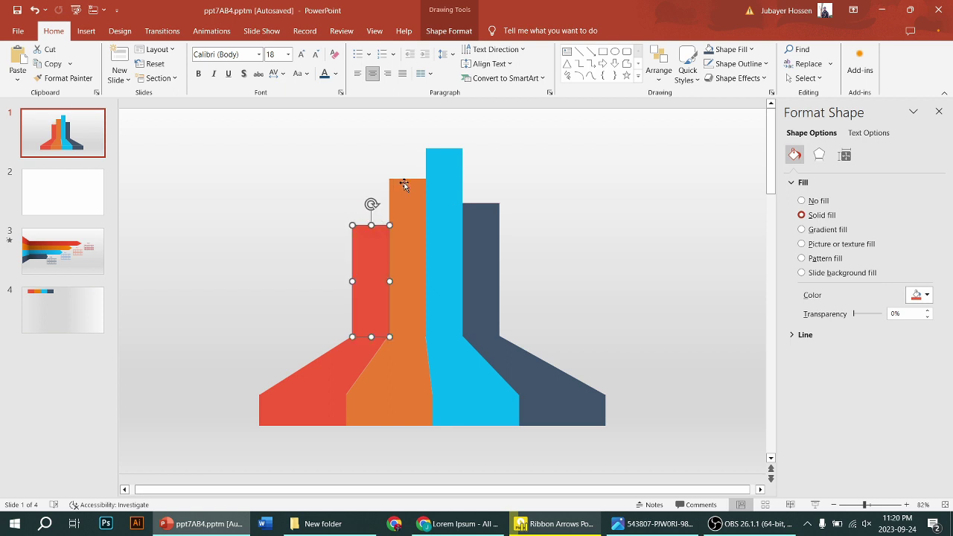
click(403, 185)
drag(408, 179, 408, 181)
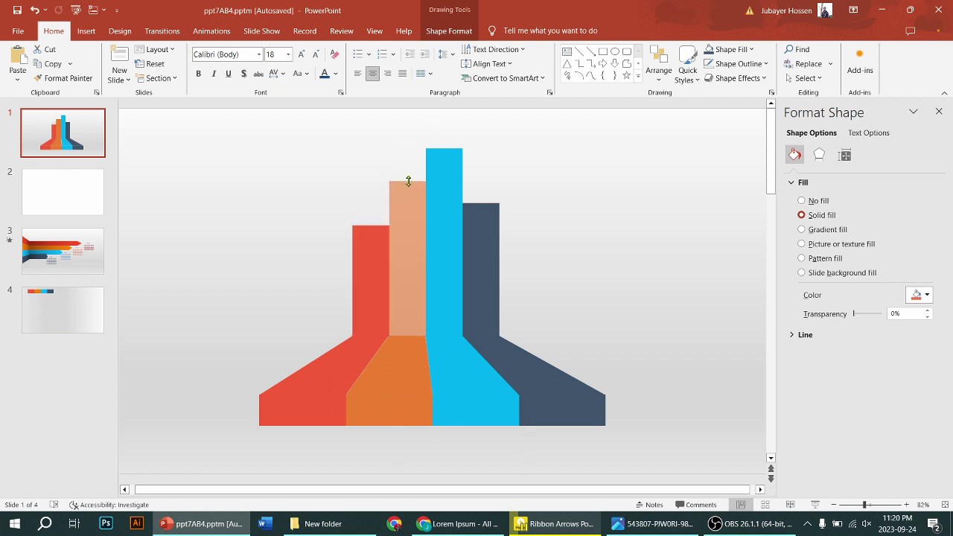
click(489, 222)
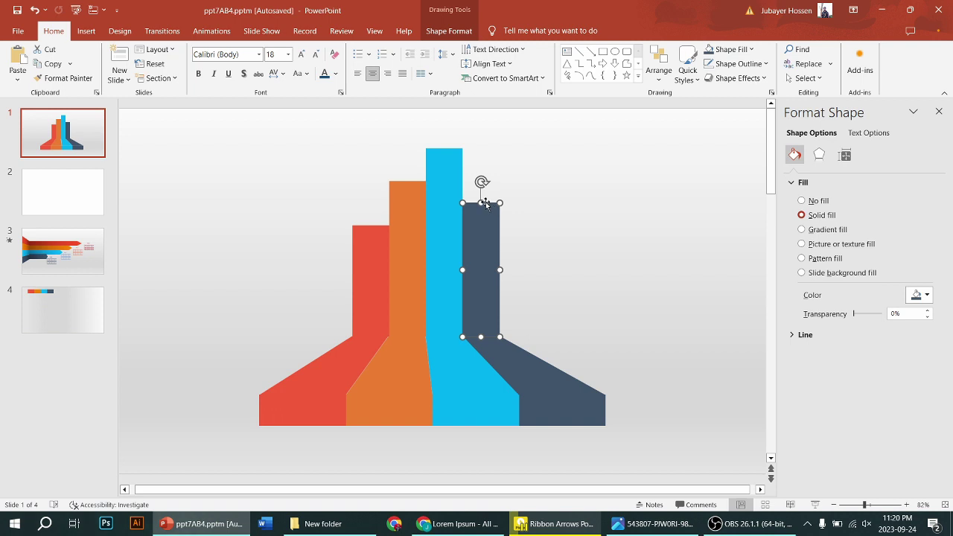
drag(481, 201, 481, 189)
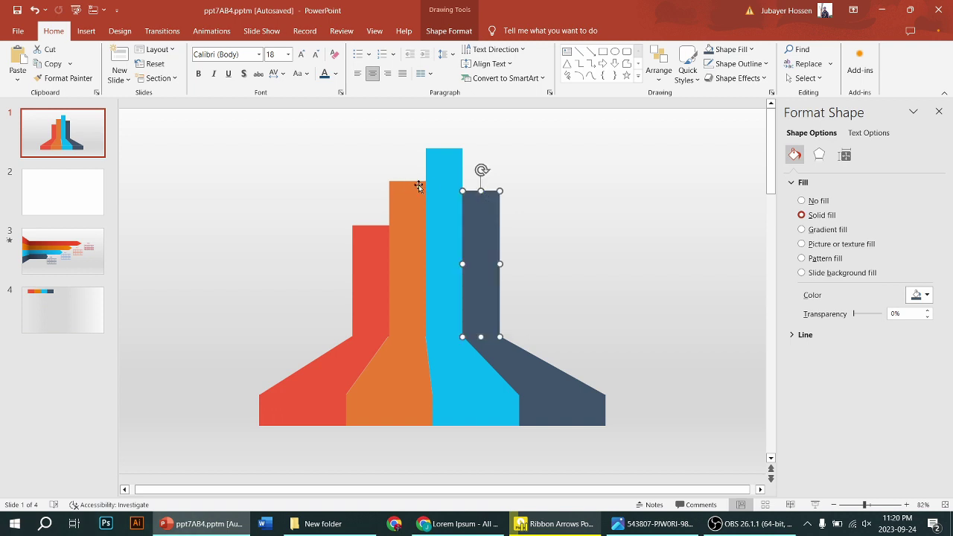
click(443, 152)
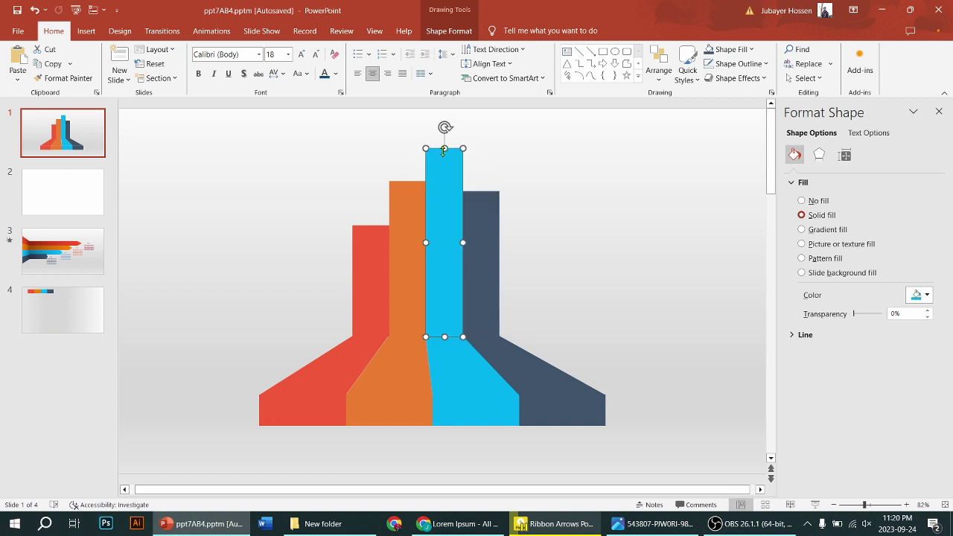
click(412, 200)
drag(409, 181, 410, 187)
click(535, 207)
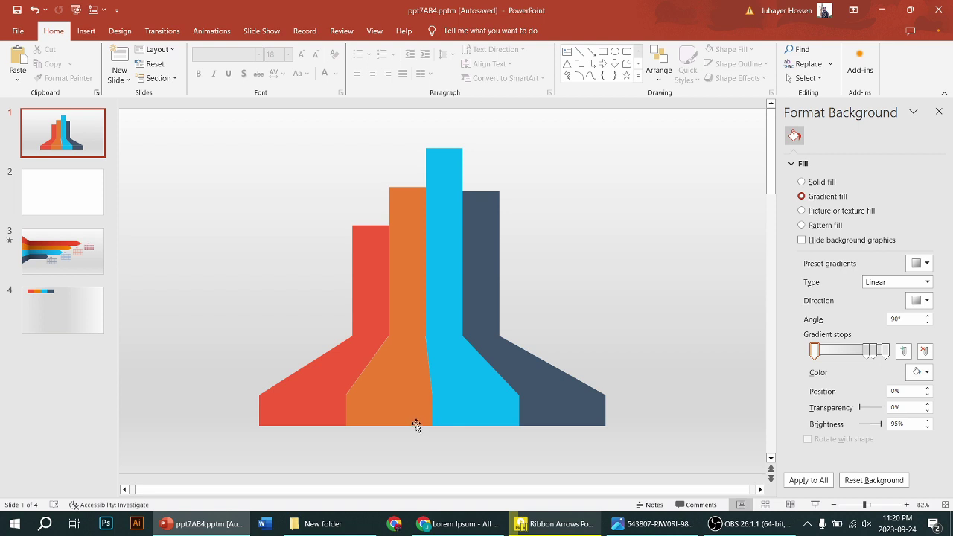
click(339, 350)
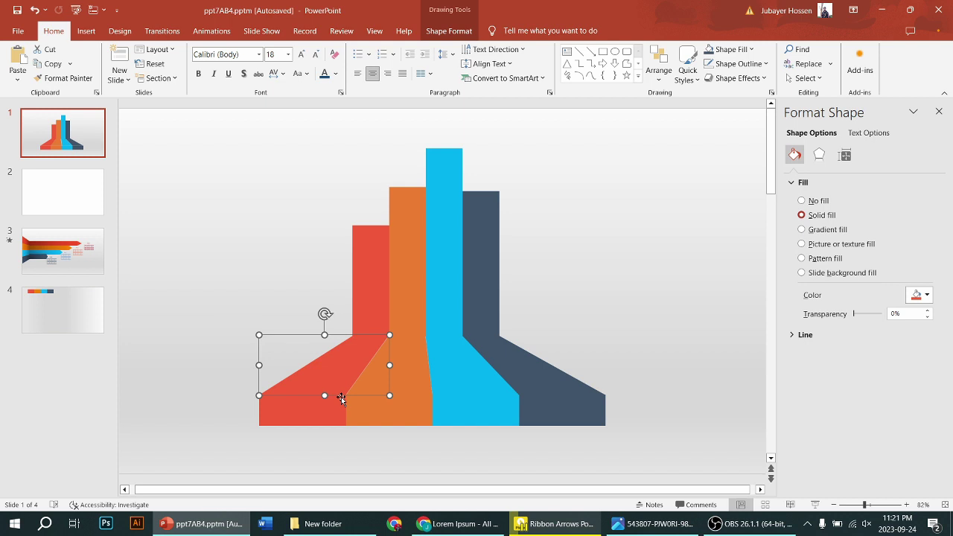
Step: Give the red slanted base piece a dark red gradient and the red upright bar a dark Linear Up gradient
click(450, 34)
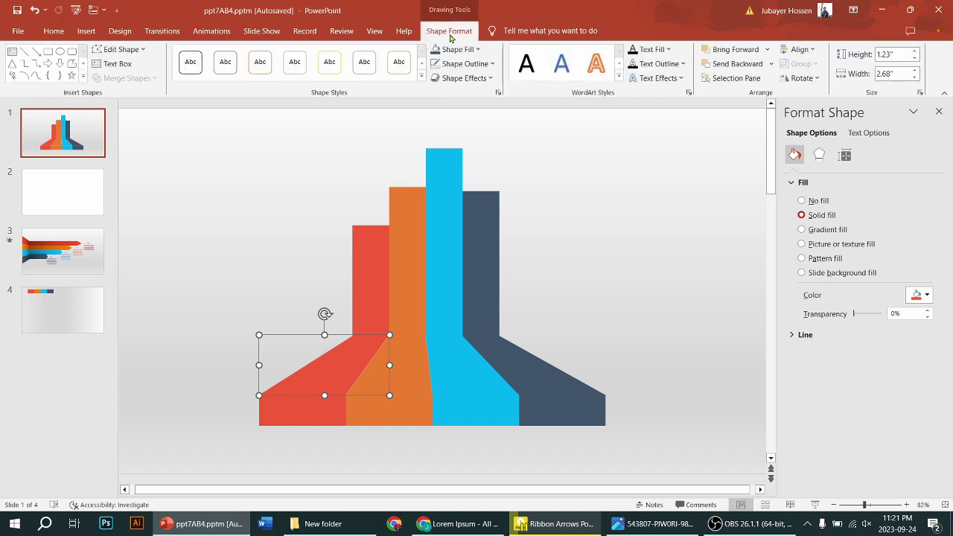
click(477, 50)
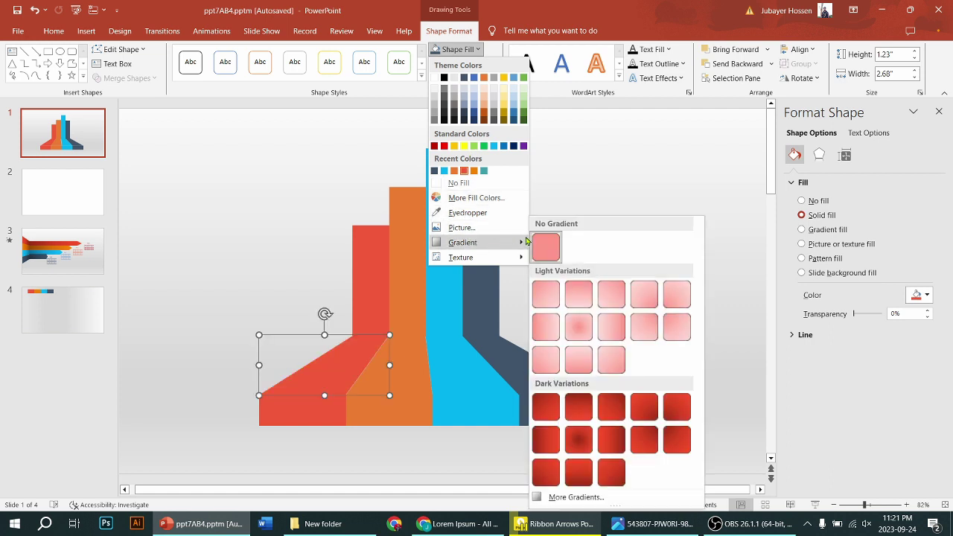
mouse_move(463, 242)
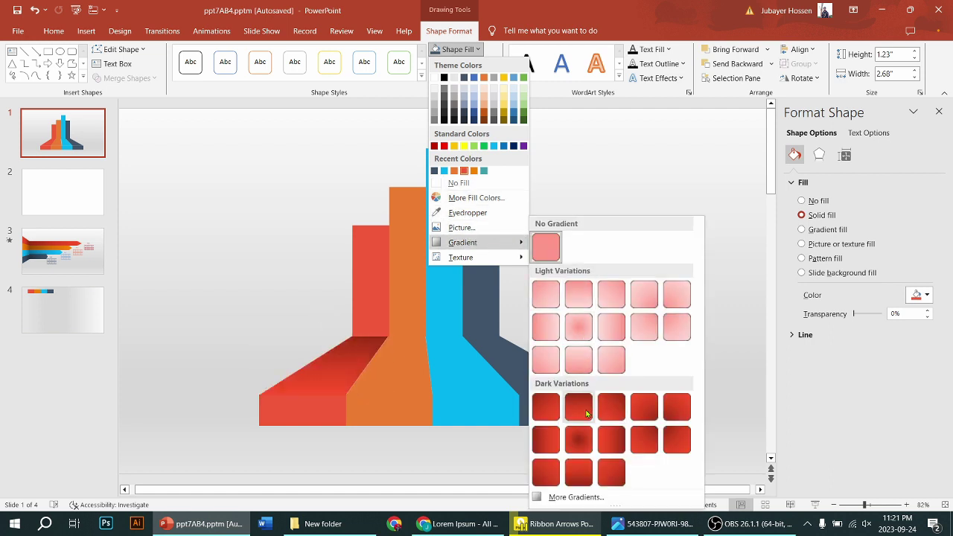
click(642, 440)
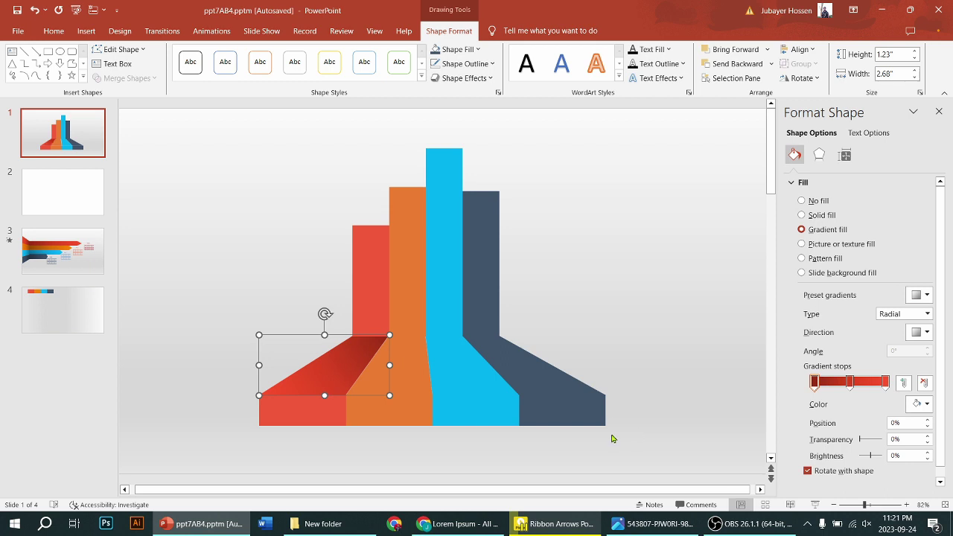
click(365, 283)
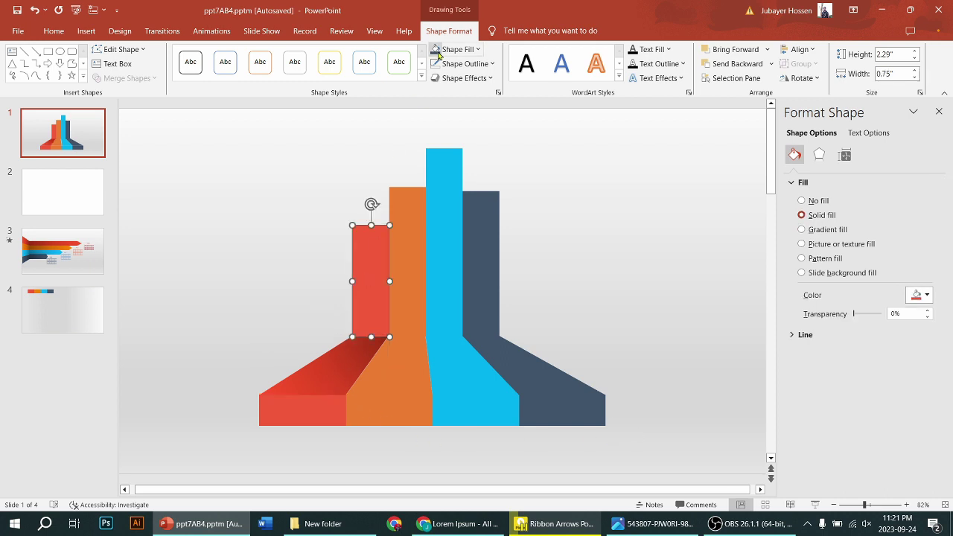
click(474, 50)
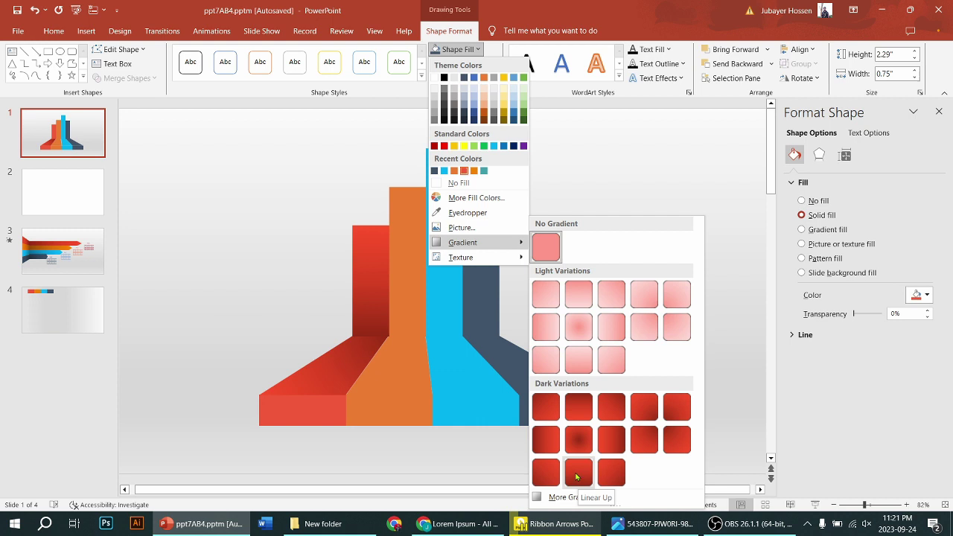
click(577, 476)
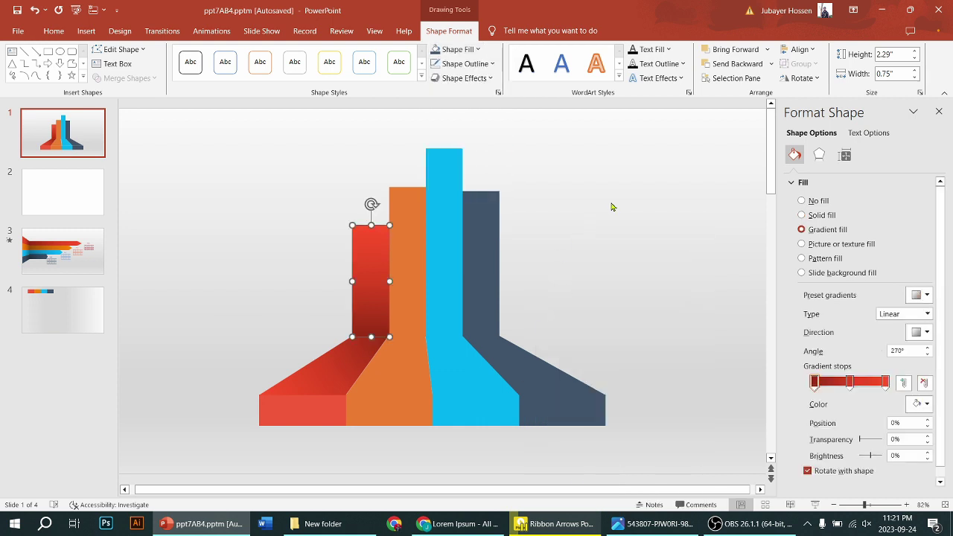
Step: Give the orange upright bar a dark Linear Up gradient and the orange floor piece a dark diagonal gradient
click(410, 249)
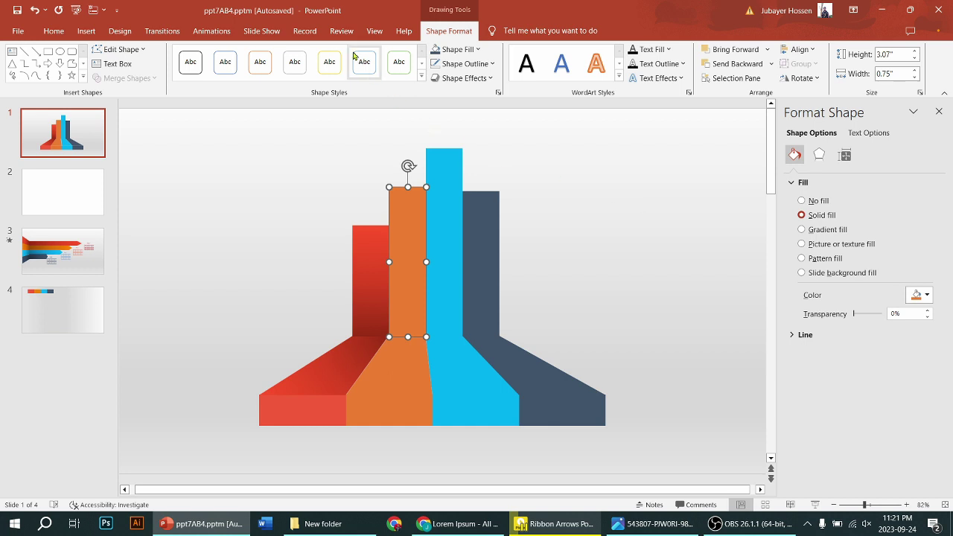
click(446, 49)
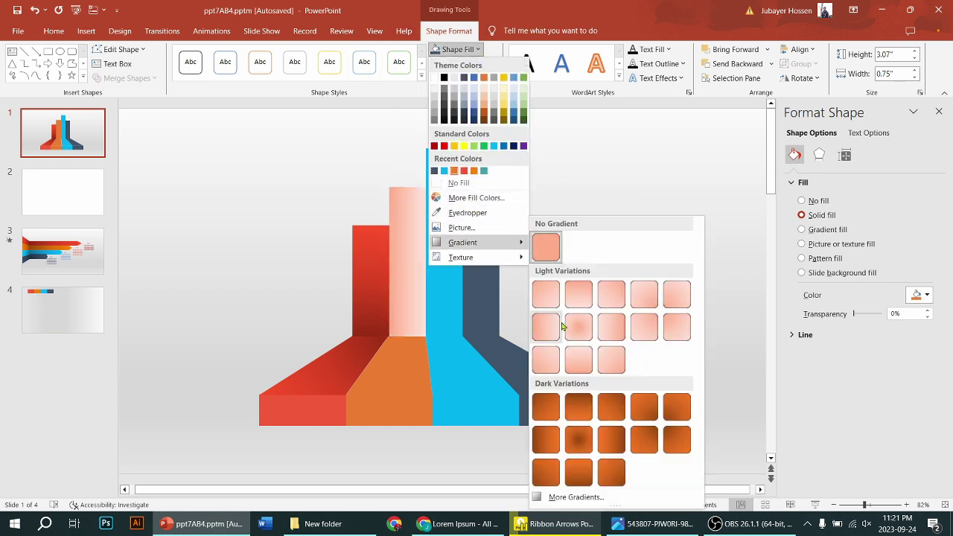
mouse_move(463, 242)
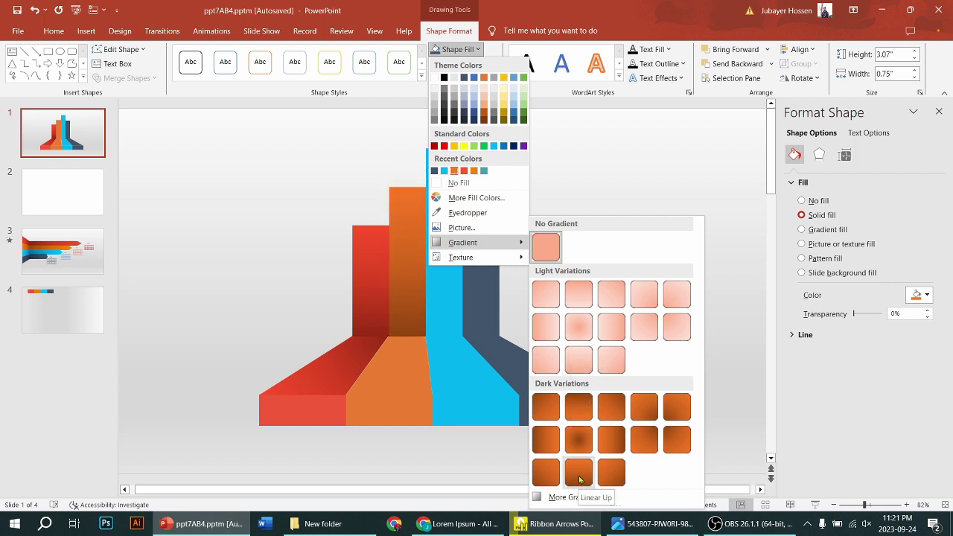
click(579, 480)
click(402, 366)
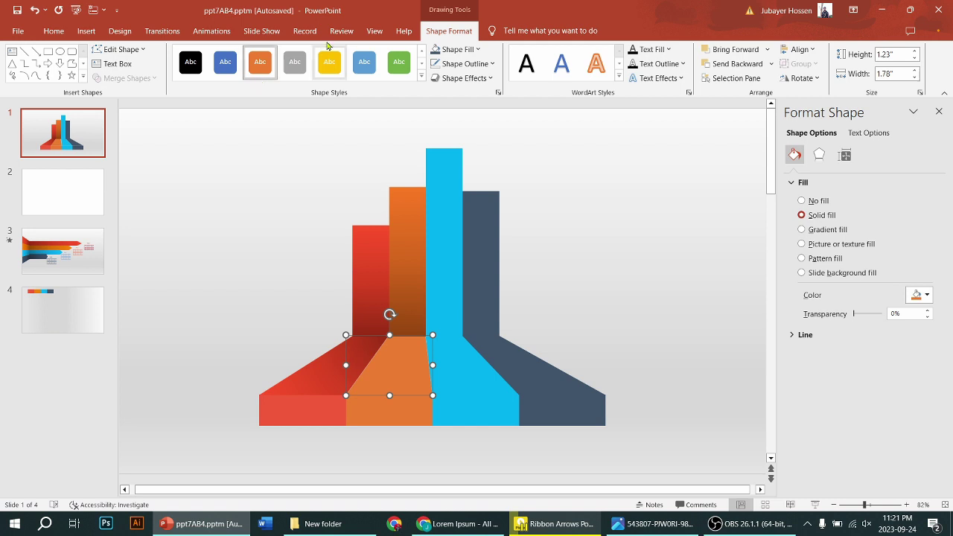
click(479, 50)
mouse_move(463, 242)
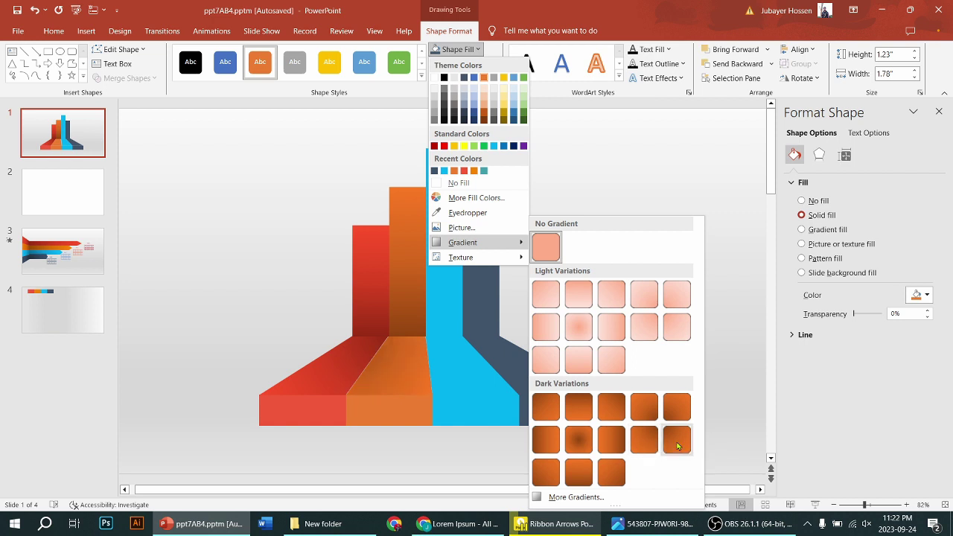
click(611, 404)
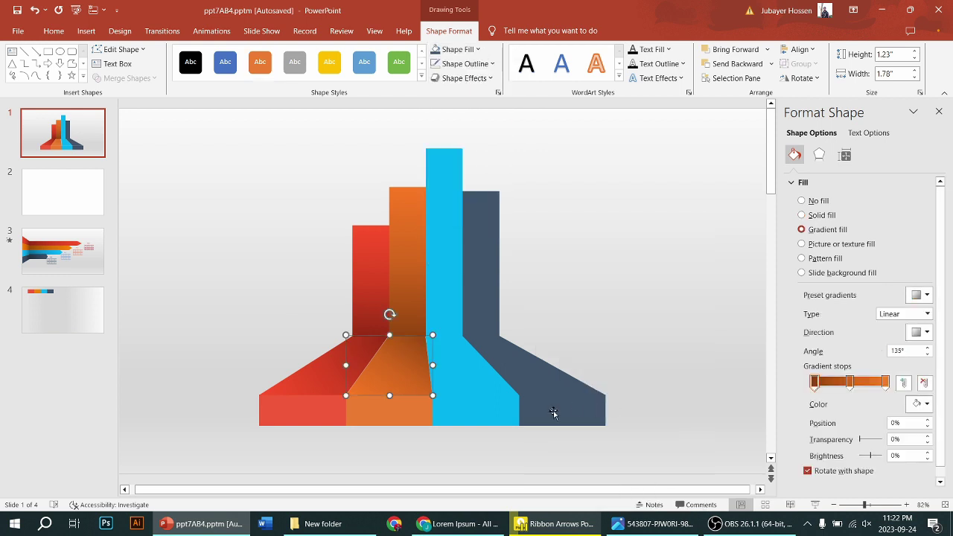
click(594, 300)
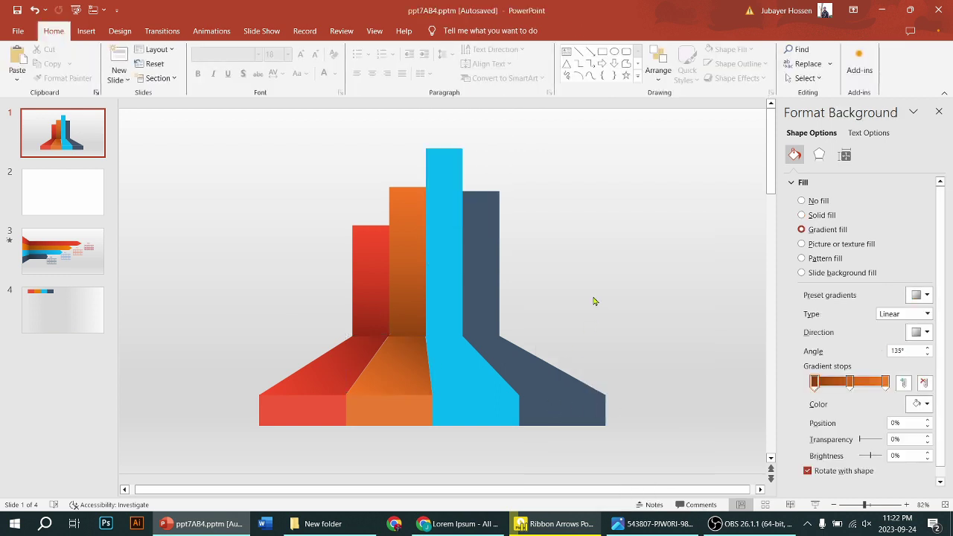
Step: Give the tall blue bar a dark Linear Up gradient and its floor piece a dark linear gradient
click(447, 281)
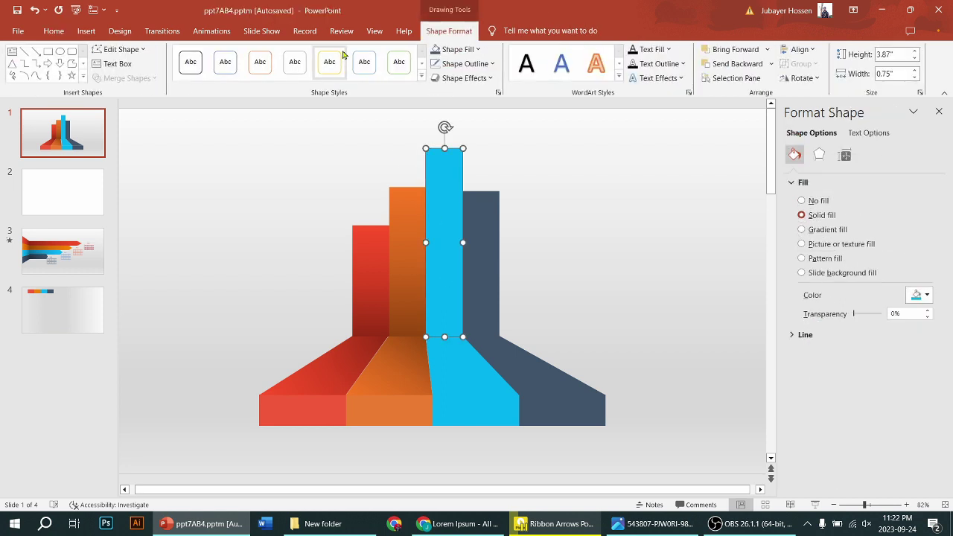
click(456, 49)
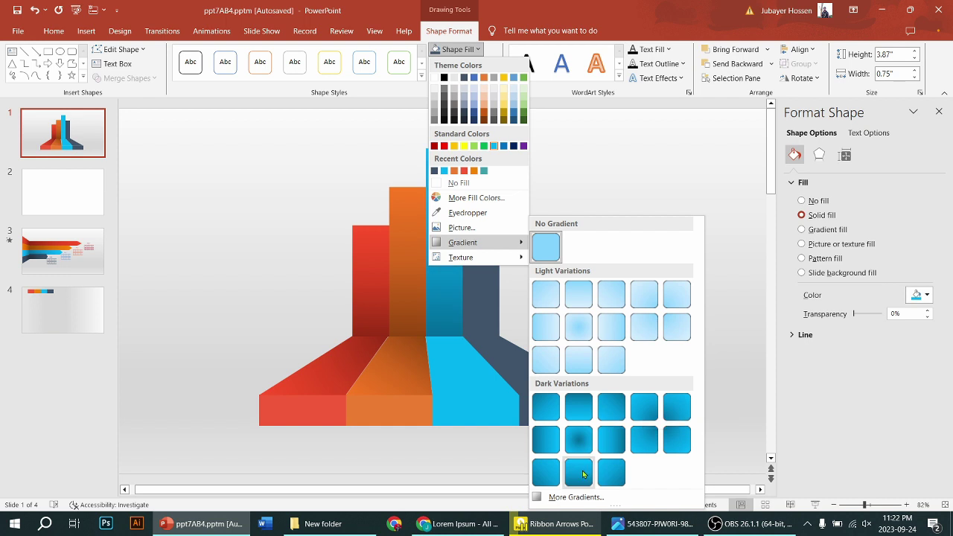
click(582, 474)
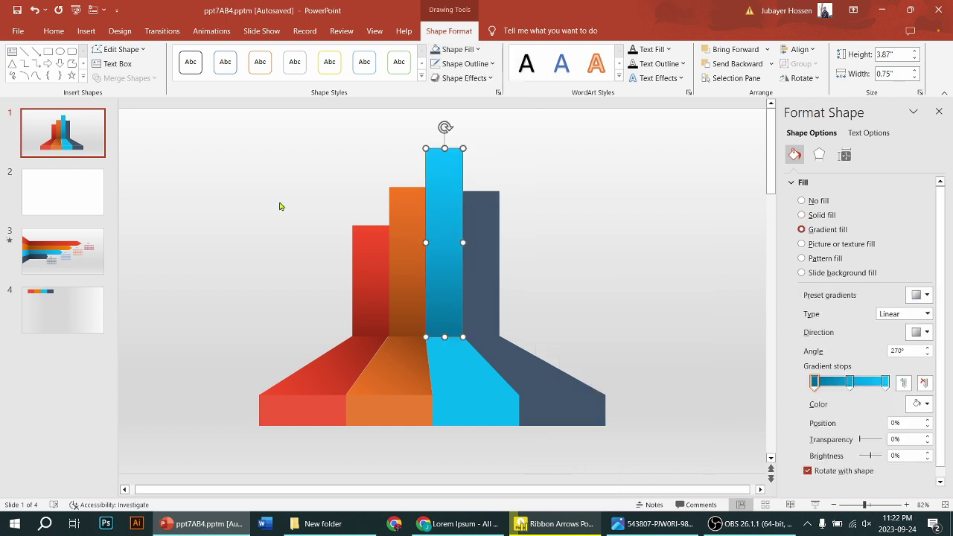
click(445, 359)
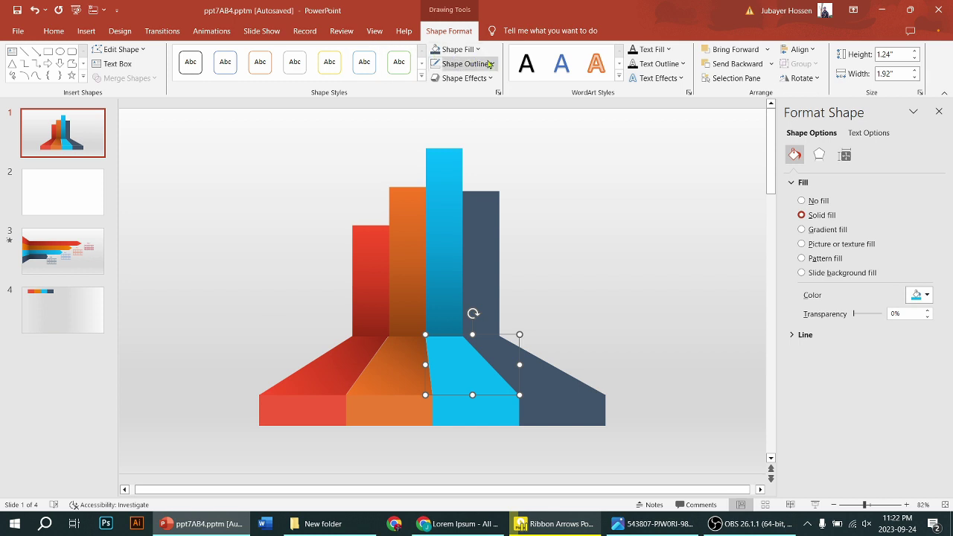
click(458, 49)
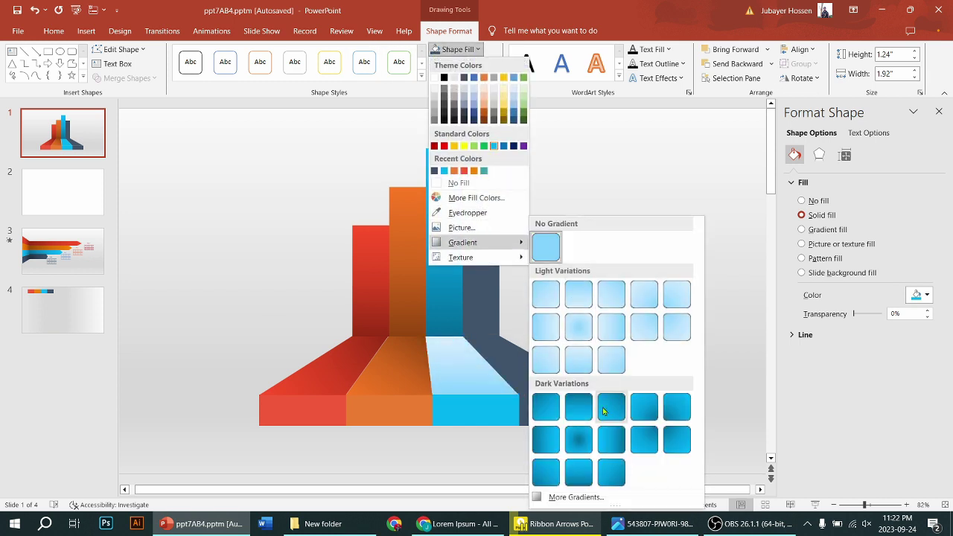
mouse_move(463, 242)
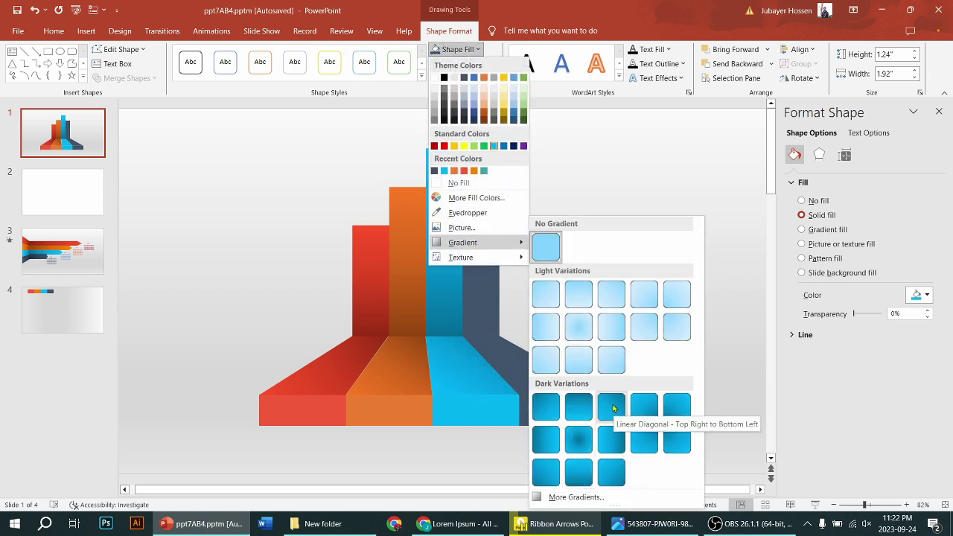
click(573, 402)
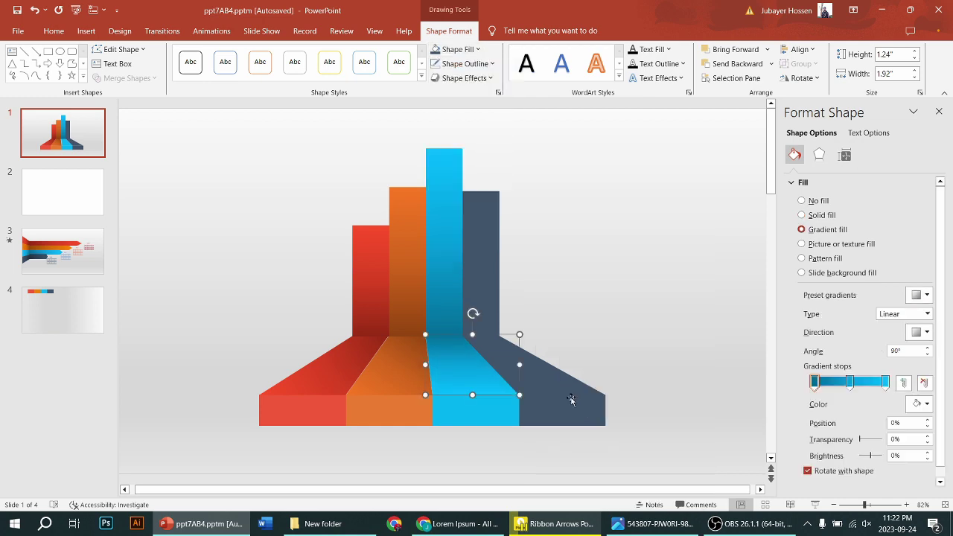
click(686, 232)
Step: Give the dark grey floor piece a dark Linear Down gradient and its upright bar a dark Linear Up gradient
click(530, 366)
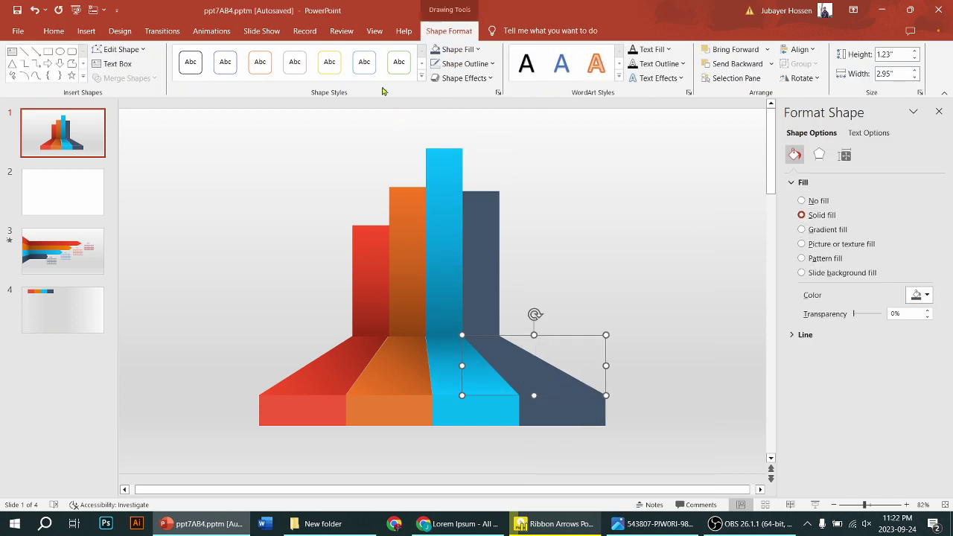
click(469, 50)
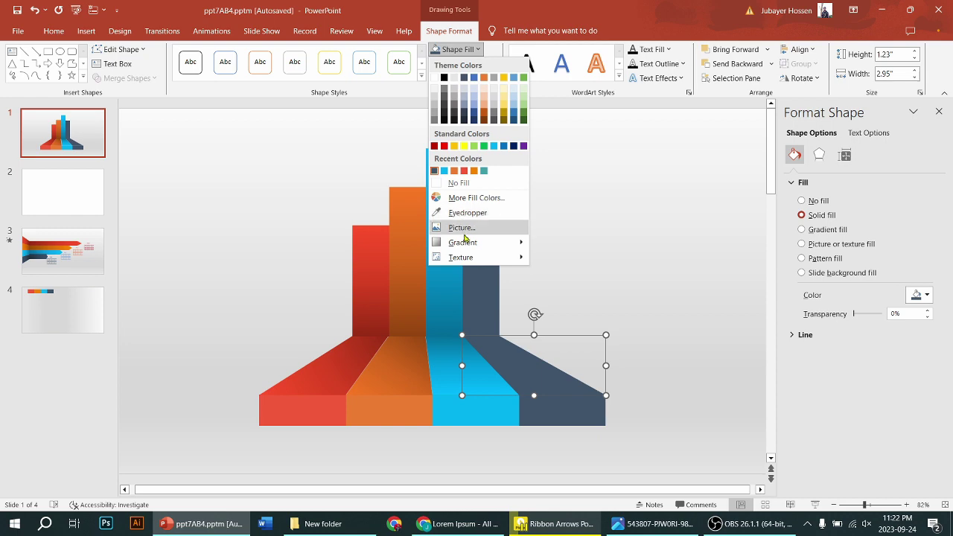
mouse_move(463, 242)
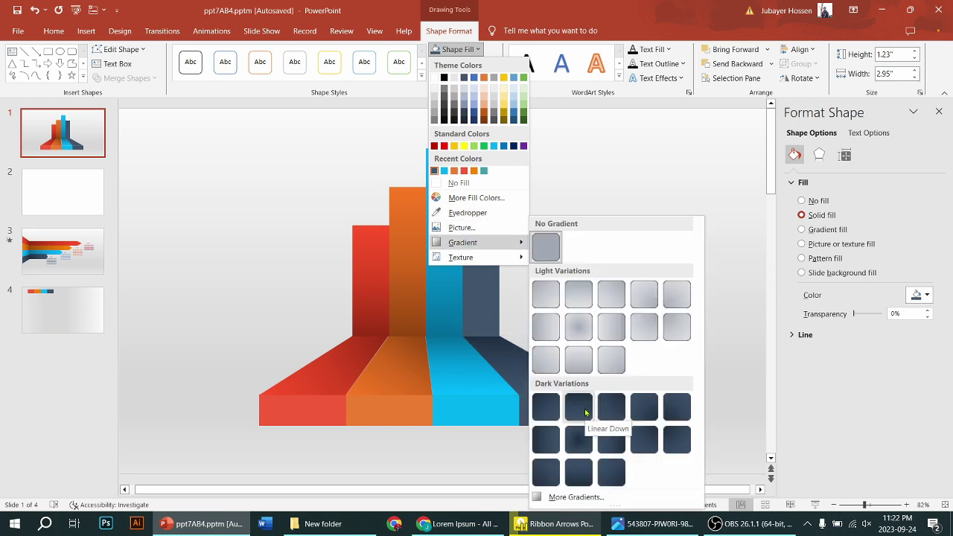
click(586, 413)
click(645, 282)
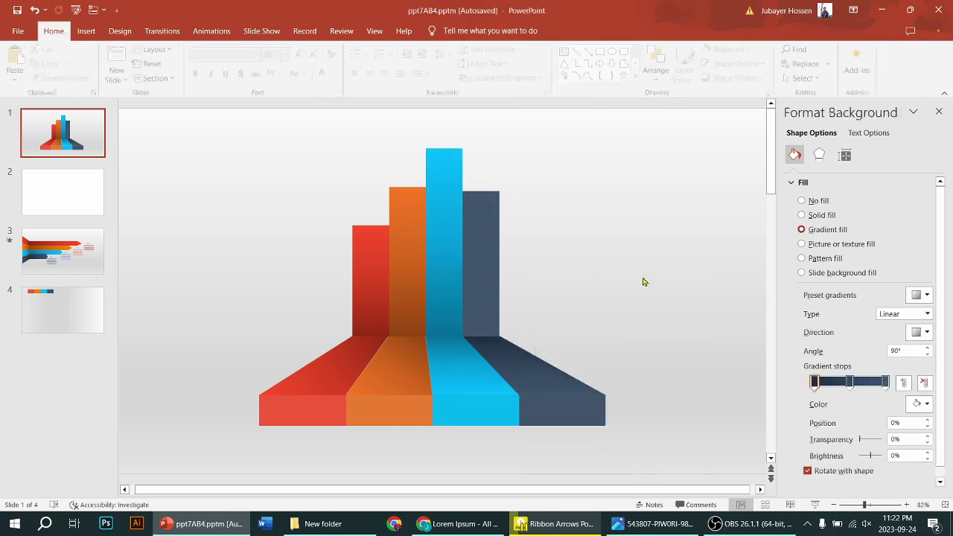
click(486, 279)
click(479, 49)
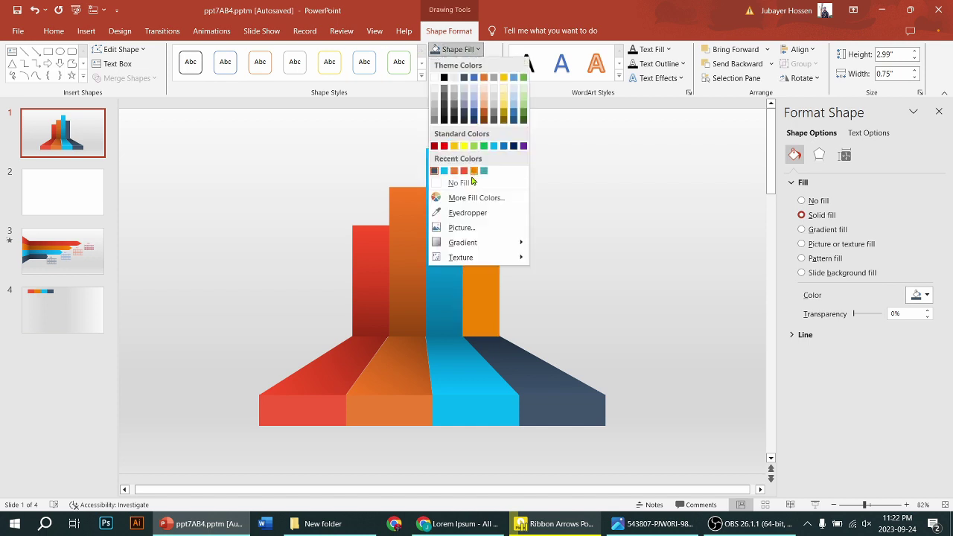
mouse_move(462, 242)
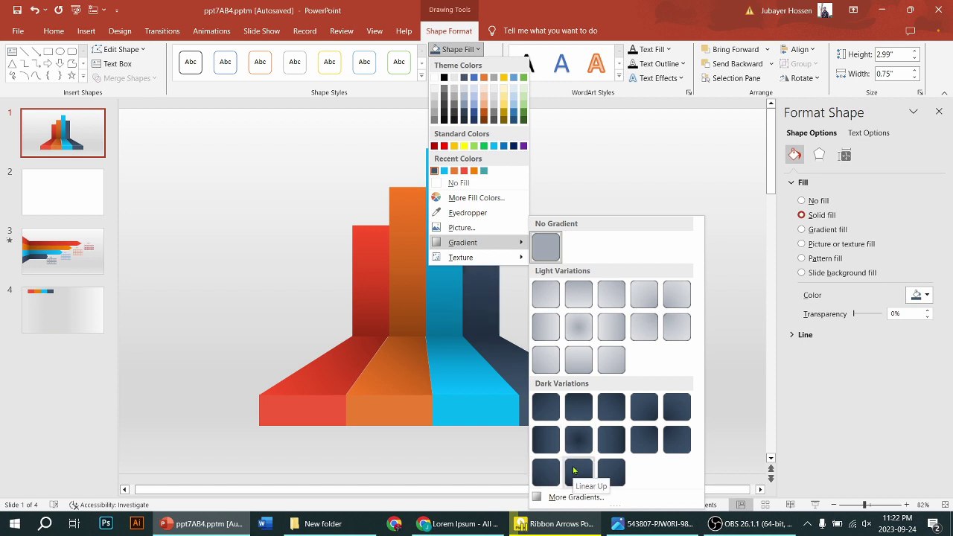
click(579, 473)
click(647, 320)
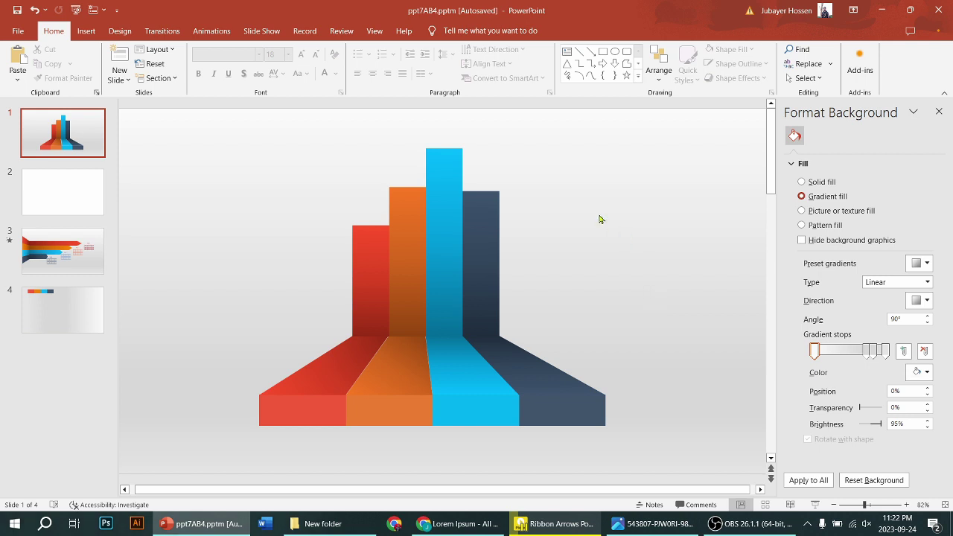
Step: Draw a 0.76-inch circle with the Oval tool, centred on the red bar's top edge
click(615, 51)
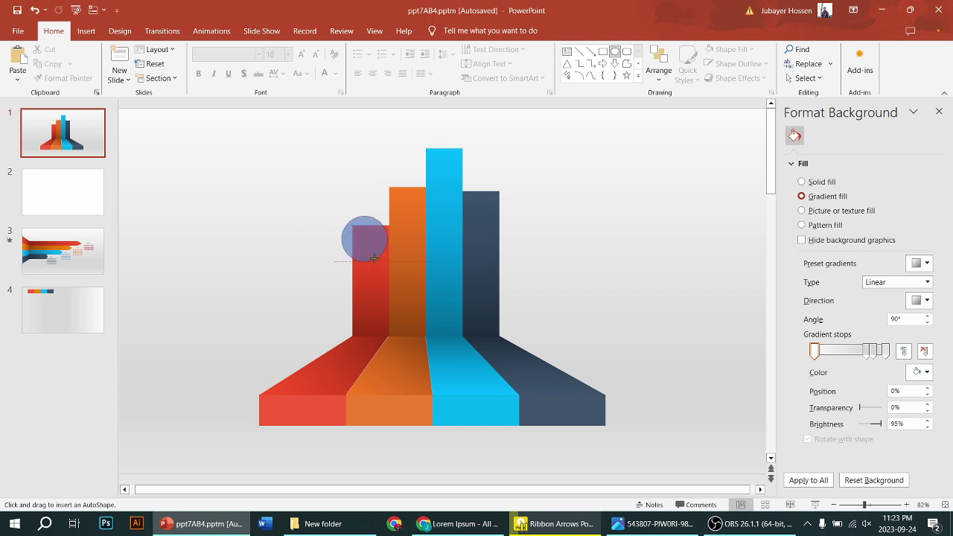
drag(373, 258, 376, 223)
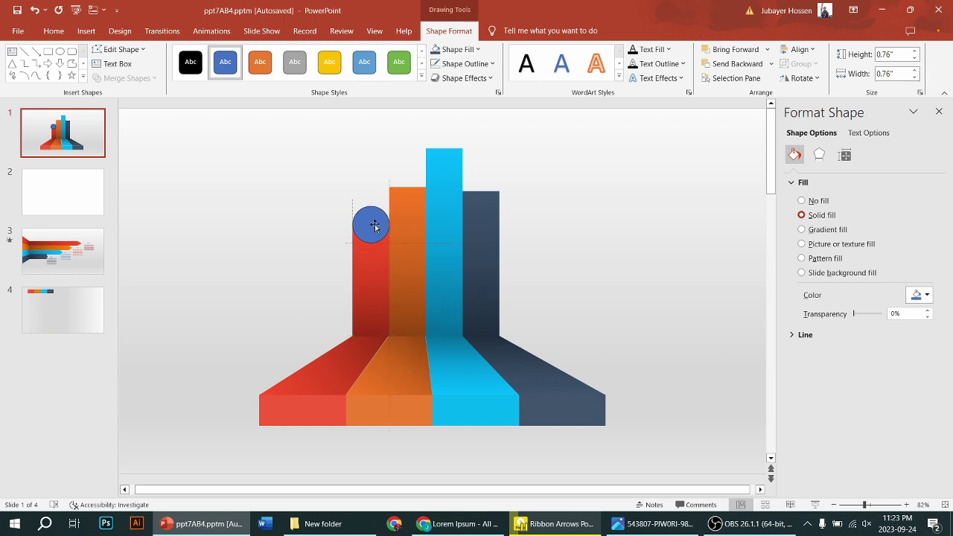
click(309, 233)
click(372, 227)
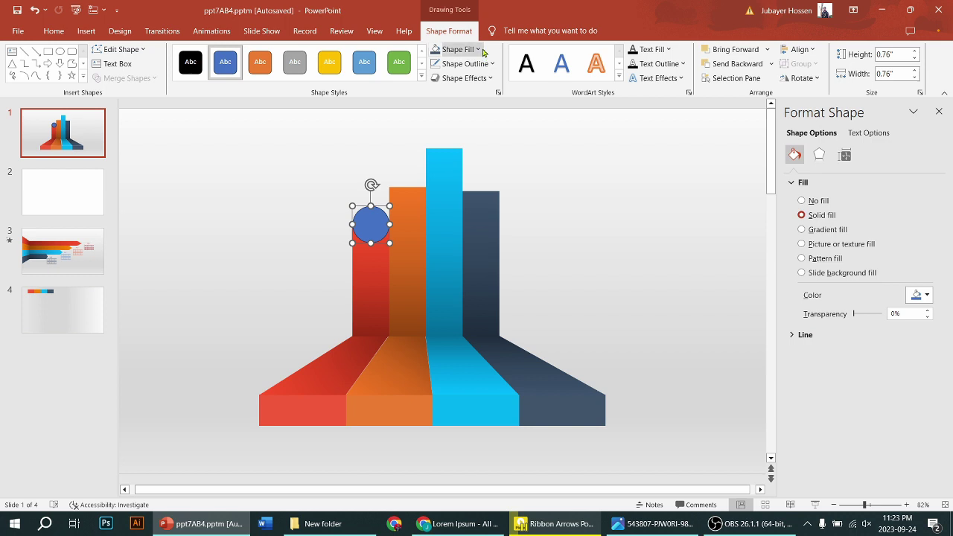
Step: Zoom in on the new circle, remove its outline, and fill it with white
click(865, 506)
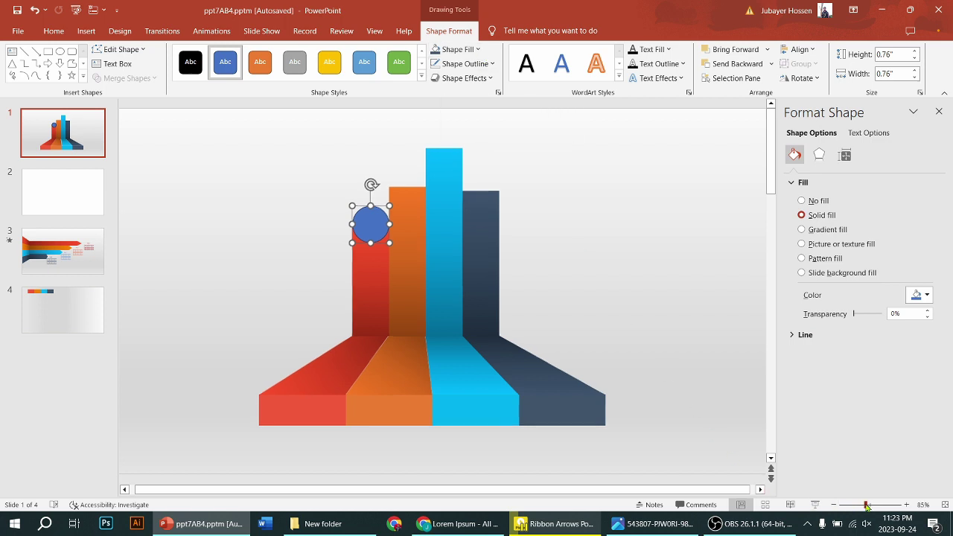
drag(866, 507, 895, 506)
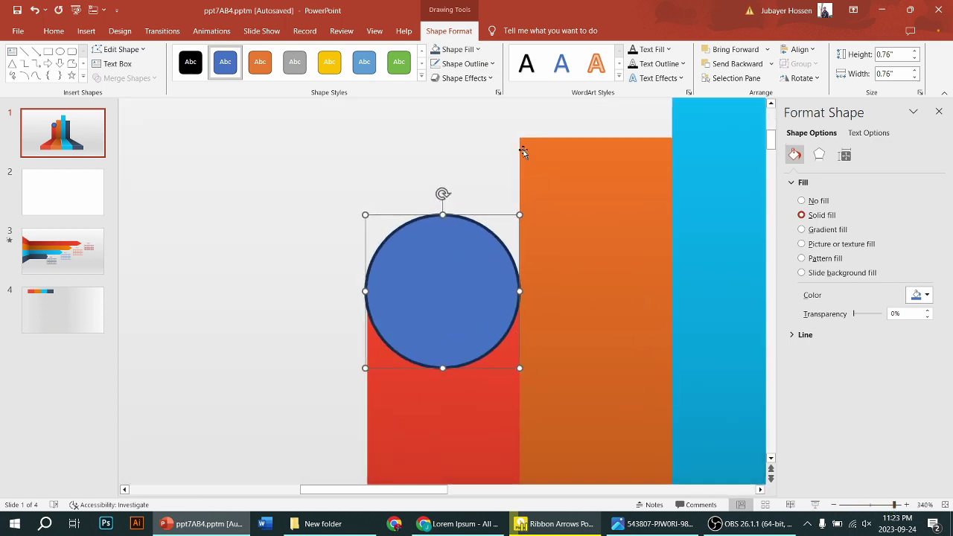
click(478, 50)
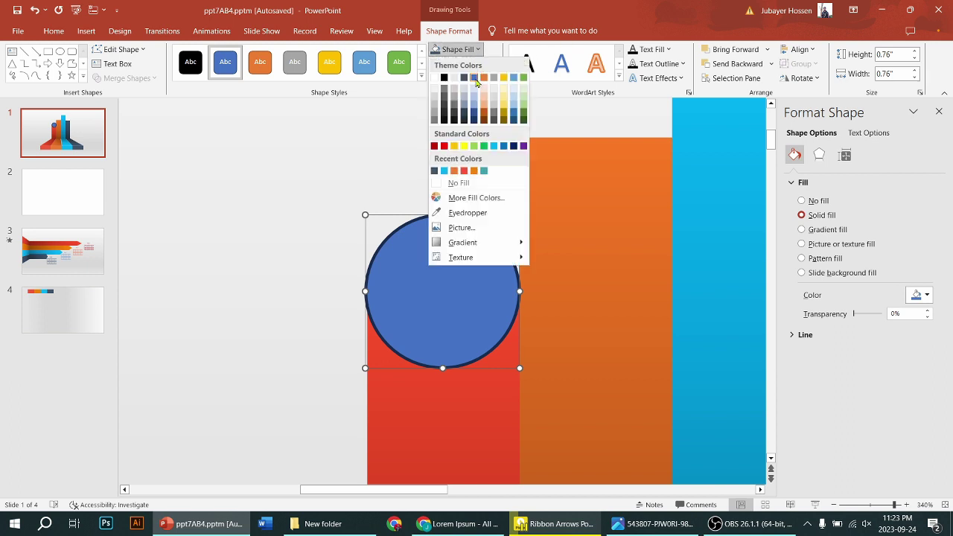
click(462, 213)
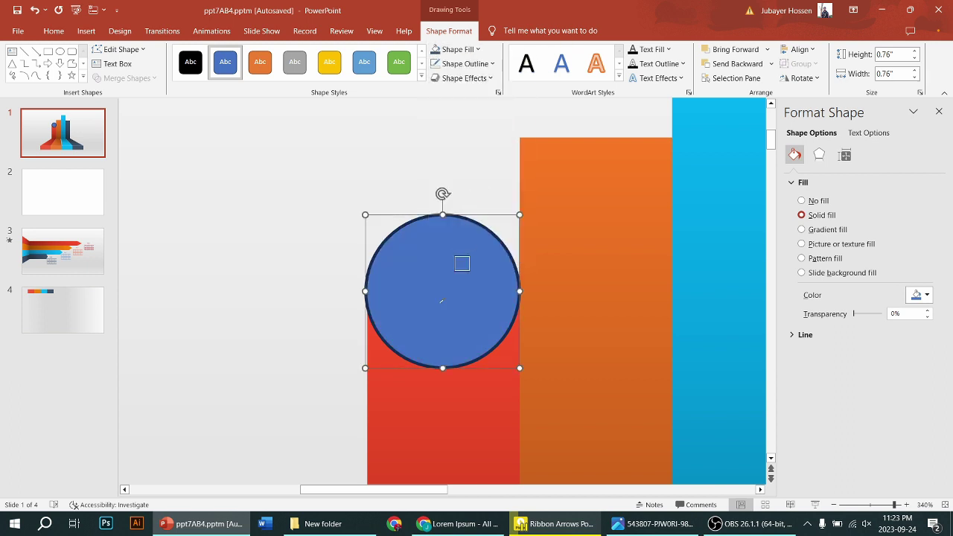
click(428, 411)
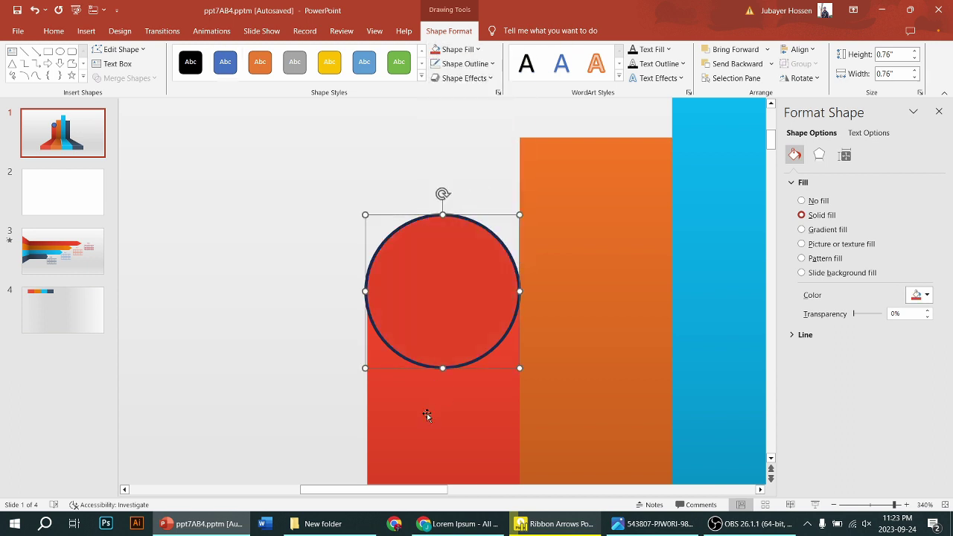
click(492, 64)
click(477, 198)
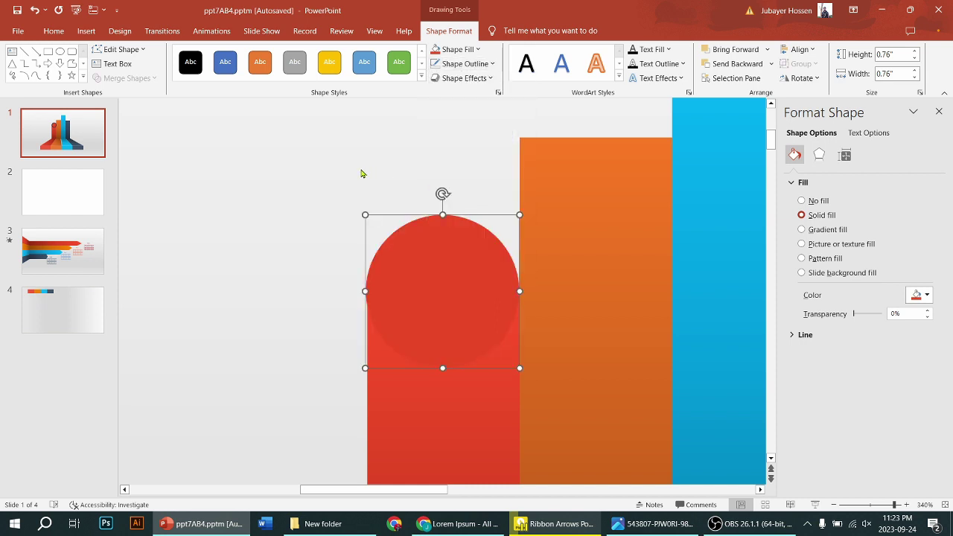
click(456, 30)
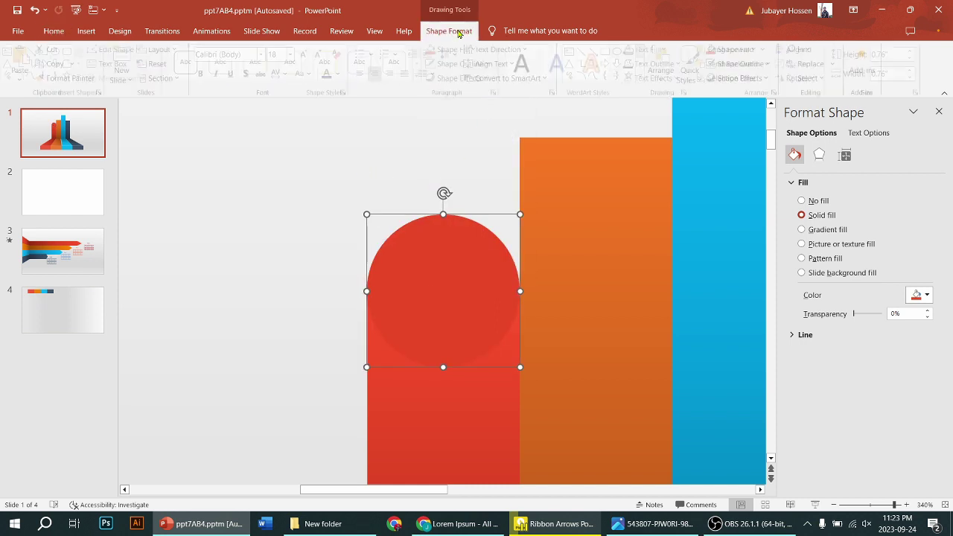
click(479, 49)
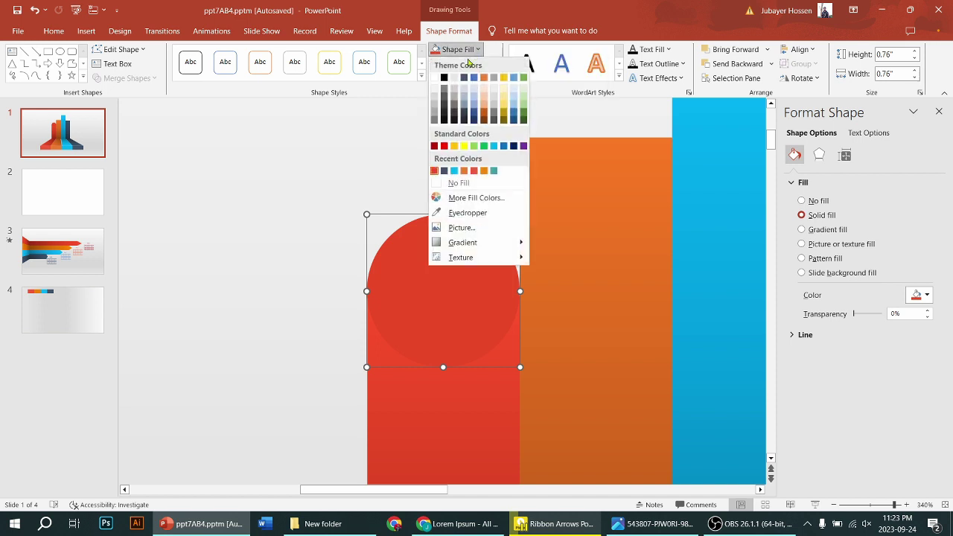
click(435, 78)
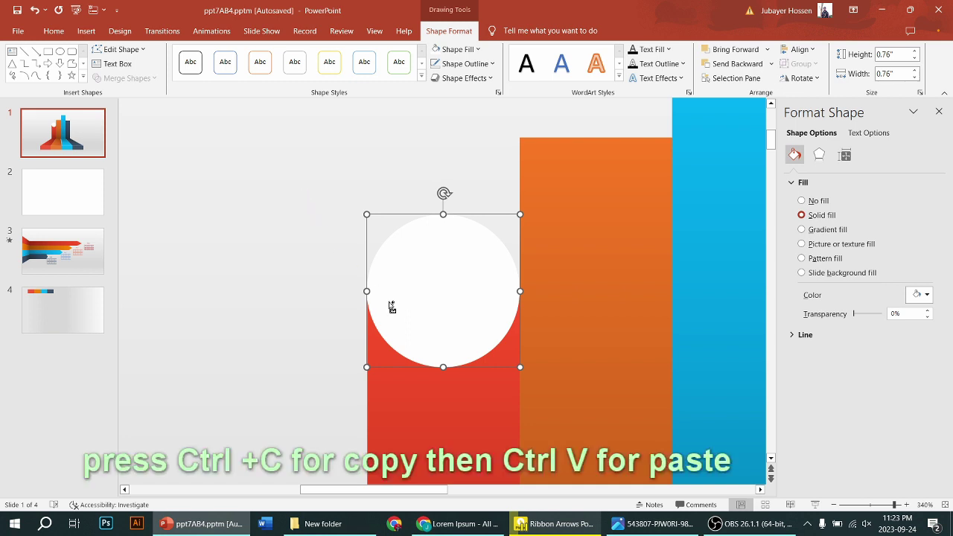
Step: Paste a copy of the white circle and turn it into a red outline with no fill
key(ctrl+v)
drag(507, 344, 448, 285)
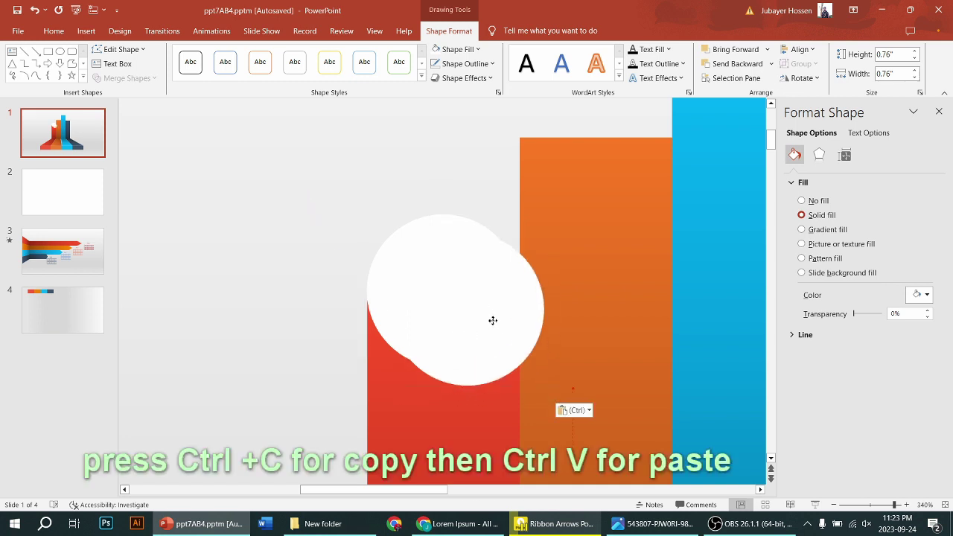
drag(393, 251, 276, 189)
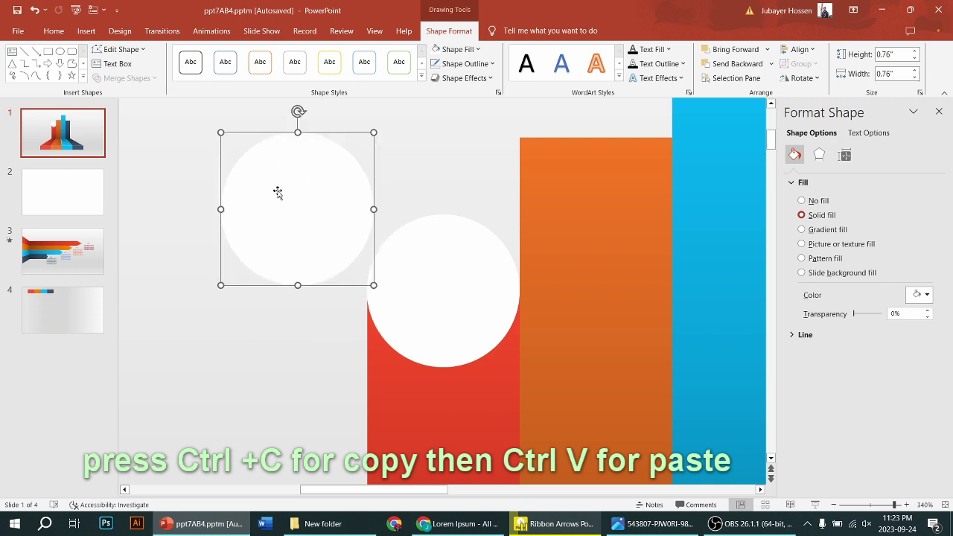
click(455, 50)
click(463, 213)
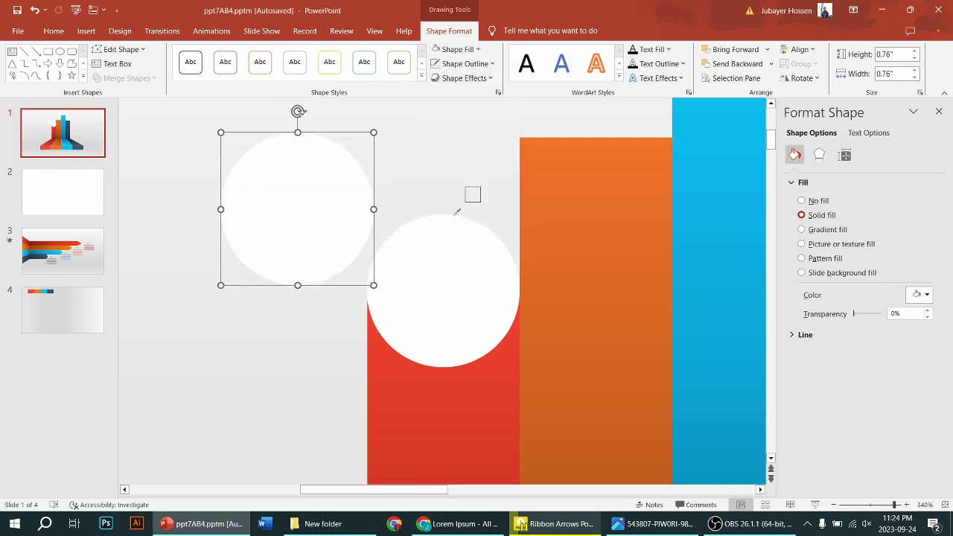
click(515, 344)
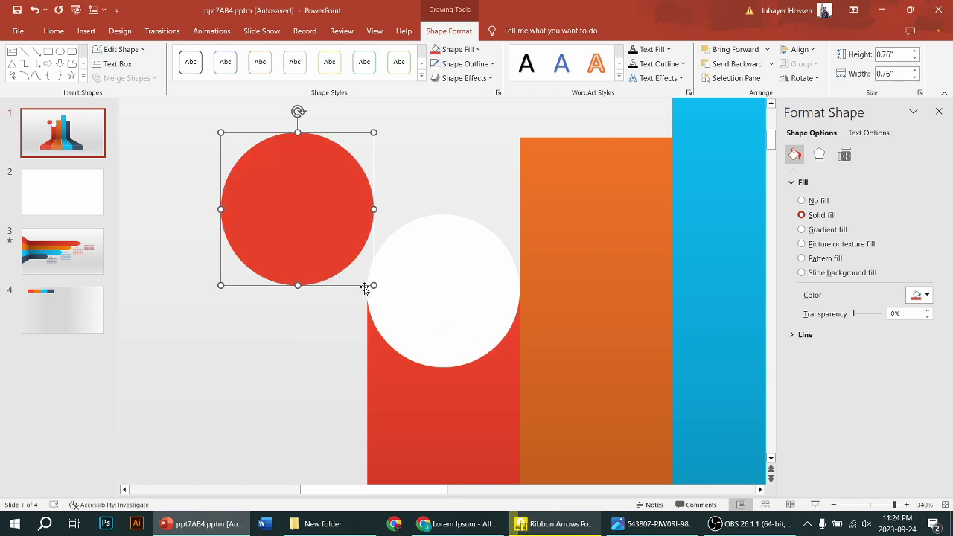
click(462, 63)
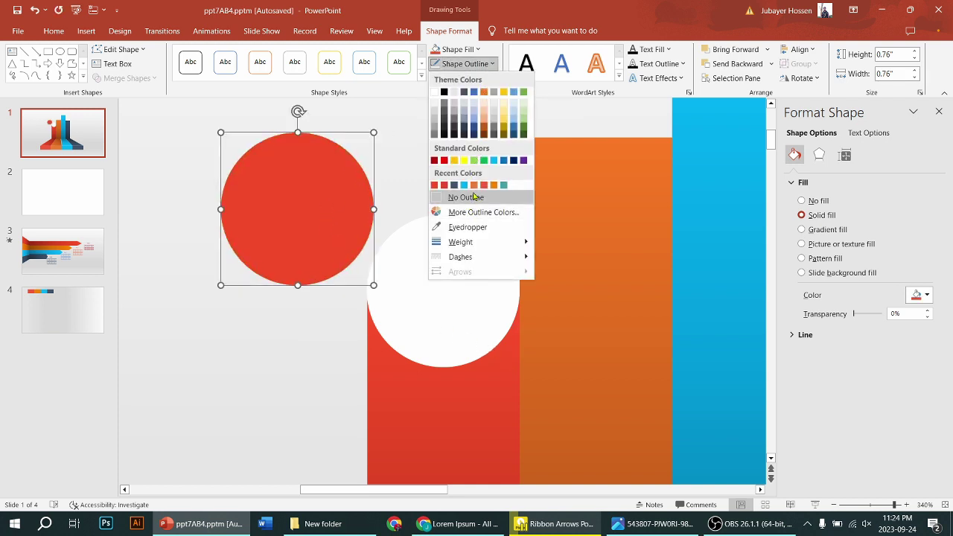
click(436, 186)
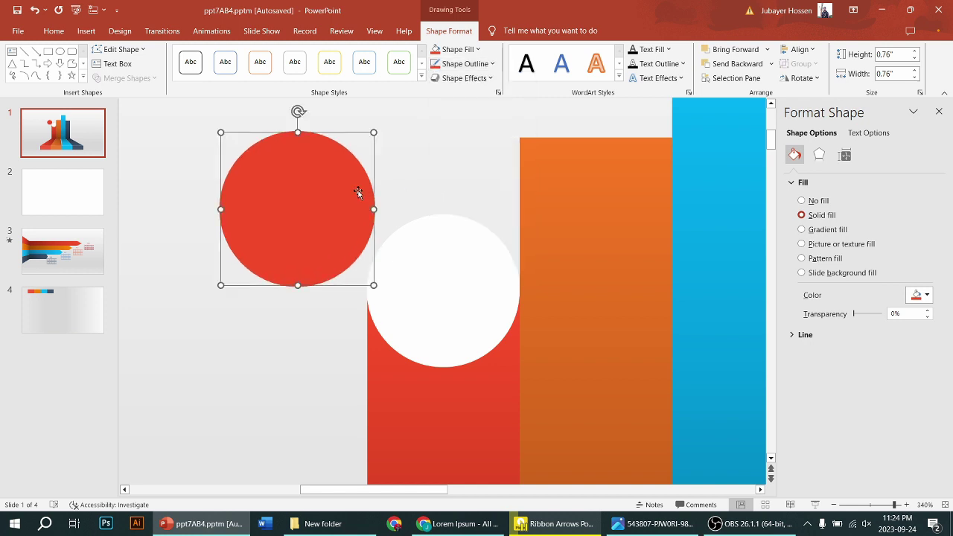
click(476, 50)
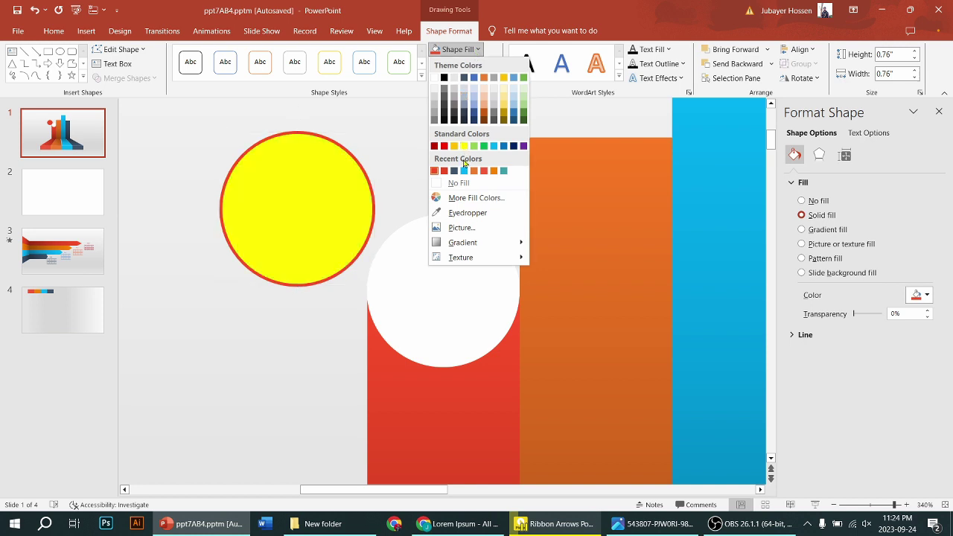
click(456, 182)
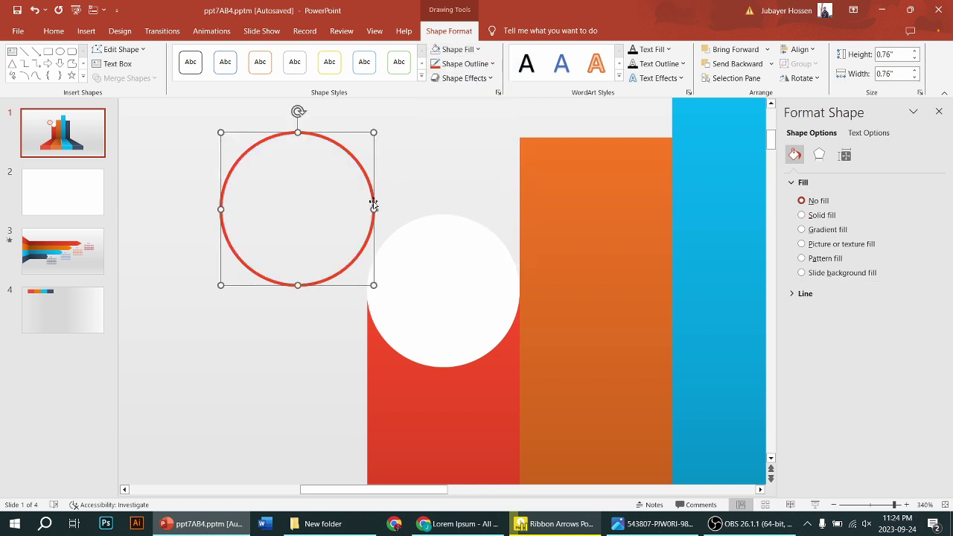
Step: Centre the red ring on the white circle, set its outline to 3 pt, and shrink it to 0.59"
drag(311, 135, 455, 216)
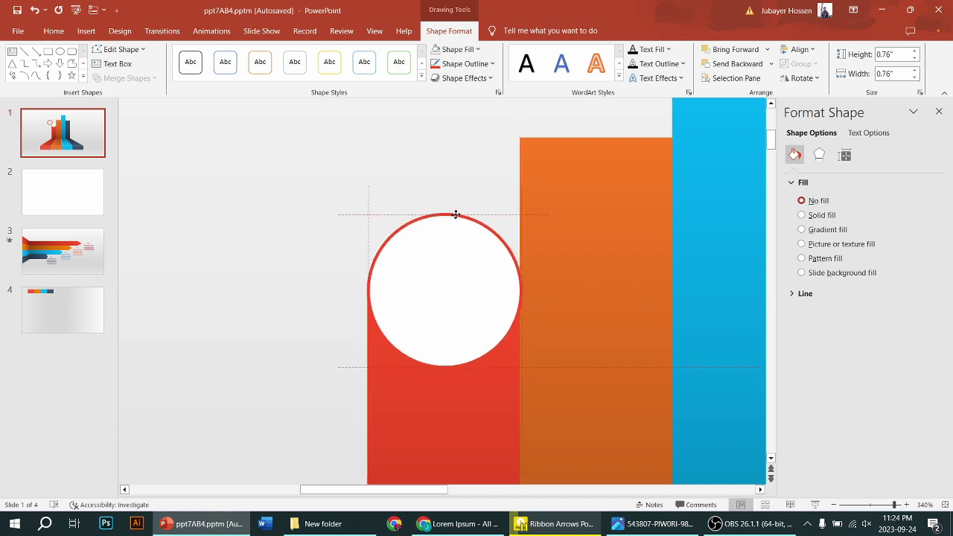
drag(455, 216, 453, 216)
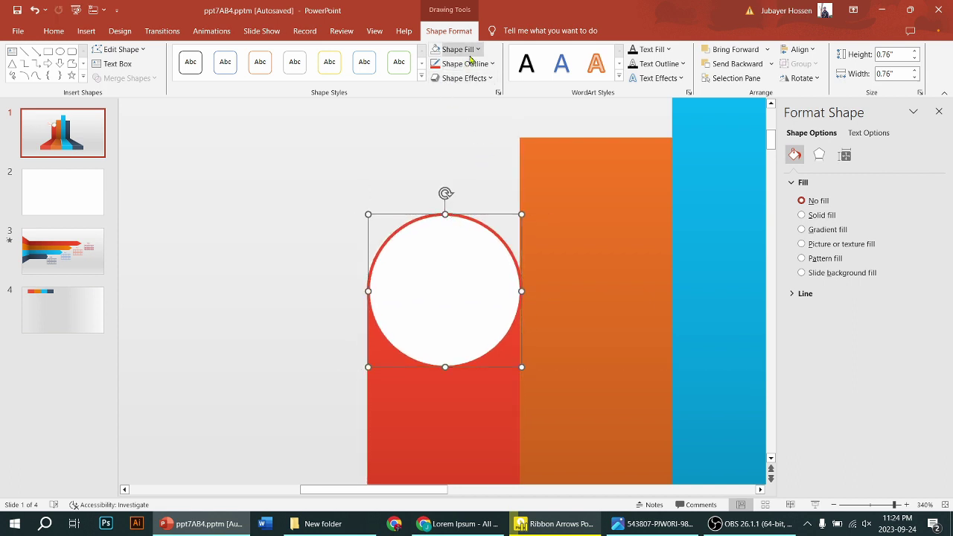
click(488, 67)
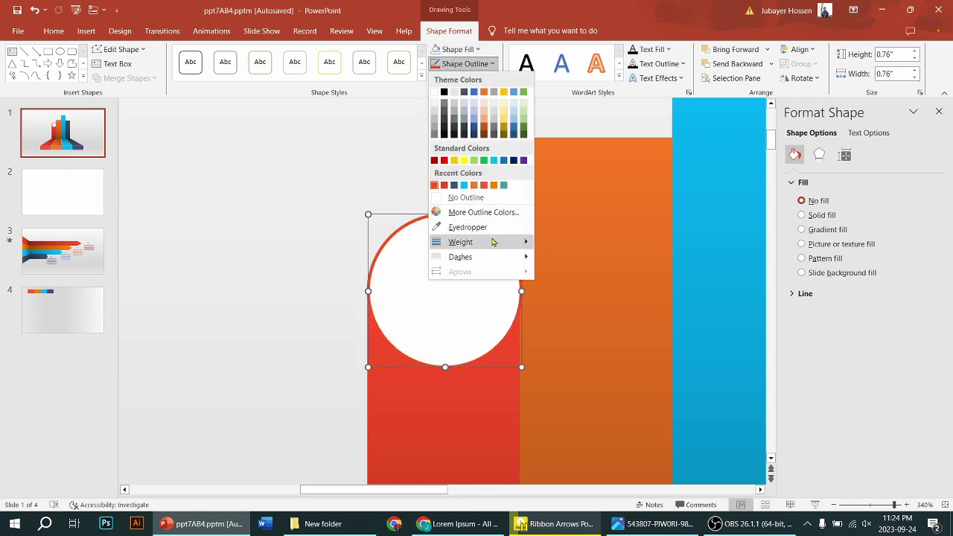
mouse_move(480, 242)
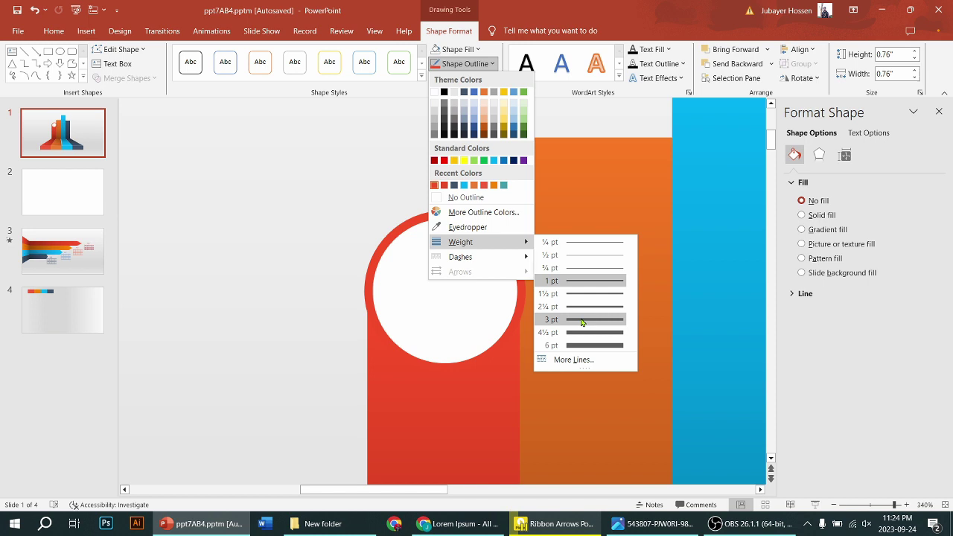
click(583, 319)
drag(367, 214, 386, 232)
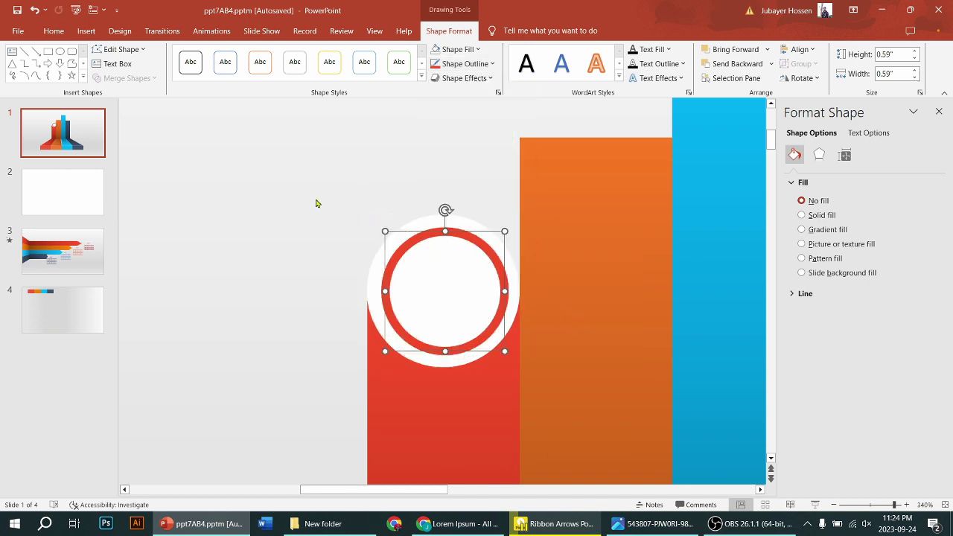
click(289, 193)
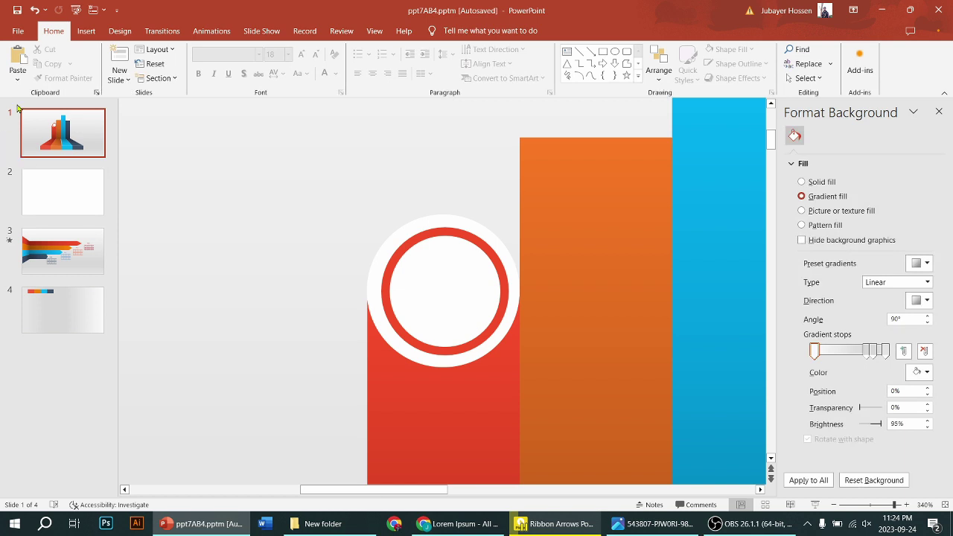
Step: Group the white circle and red ring with Ctrl+G and give the group an outer shadow
click(377, 257)
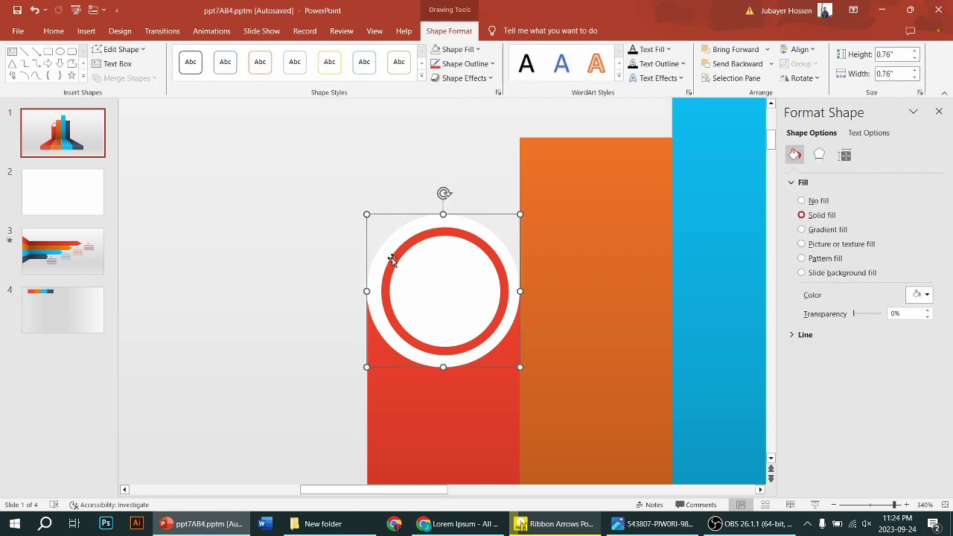
shift+click(395, 264)
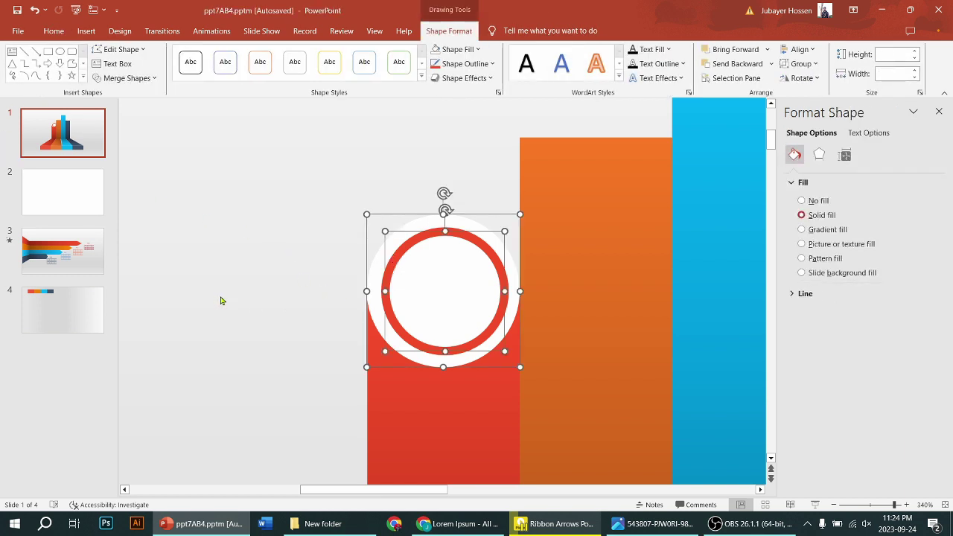
key(ctrl+g)
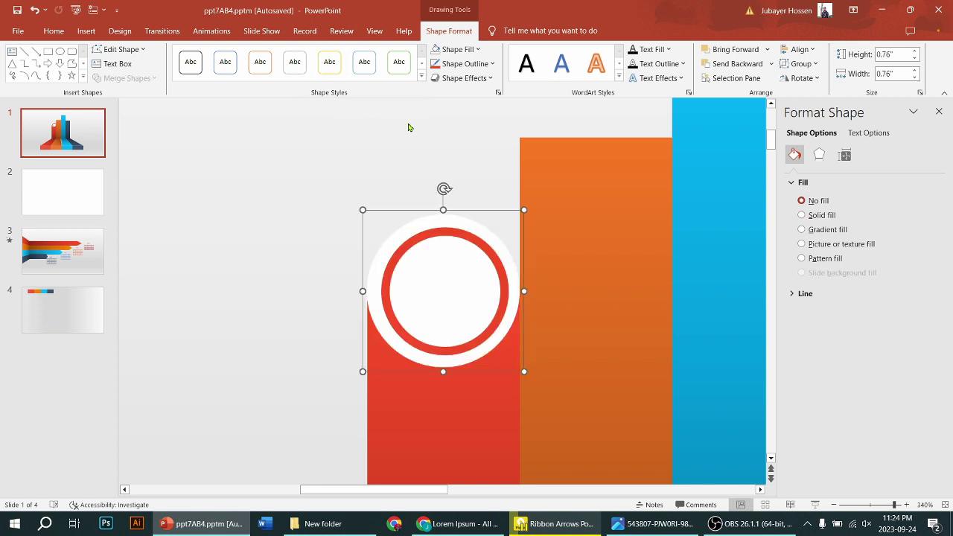
click(463, 78)
mouse_move(467, 124)
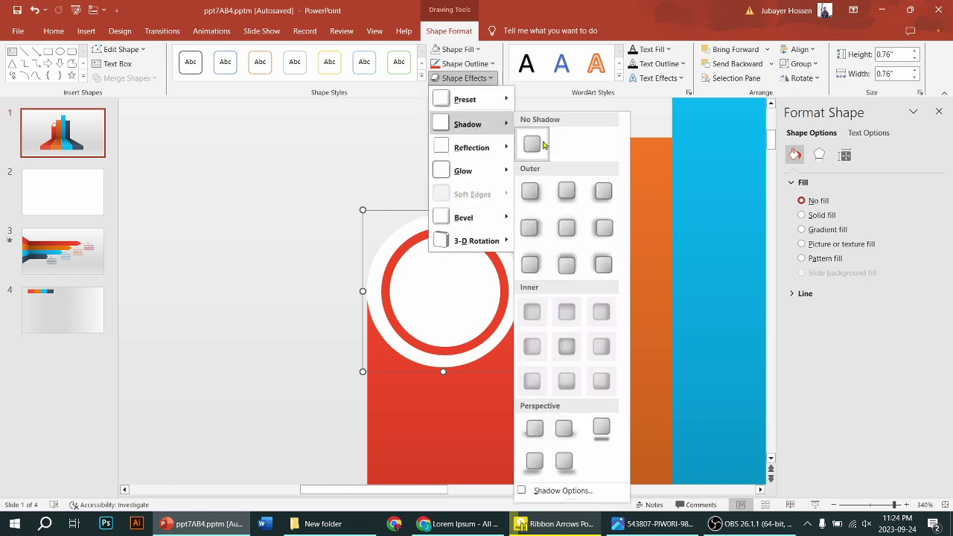
click(567, 226)
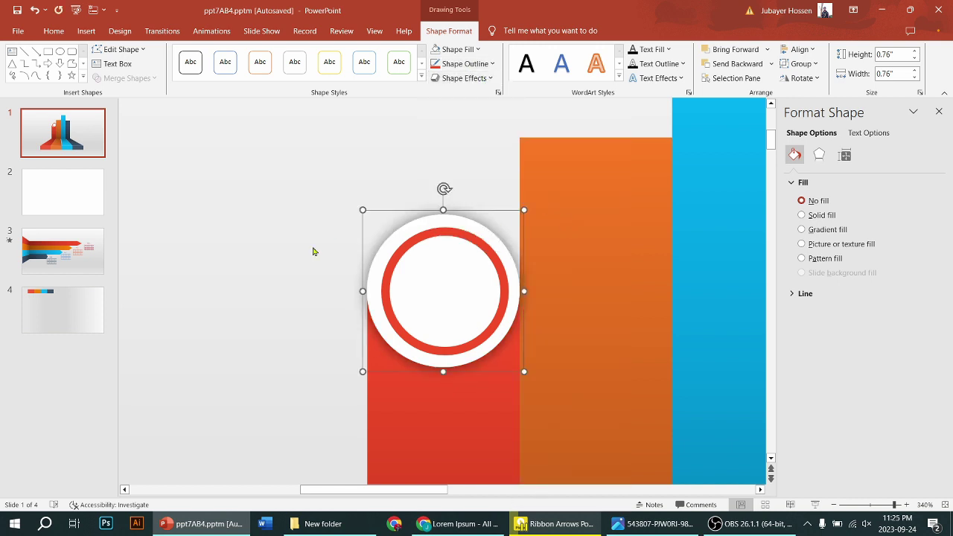
click(252, 251)
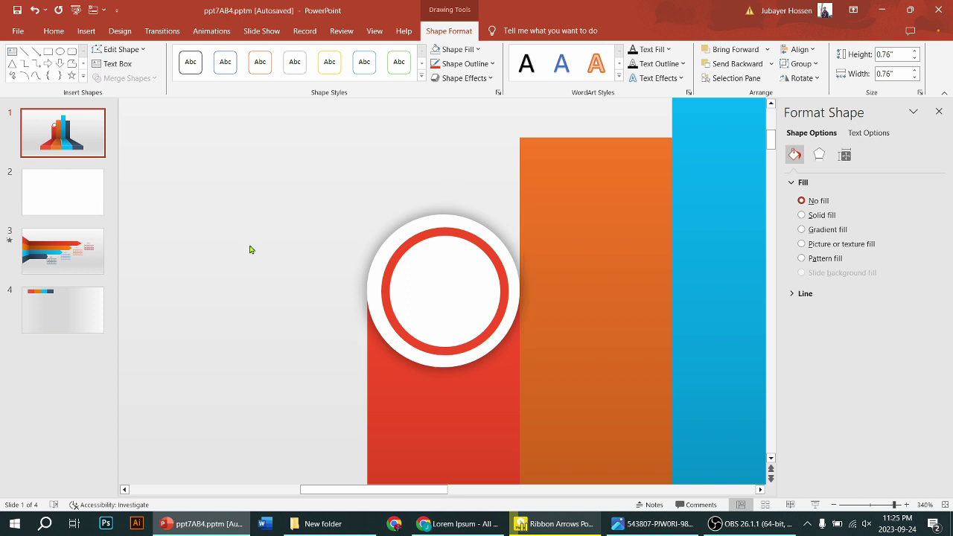
click(100, 214)
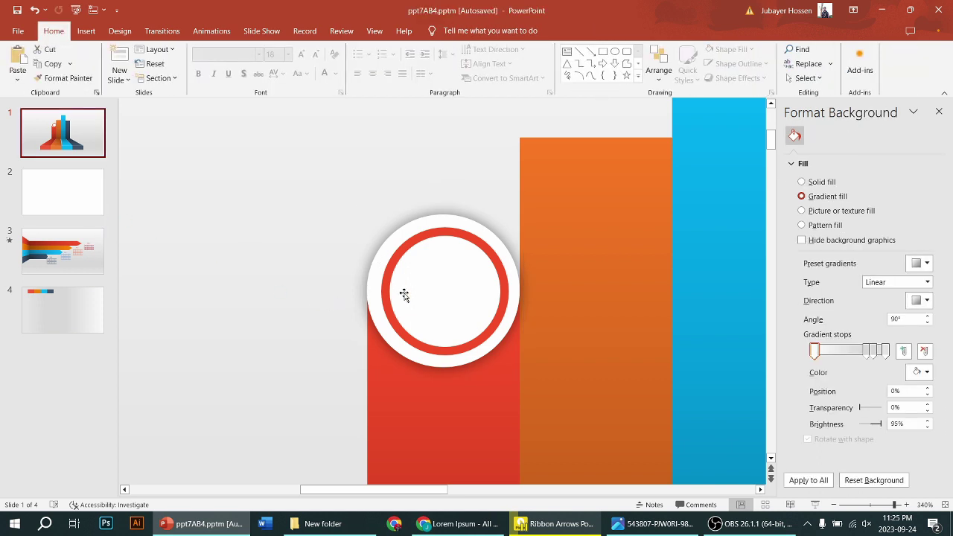
Step: Ctrl-drag a copy of the ringed circle onto the orange bar's top and zoom out to 249%
mouse_move(403, 295)
mouse_down()
mouse_move(561, 145)
mouse_move(566, 163)
mouse_up()
drag(593, 301, 601, 151)
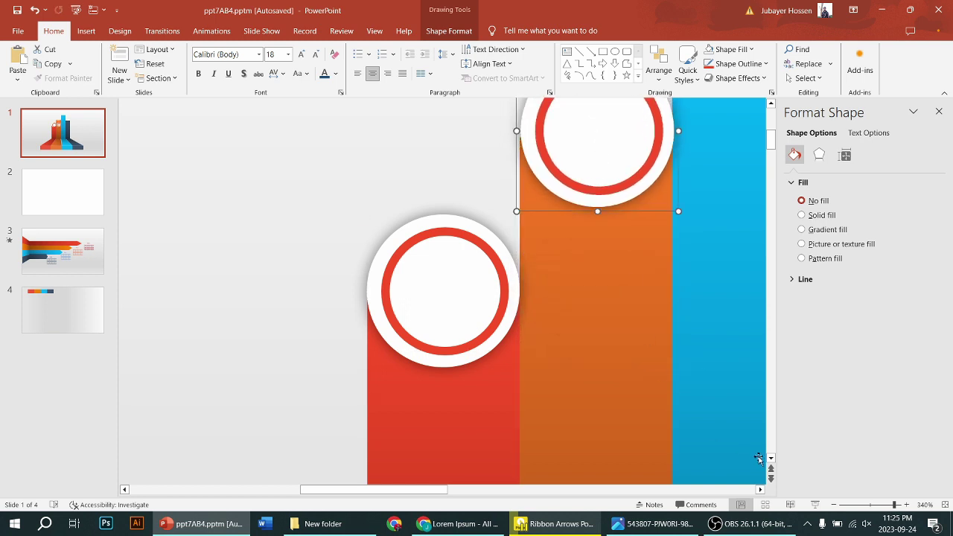
drag(894, 505, 885, 505)
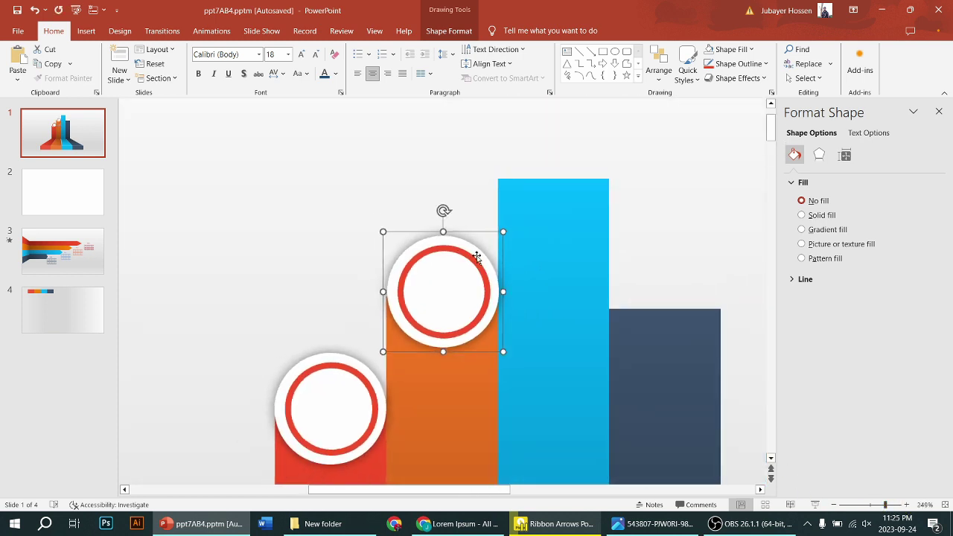
drag(422, 280, 421, 278)
click(343, 212)
click(433, 276)
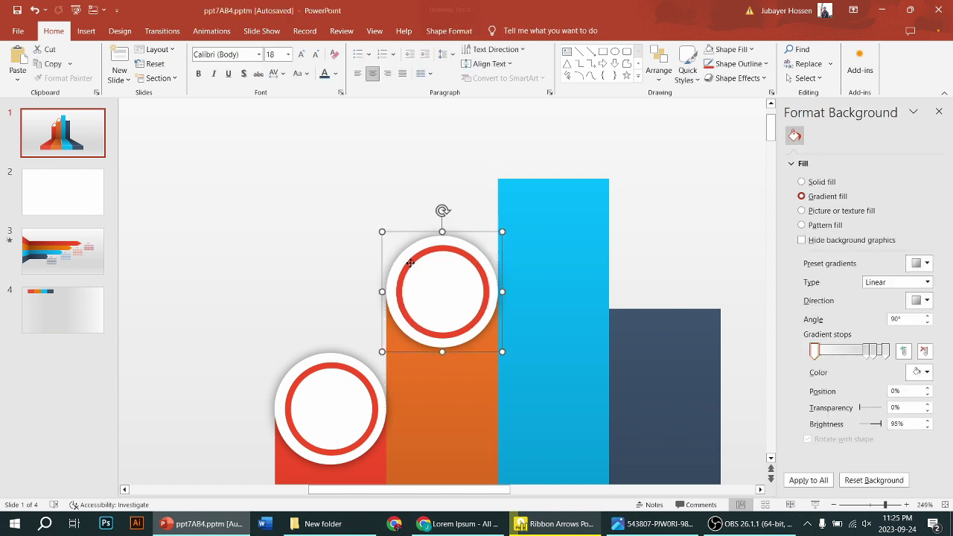
click(433, 276)
click(309, 240)
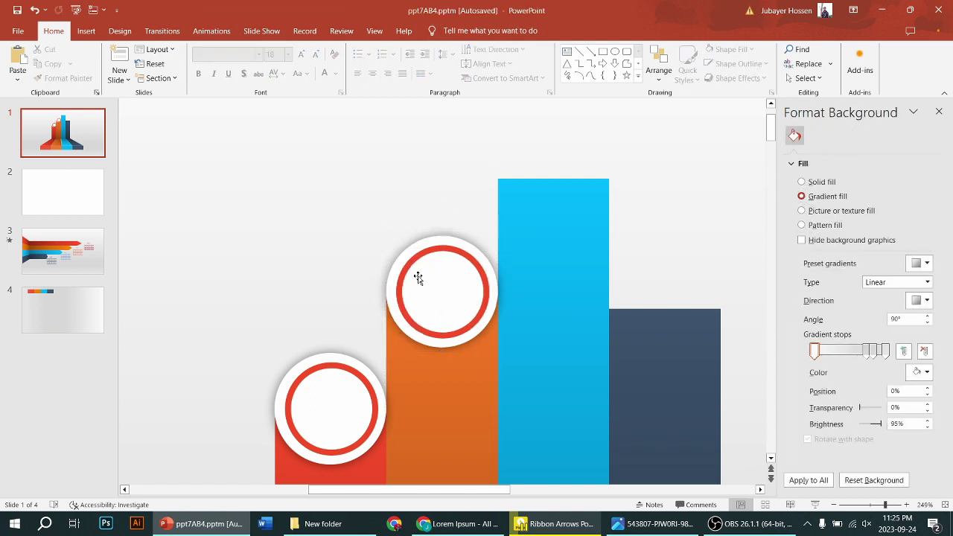
click(425, 246)
Step: Ungroup the copied circle on the orange bar into its white circle and red ring
click(423, 246)
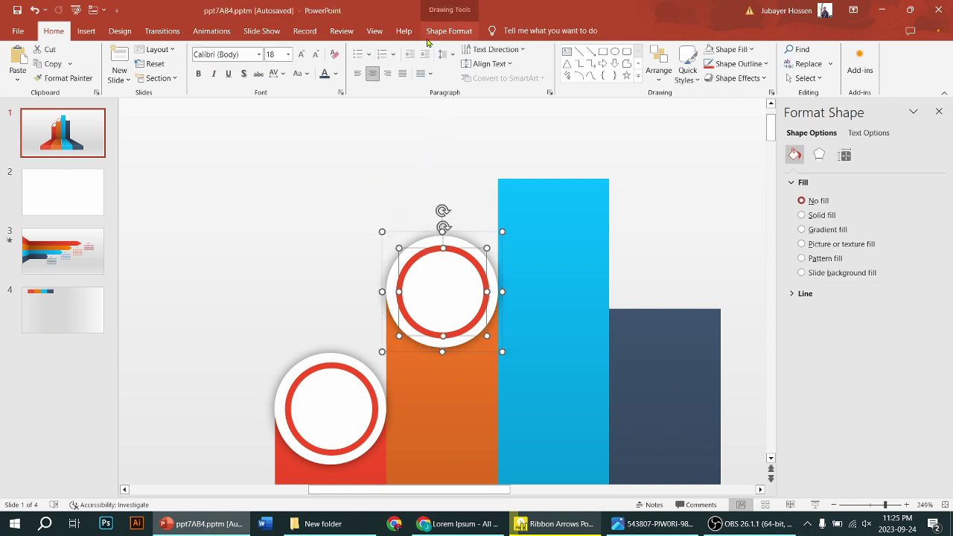
right_click(399, 248)
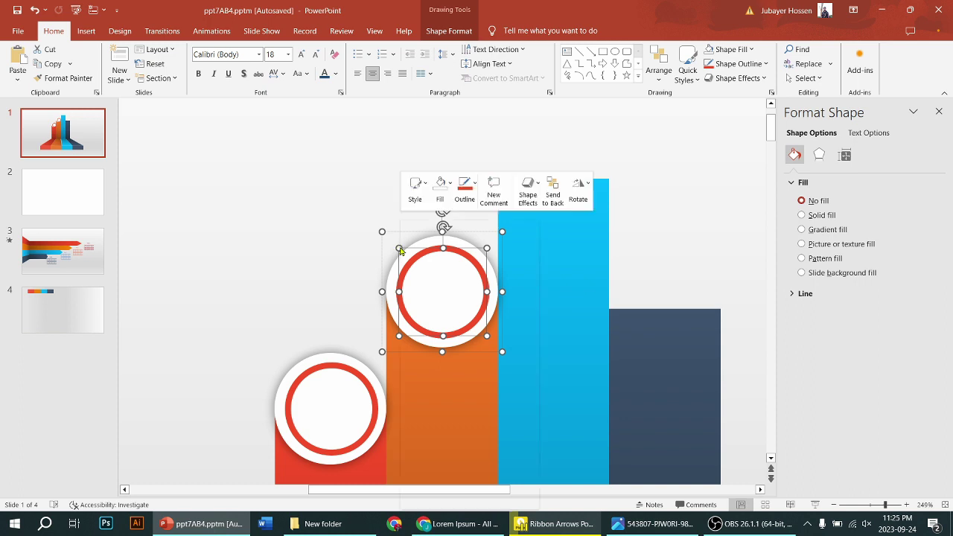
click(358, 282)
click(407, 201)
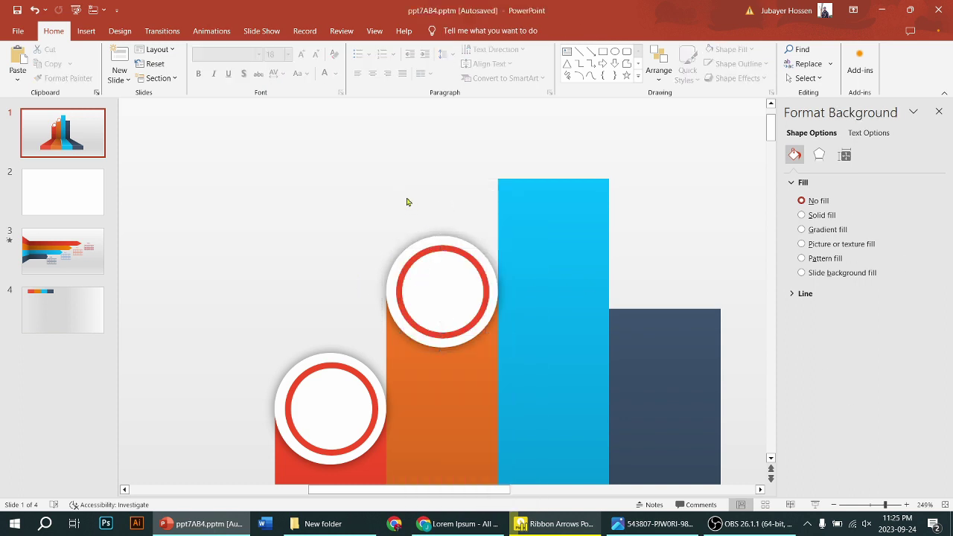
click(434, 244)
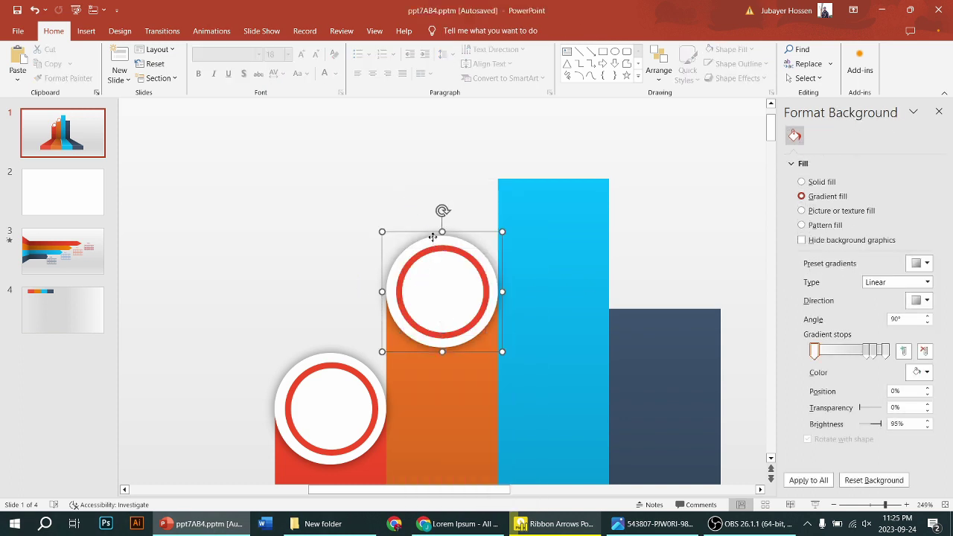
right_click(383, 231)
mouse_move(415, 323)
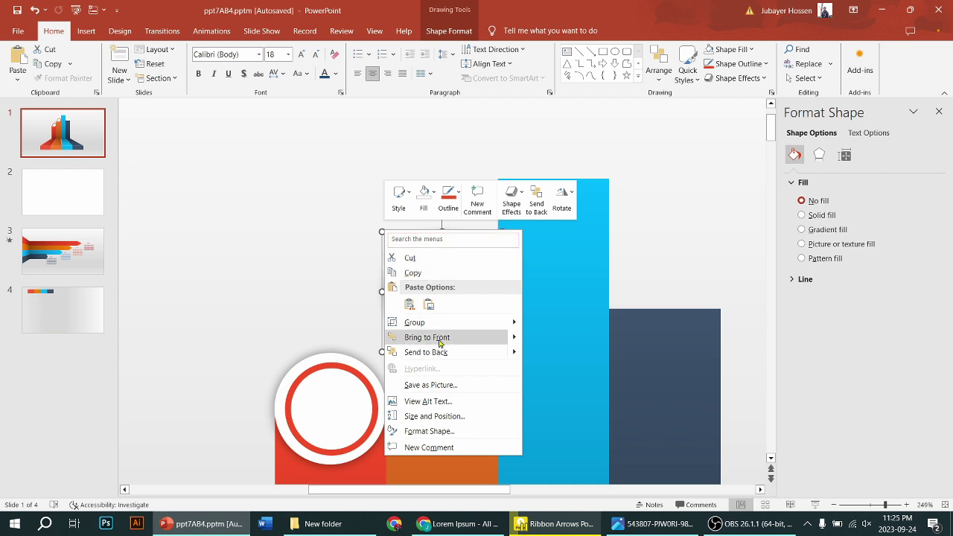
click(551, 354)
click(303, 270)
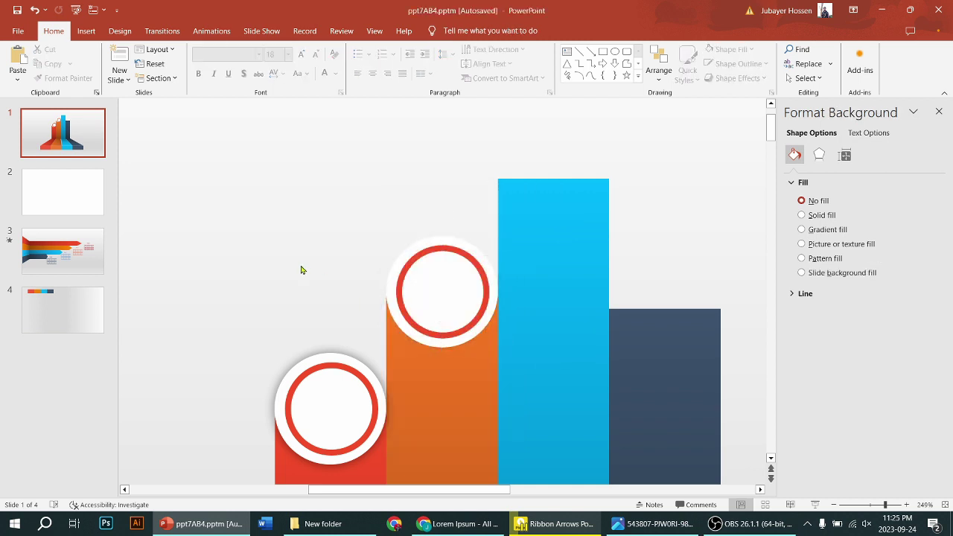
Step: Change the ring's outline to orange and regroup it with the white circle
click(410, 257)
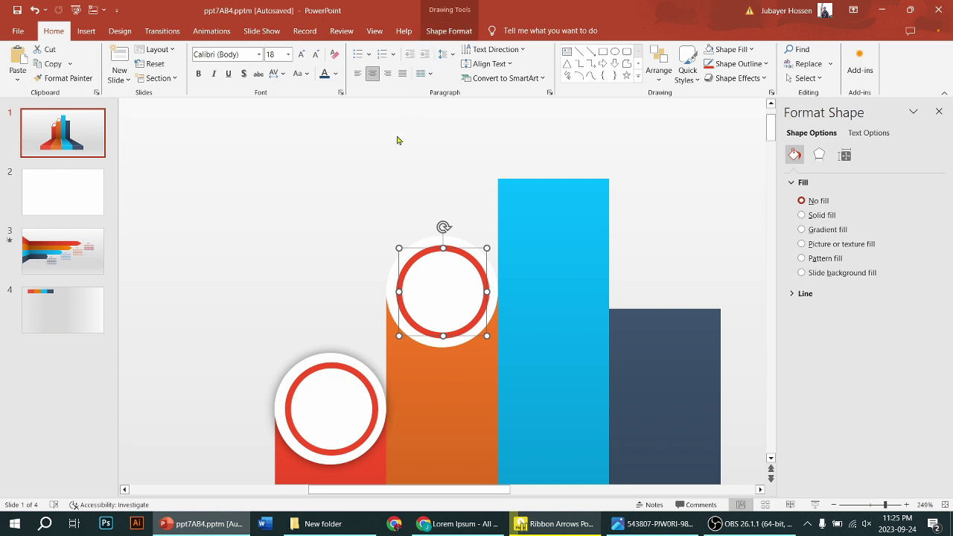
click(448, 30)
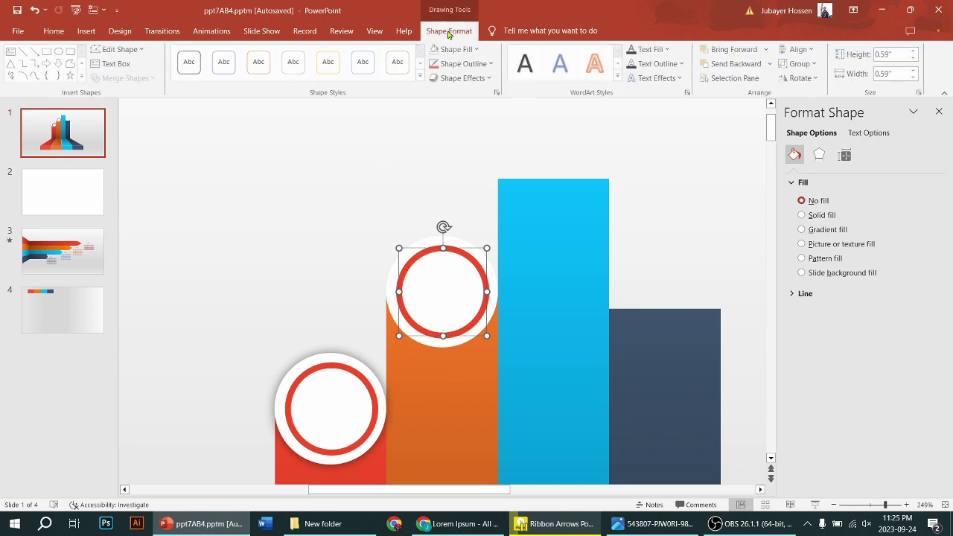
click(482, 65)
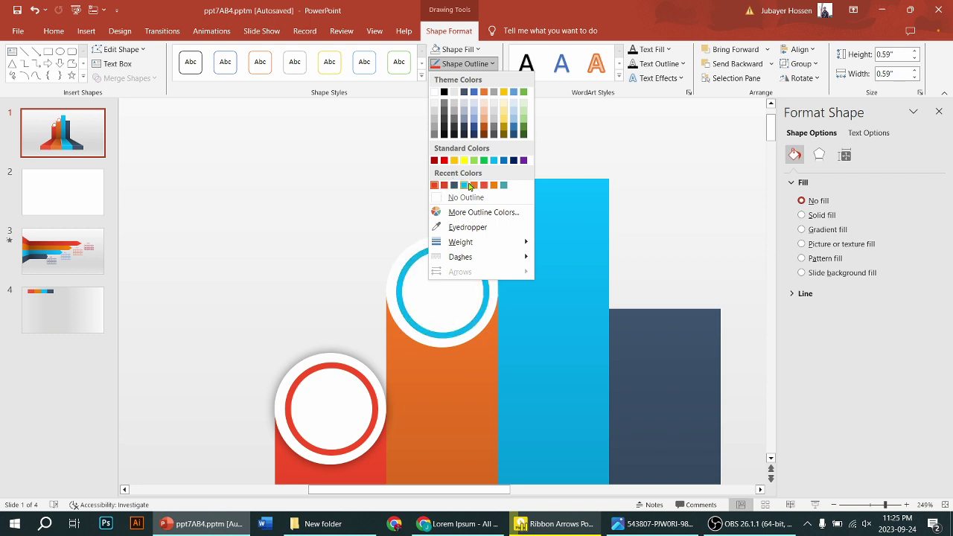
click(474, 185)
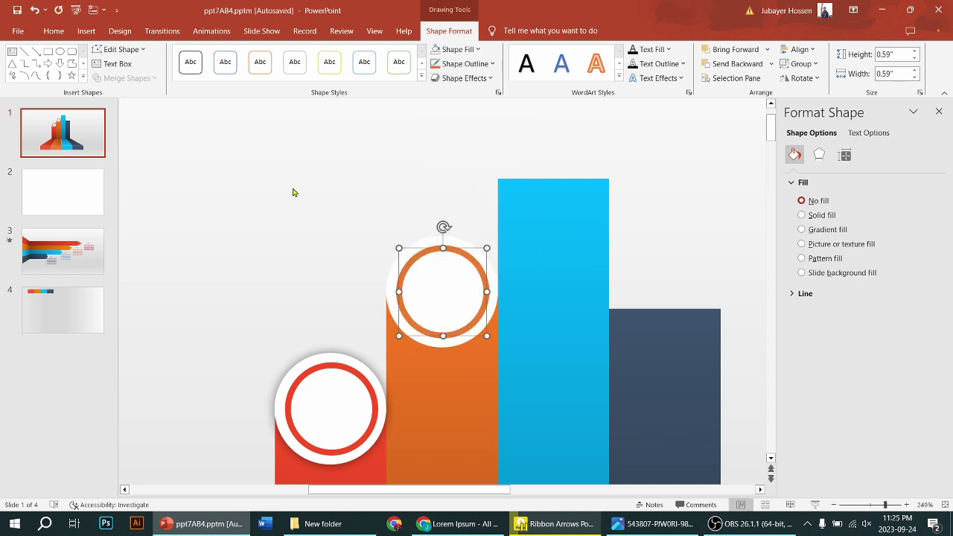
click(293, 192)
click(407, 268)
shift+click(391, 282)
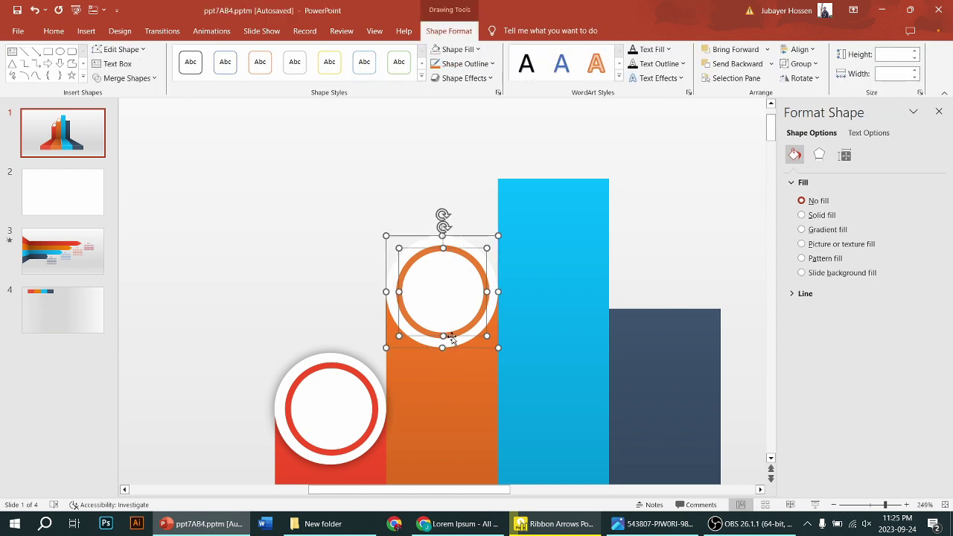
key(ctrl+g)
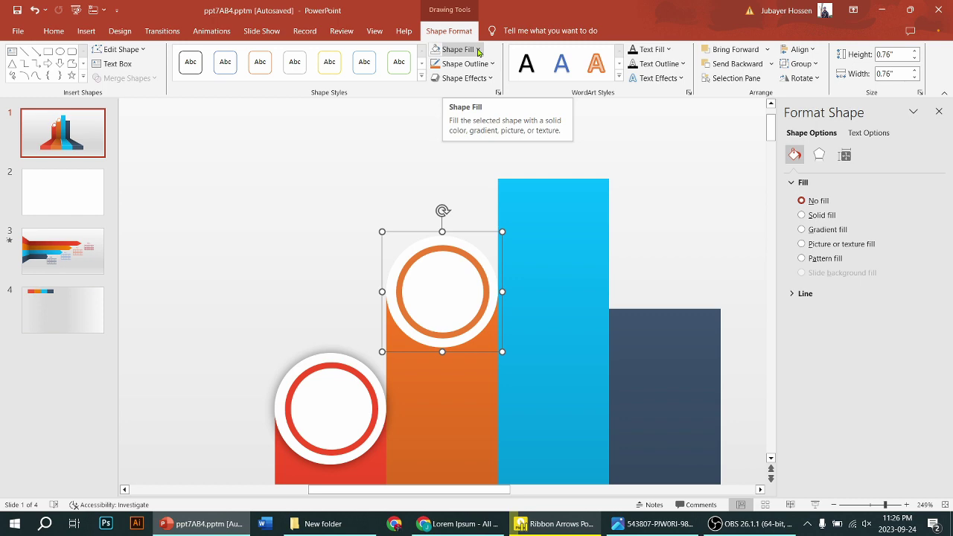
Step: Ungroup the orange-ringed circle and copy the pair onto the tops of the blue and dark bars
key(ctrl+shift+g)
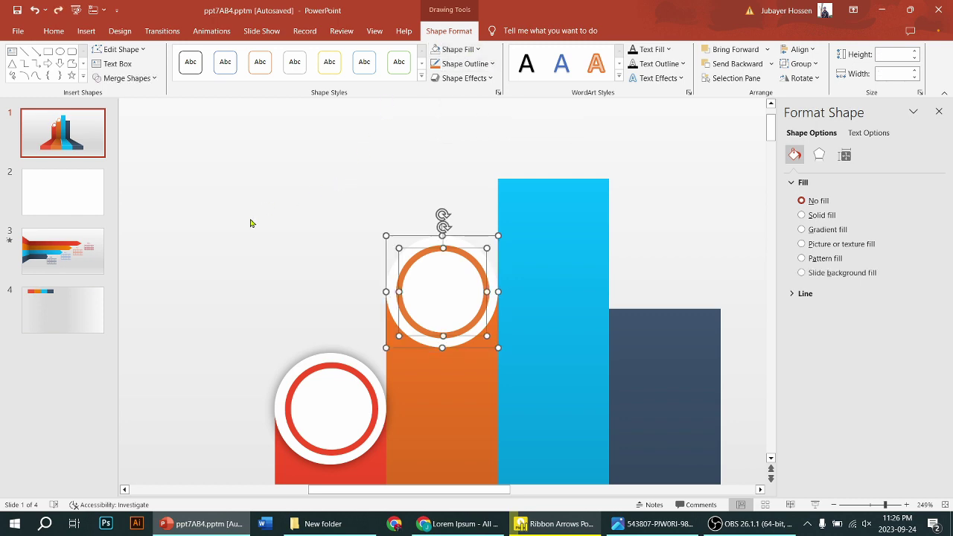
key(Escape)
click(389, 291)
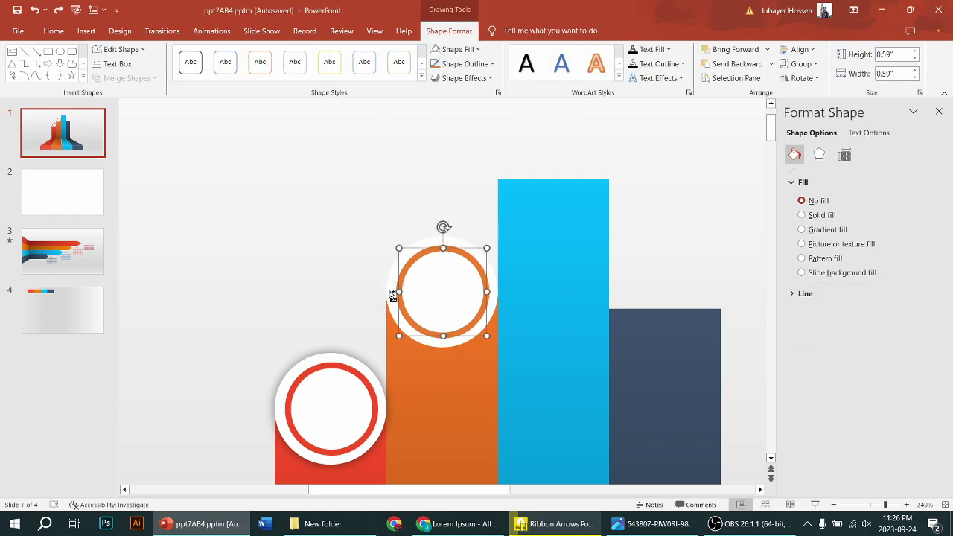
shift+click(393, 295)
mouse_move(423, 332)
mouse_down()
mouse_move(525, 264)
mouse_move(534, 221)
mouse_move(548, 255)
mouse_move(519, 294)
mouse_move(626, 298)
mouse_up()
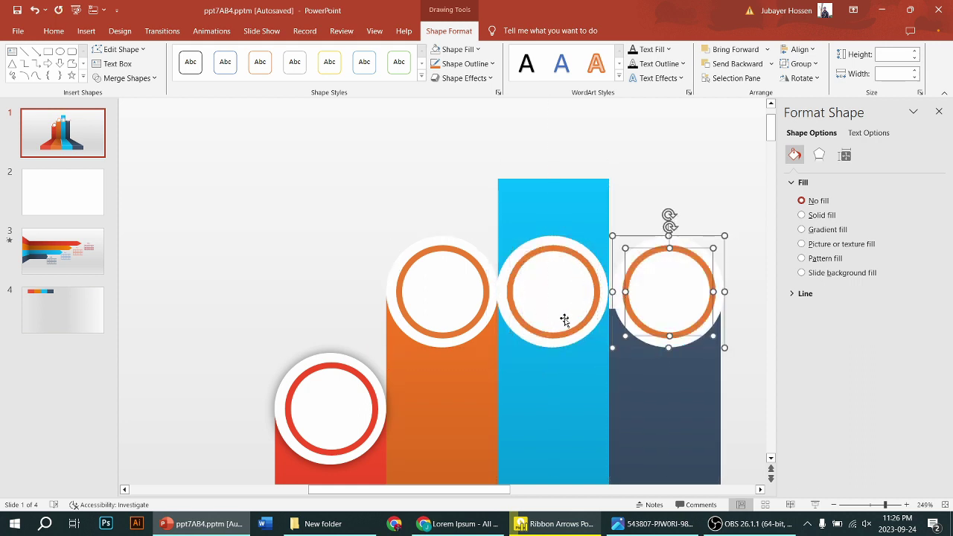
drag(558, 332, 543, 236)
shift+click(552, 346)
key(ctrl+z)
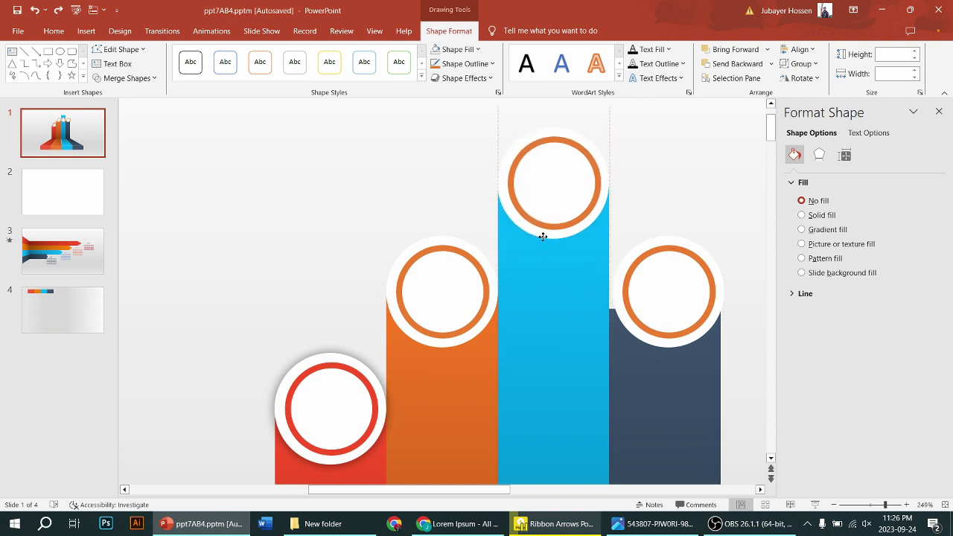
click(474, 241)
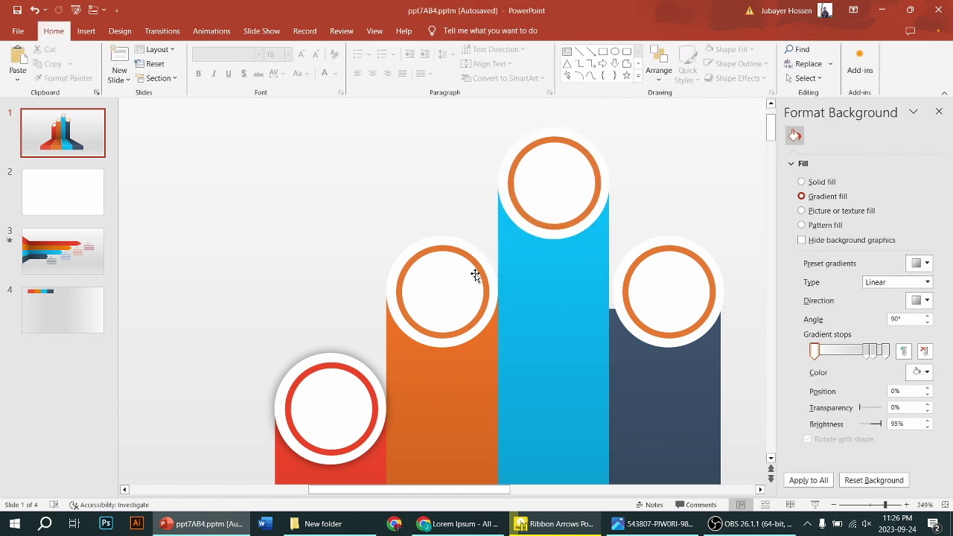
Step: Give the orange bar's white circle an outer shadow
click(475, 276)
click(406, 313)
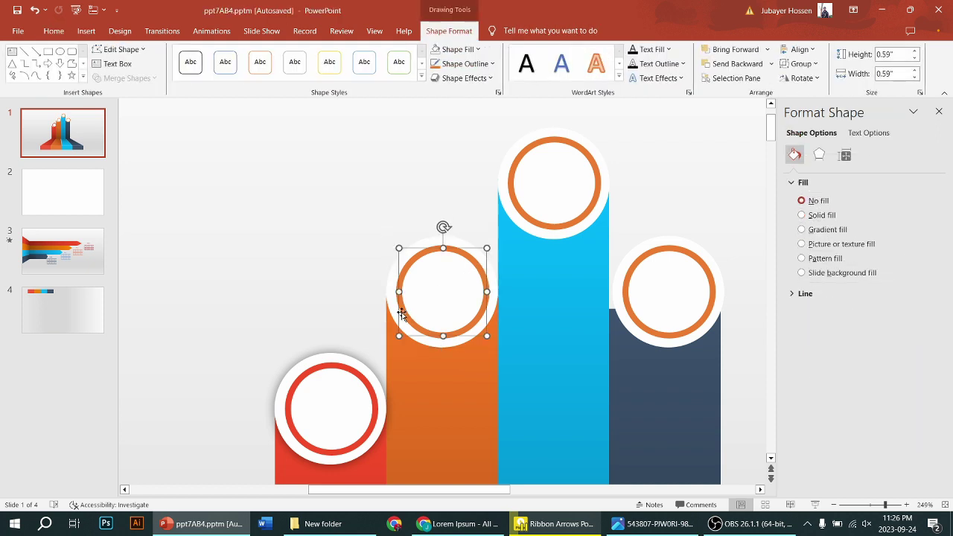
shift+click(391, 295)
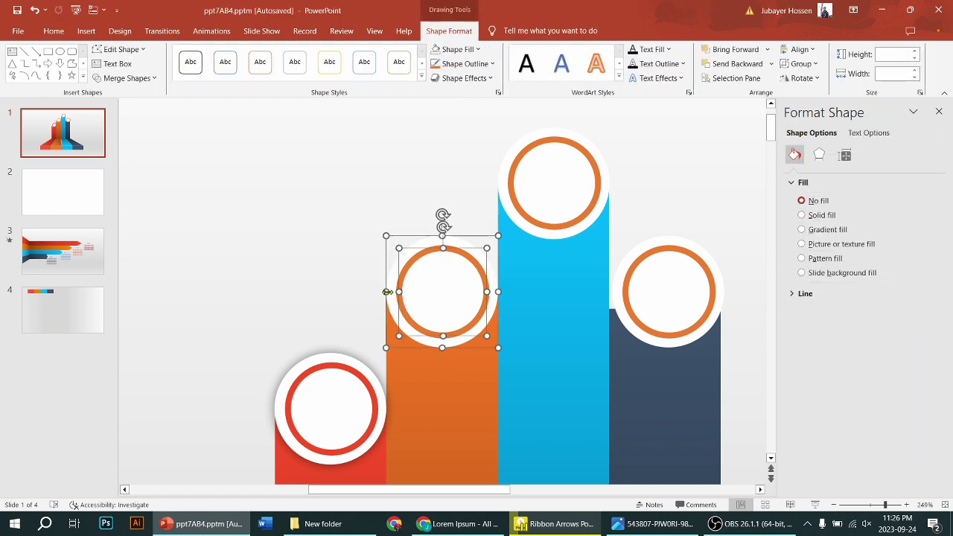
shift+click(410, 326)
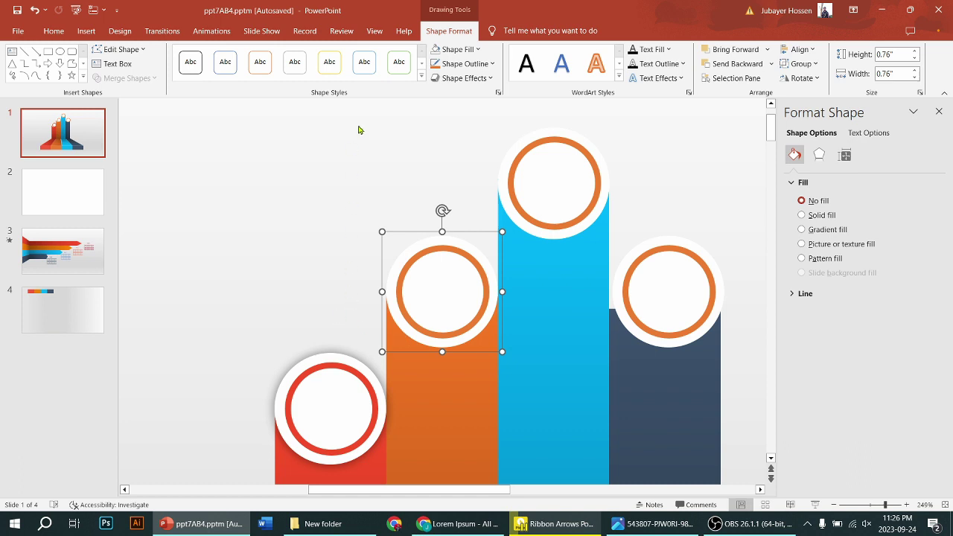
click(478, 49)
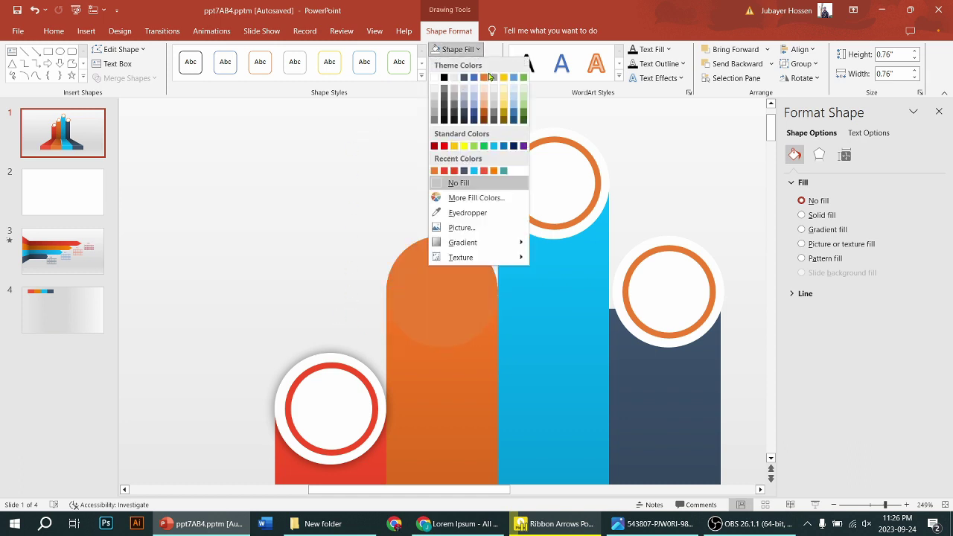
click(500, 57)
click(487, 78)
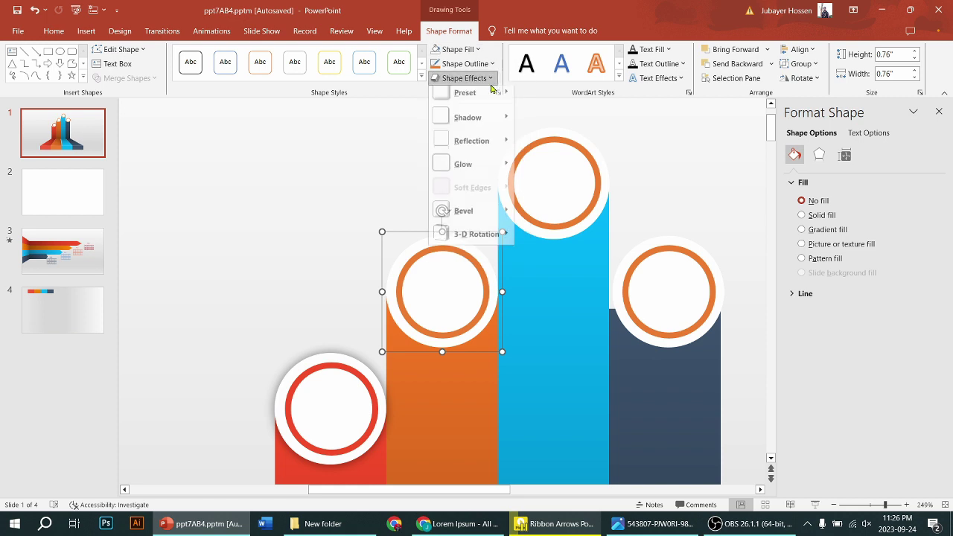
mouse_move(467, 123)
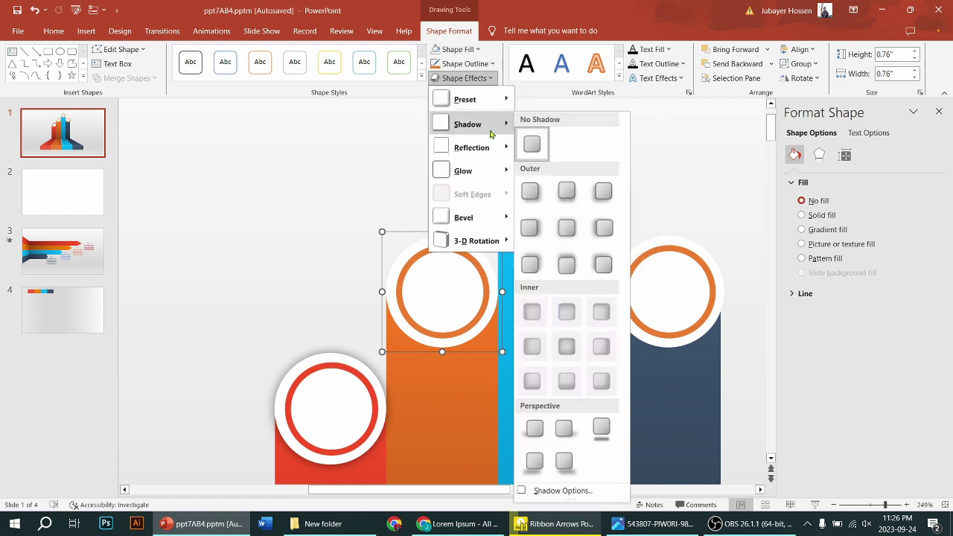
click(562, 233)
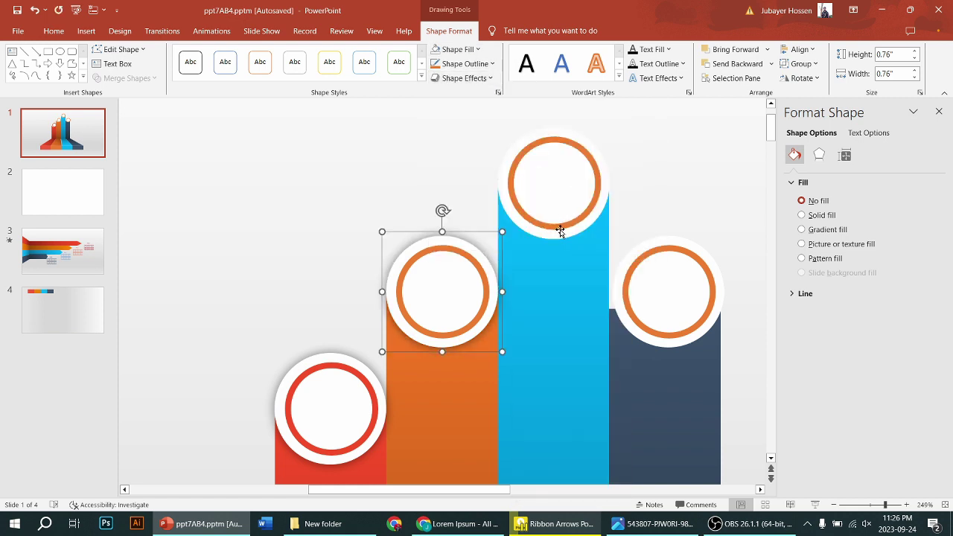
click(261, 140)
Step: Outline the blue bar's ring in light blue, group it with its white circle, and add an outer shadow
click(526, 224)
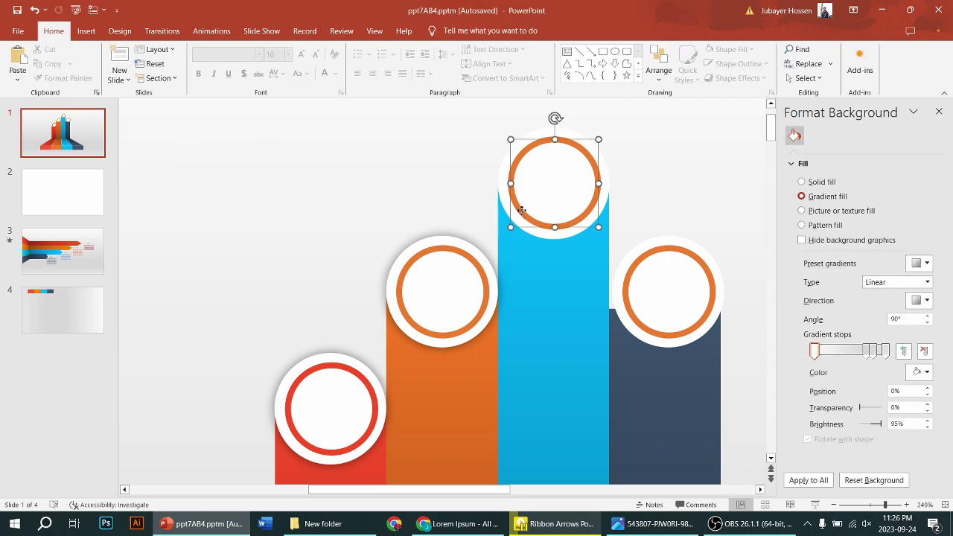
click(489, 66)
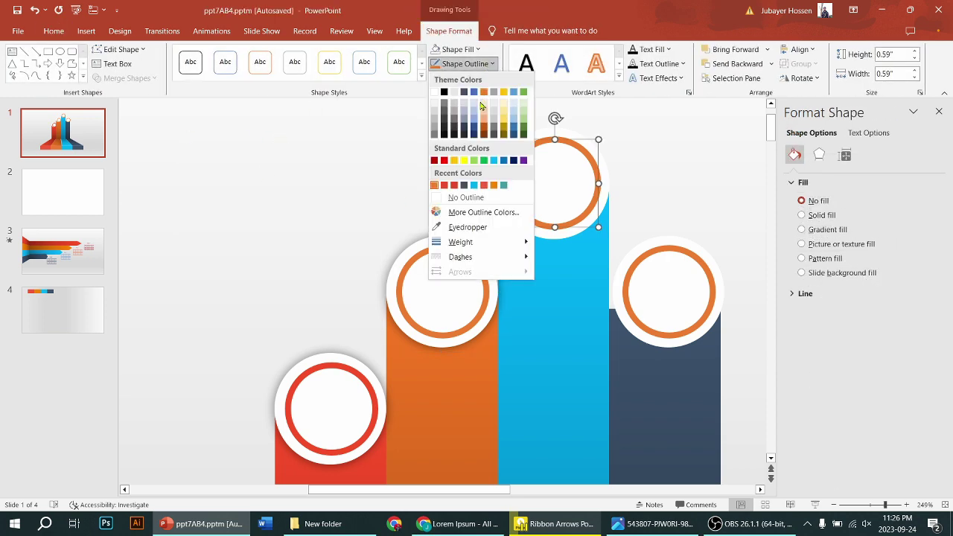
click(492, 161)
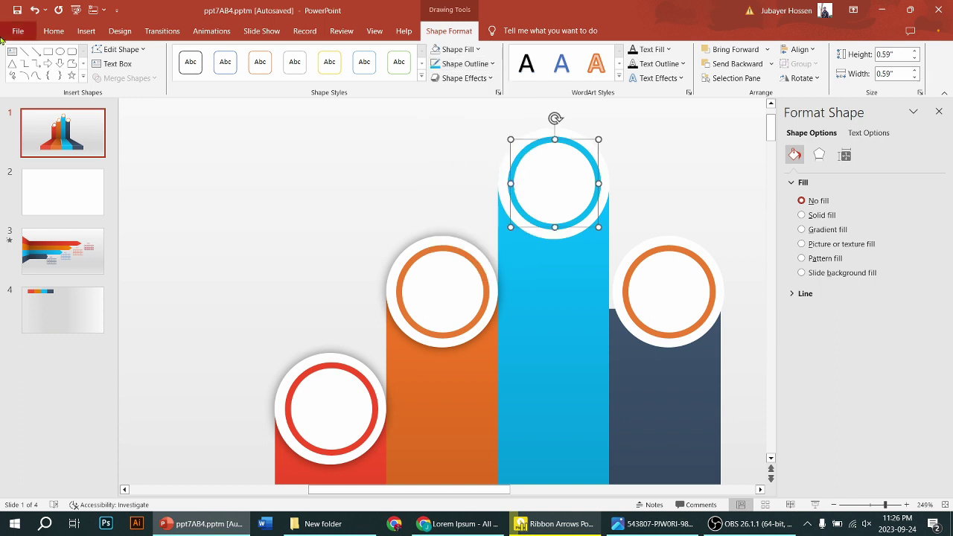
shift+click(505, 173)
key(ctrl+g)
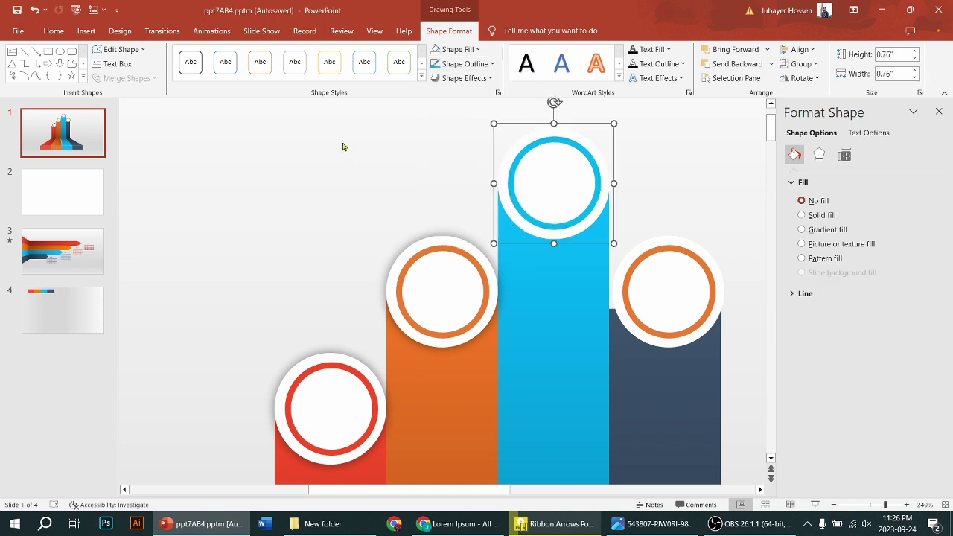
click(464, 78)
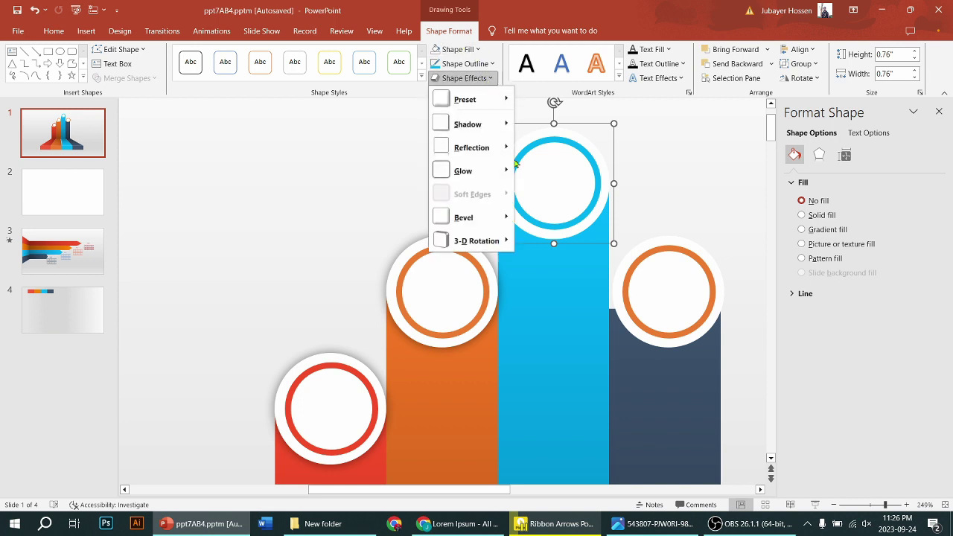
mouse_move(469, 124)
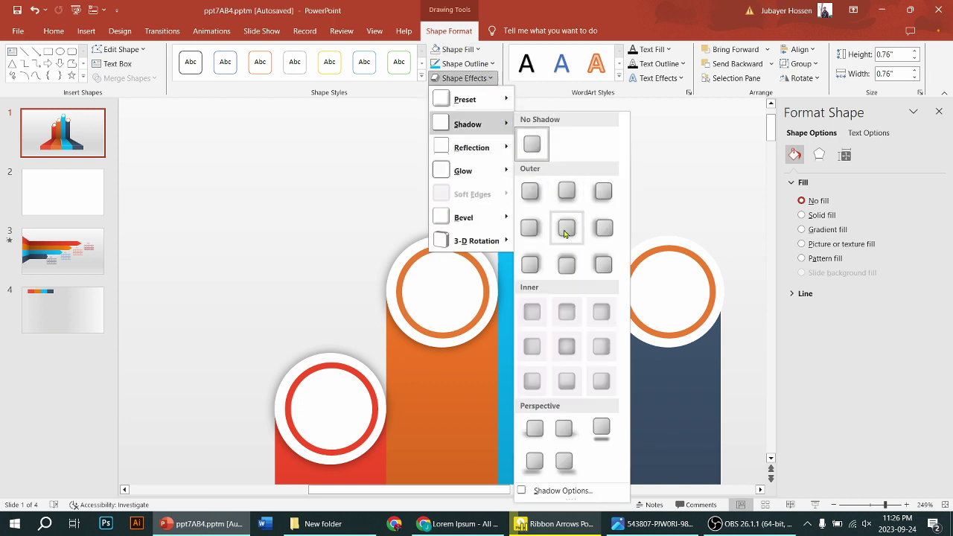
click(566, 222)
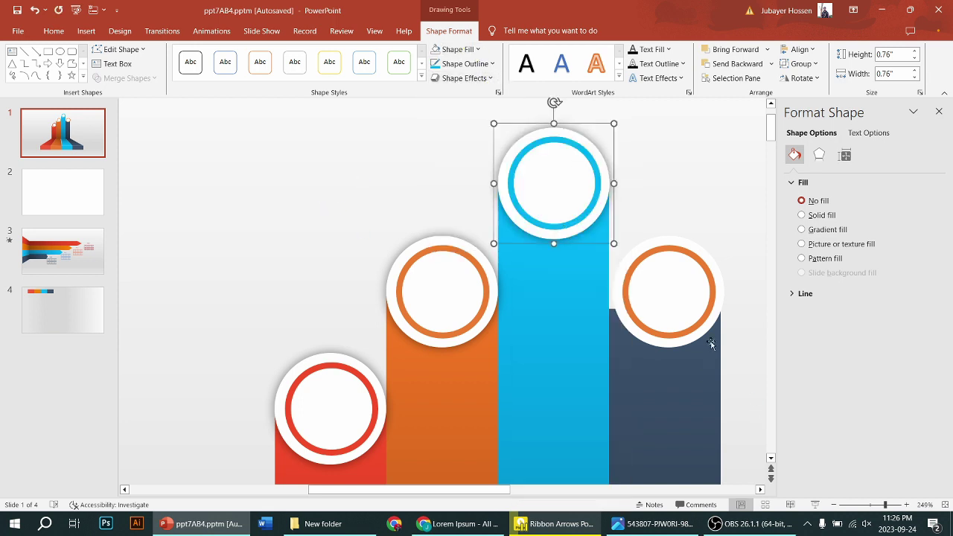
click(710, 204)
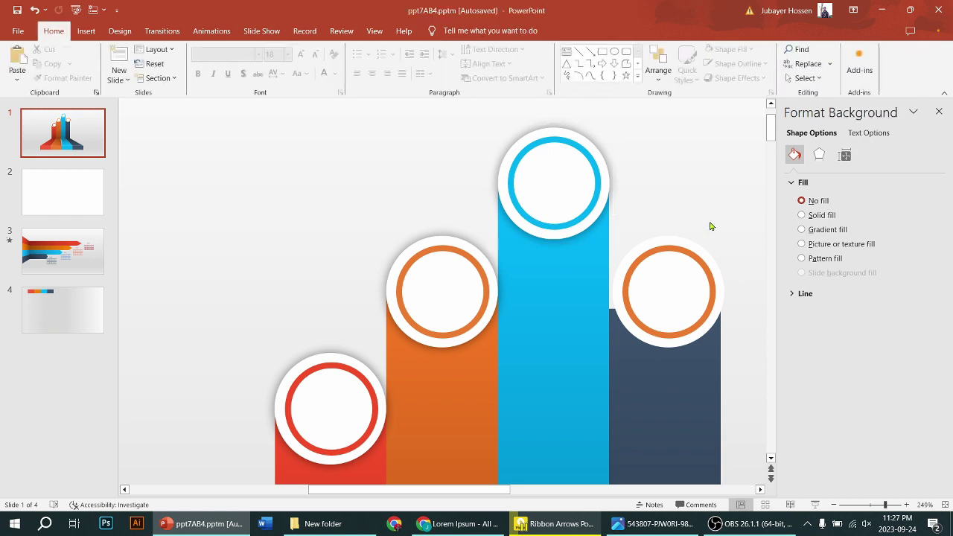
Step: Outline the dark ring in slate, group it with its circle, add an outer shadow, and nudge it lower
click(711, 280)
click(475, 65)
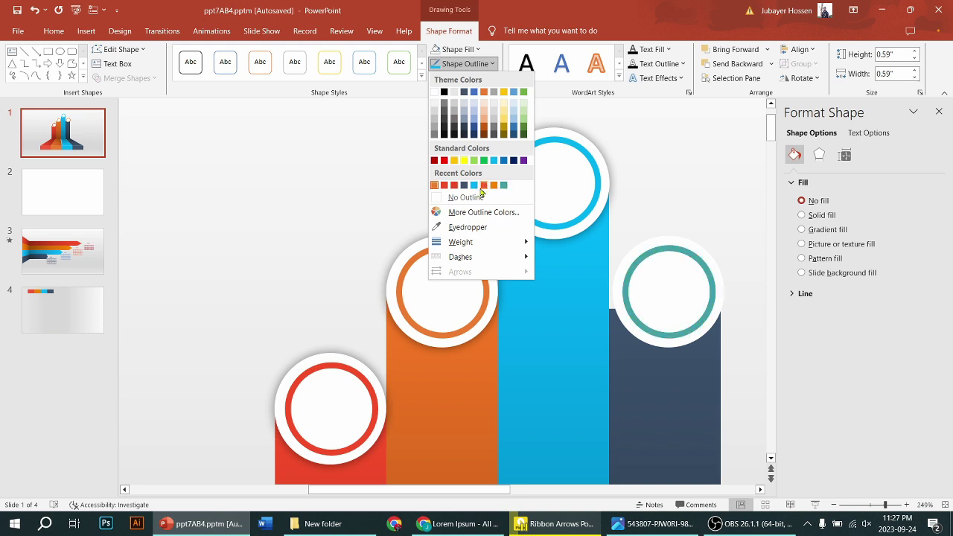
click(464, 184)
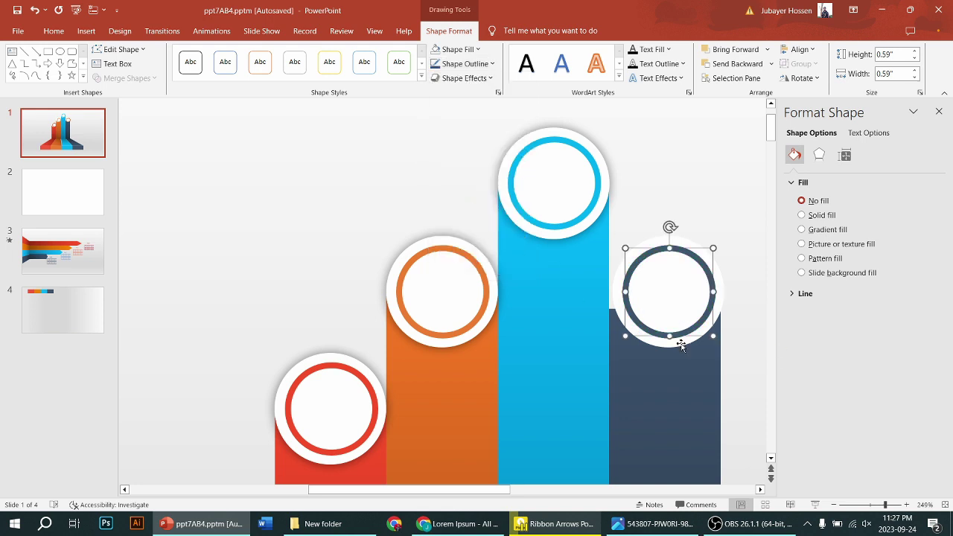
shift+click(681, 344)
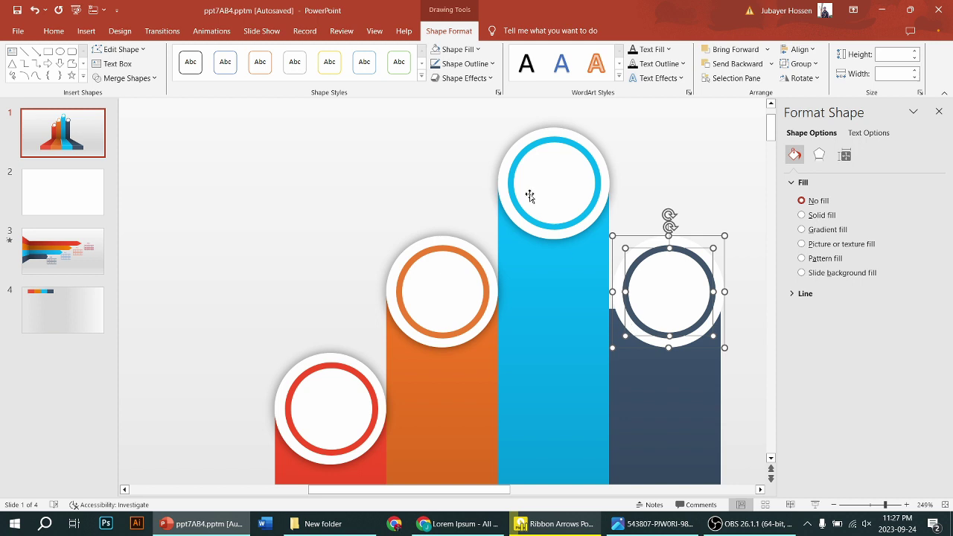
key(ctrl+g)
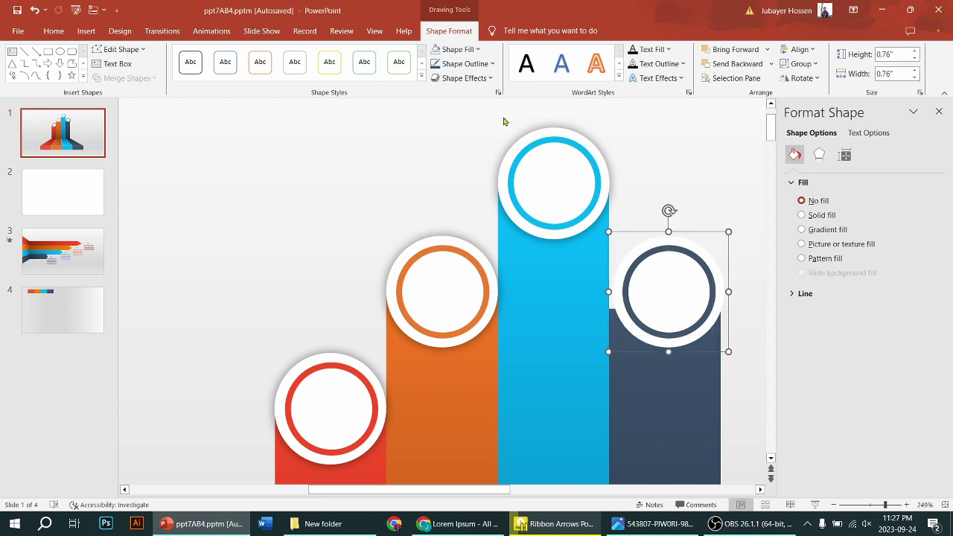
click(489, 80)
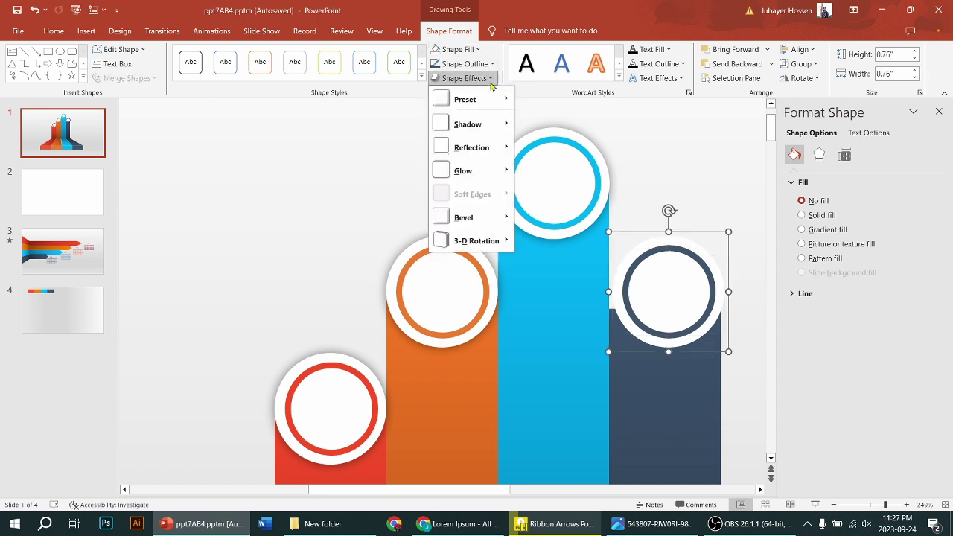
mouse_move(469, 124)
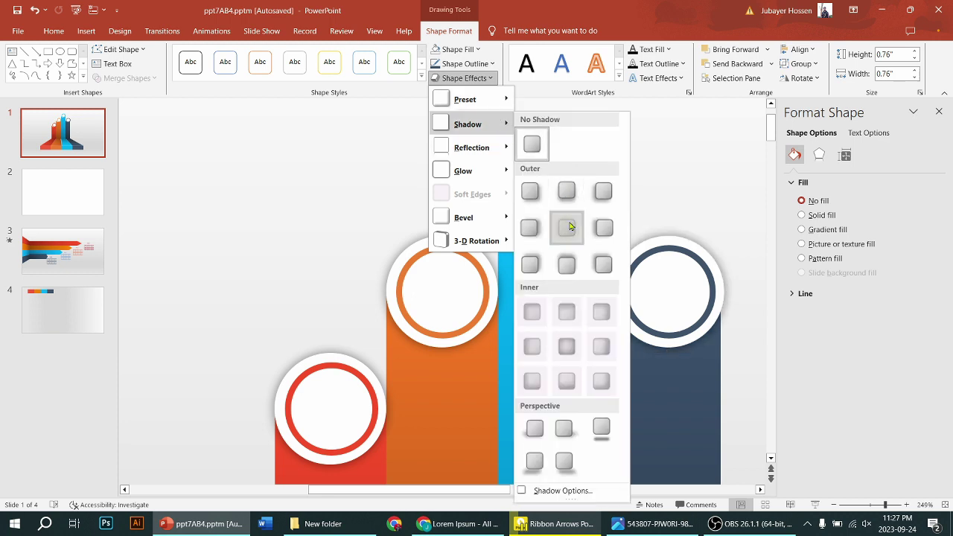
click(569, 227)
drag(673, 315, 666, 315)
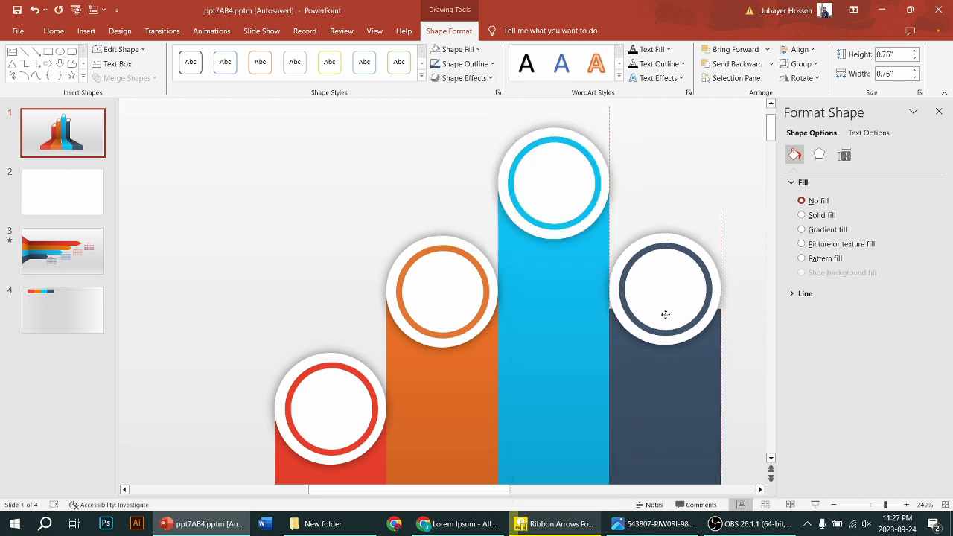
drag(666, 314, 665, 324)
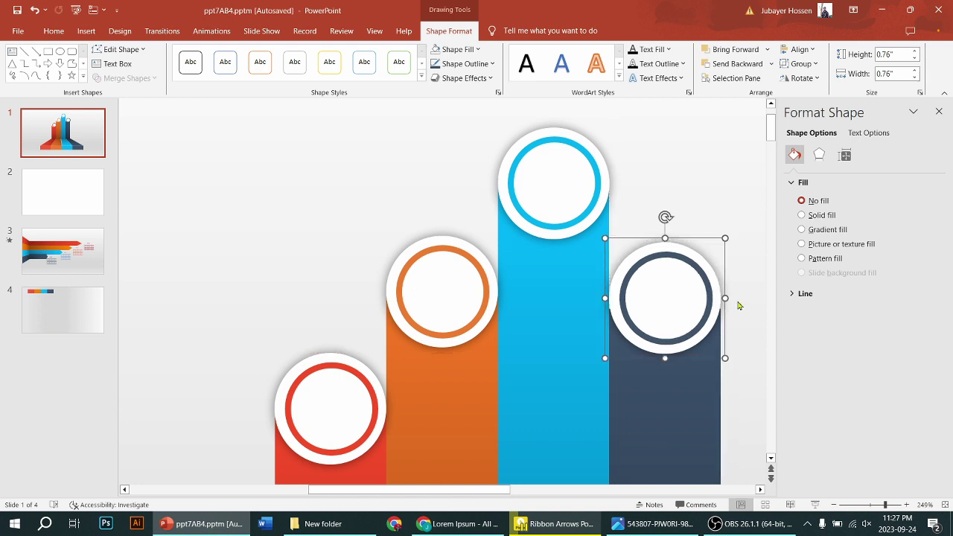
click(762, 298)
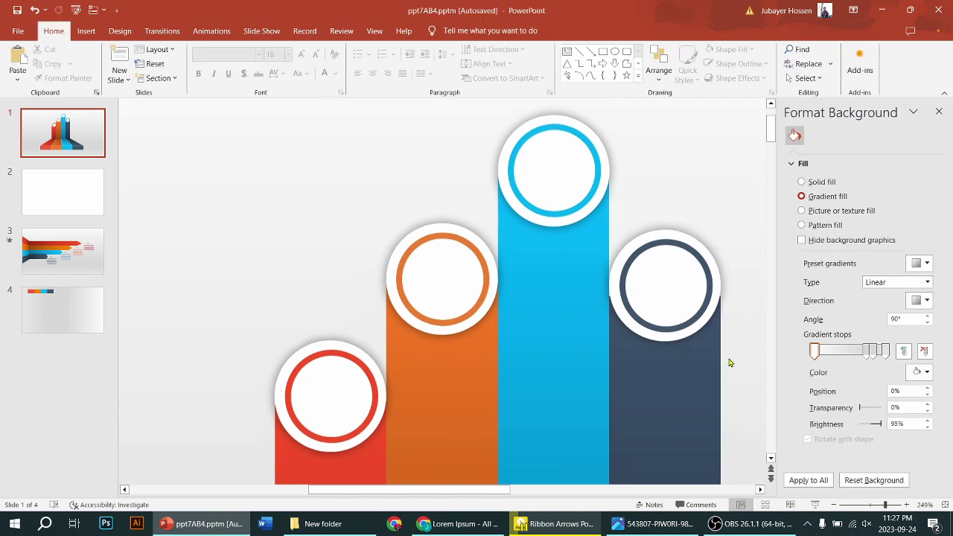
Step: Add a text box with '1' in the red circle, enlarged, bold and coloured red
scroll(729, 356, down, 1)
scroll(687, 325, down, 1)
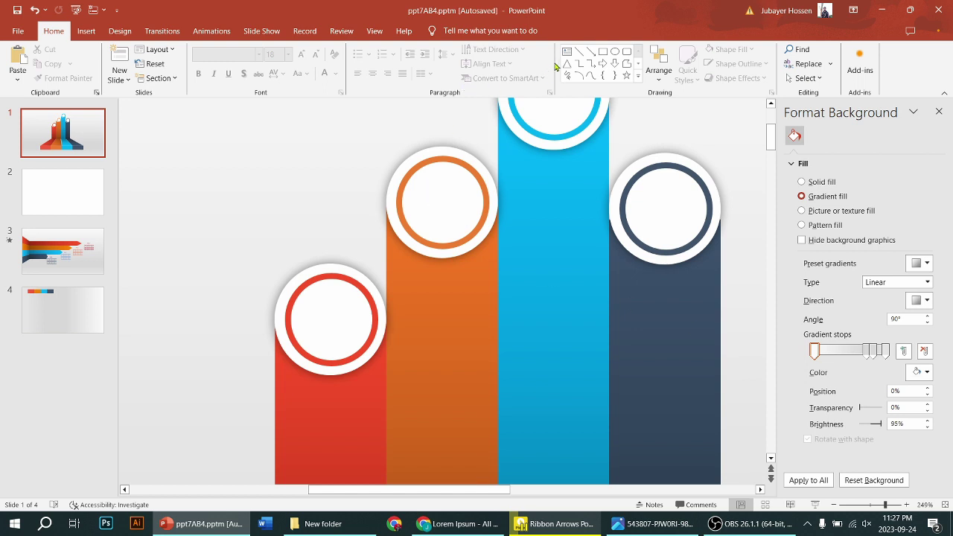
click(566, 50)
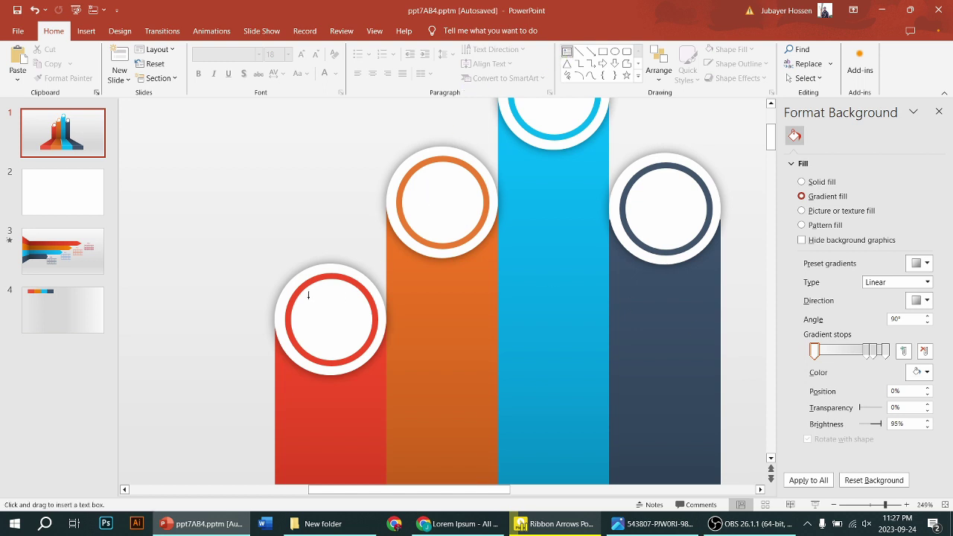
drag(306, 298, 356, 349)
text(1)
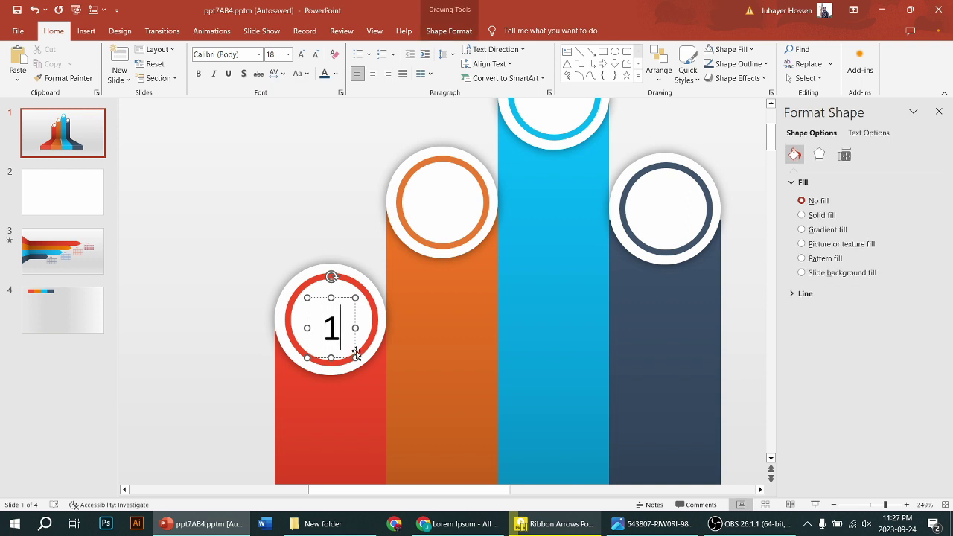
double_click(335, 329)
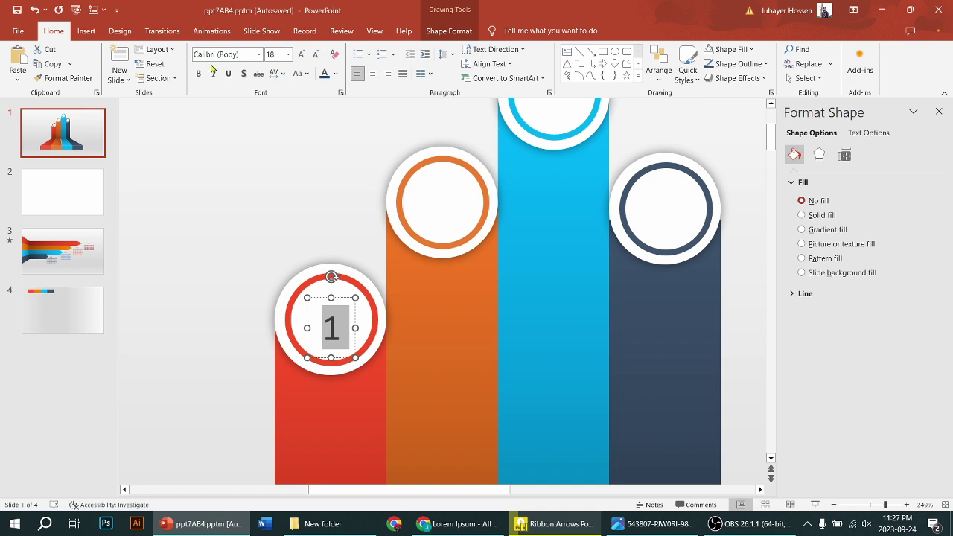
click(303, 54)
click(198, 76)
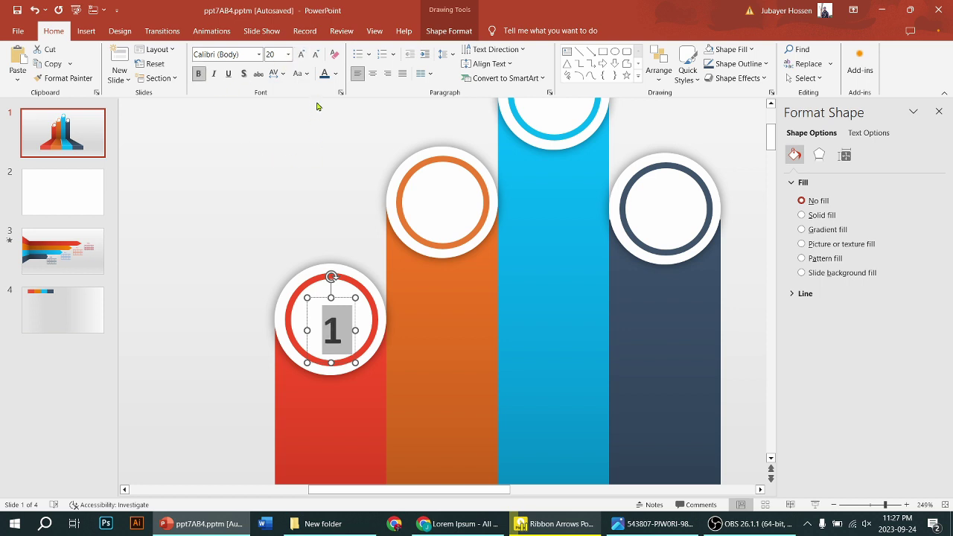
click(335, 74)
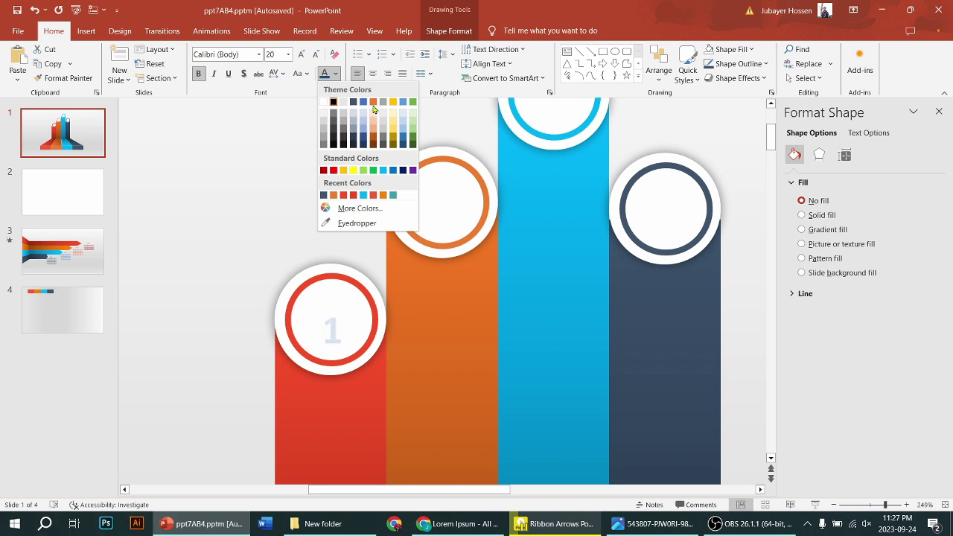
click(345, 195)
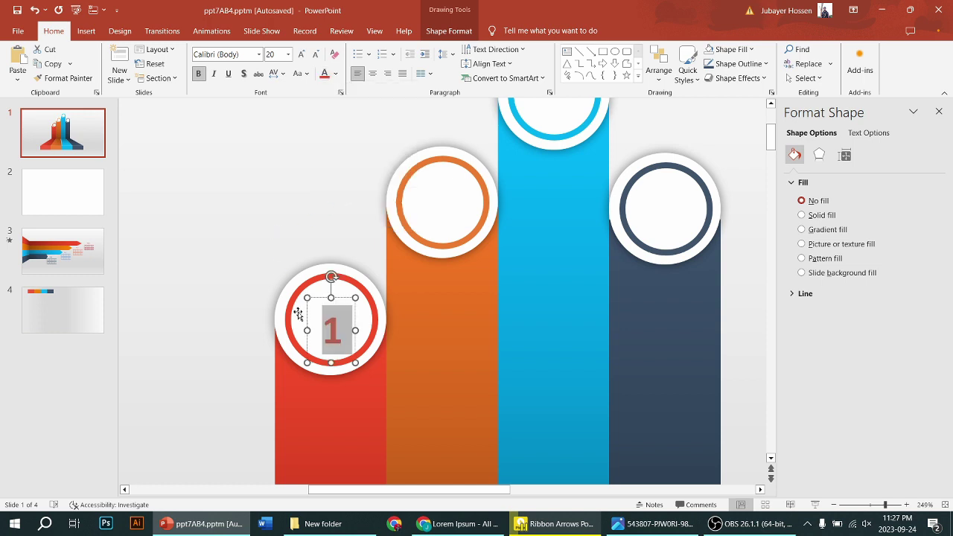
key(Escape)
key(Escape)
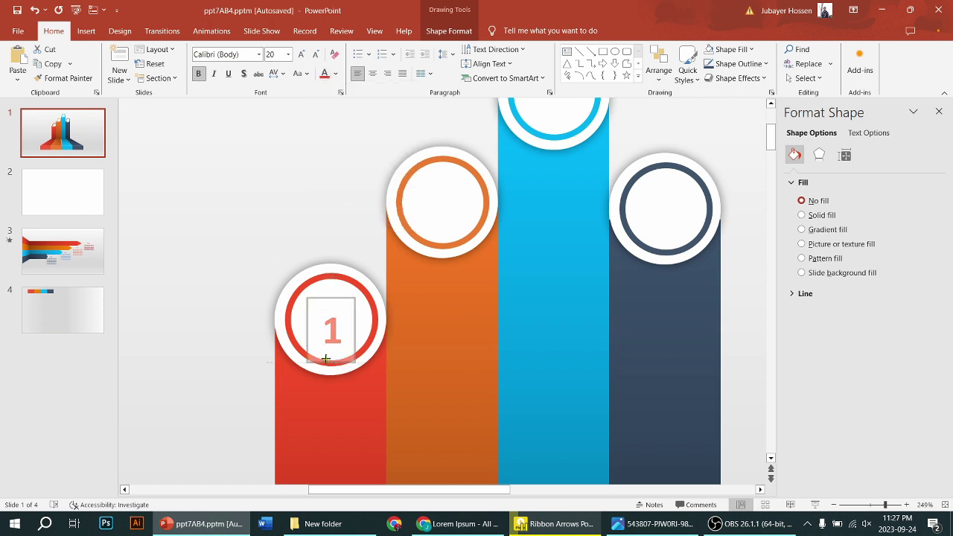
Step: Centre the 1 in the red circle and copy it into the orange circle
click(342, 356)
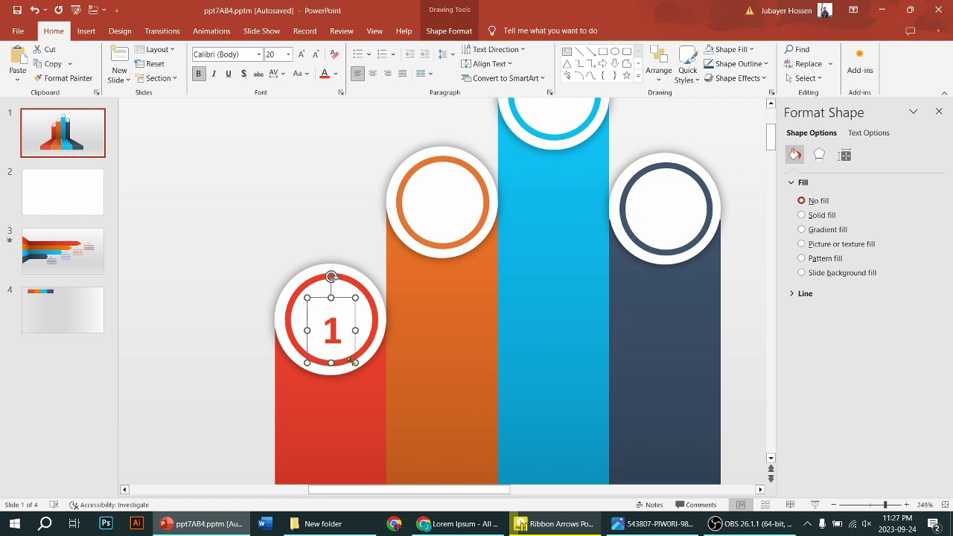
mouse_move(345, 365)
mouse_down()
mouse_move(344, 350)
mouse_move(328, 352)
mouse_up()
click(200, 314)
click(318, 320)
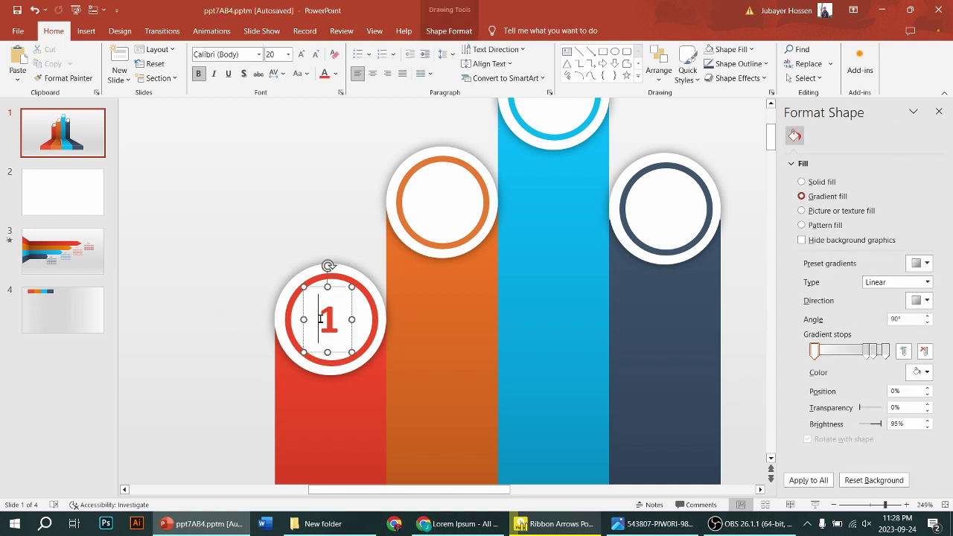
mouse_move(318, 353)
mouse_down()
mouse_move(433, 239)
mouse_move(437, 338)
mouse_move(430, 234)
mouse_up()
Step: Change the copied number in the orange circle to an orange 2
click(449, 209)
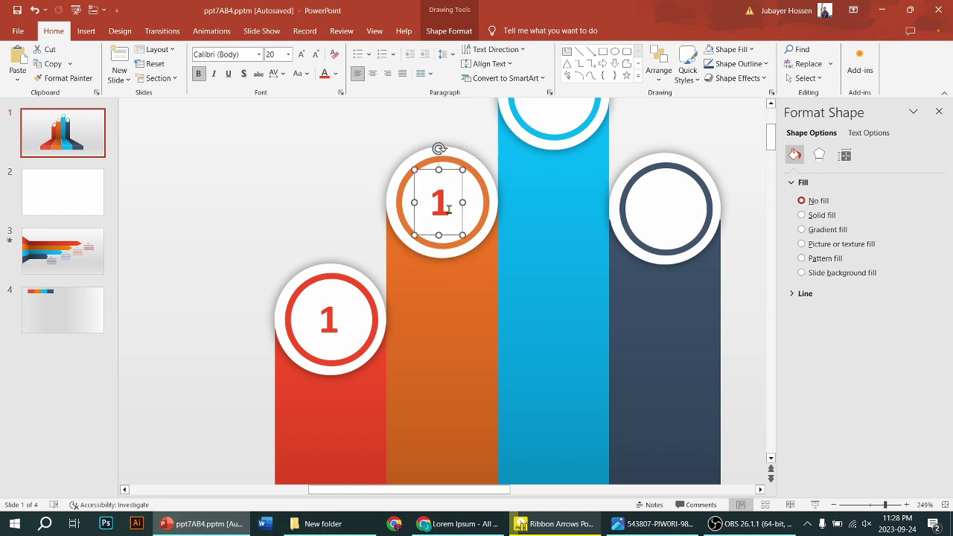
key(BackSpace)
text(2)
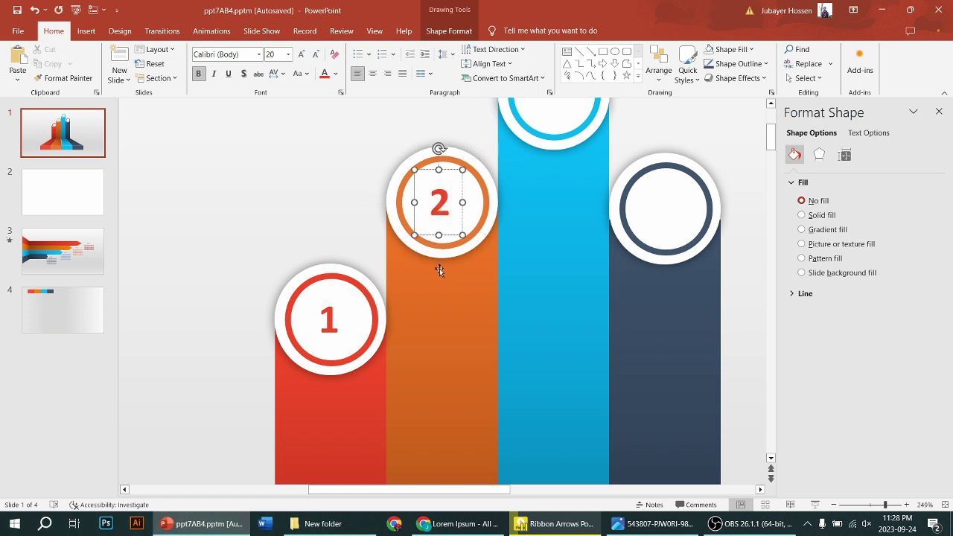
scroll(428, 244, up, 2)
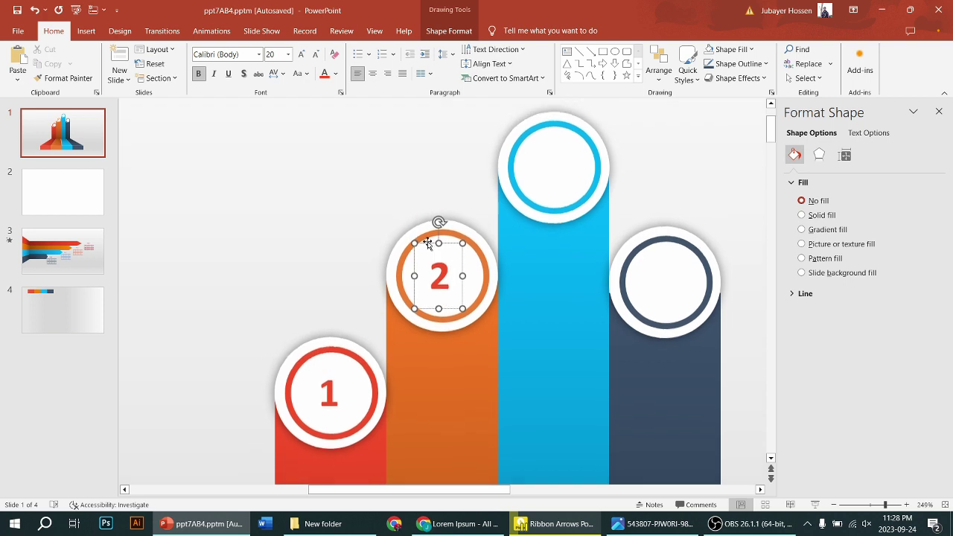
click(335, 74)
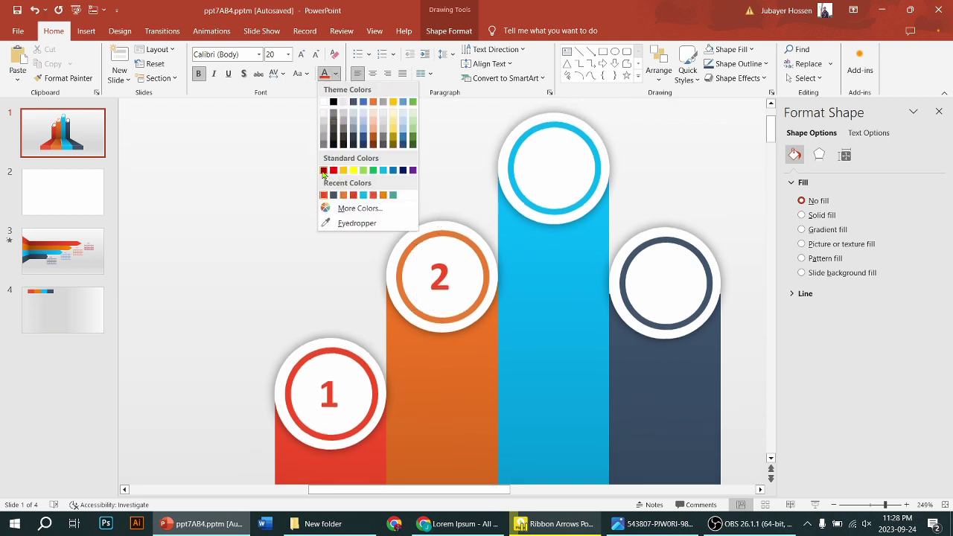
click(344, 195)
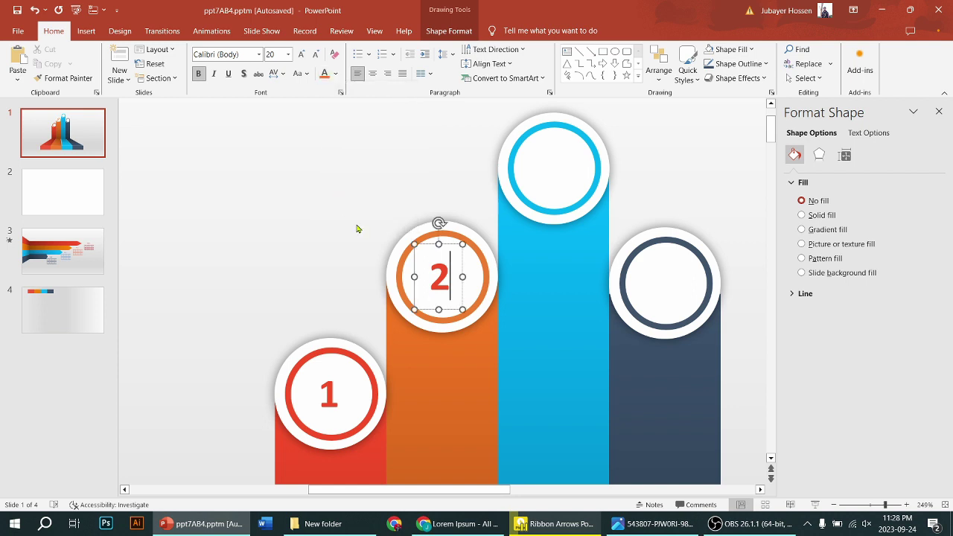
double_click(440, 278)
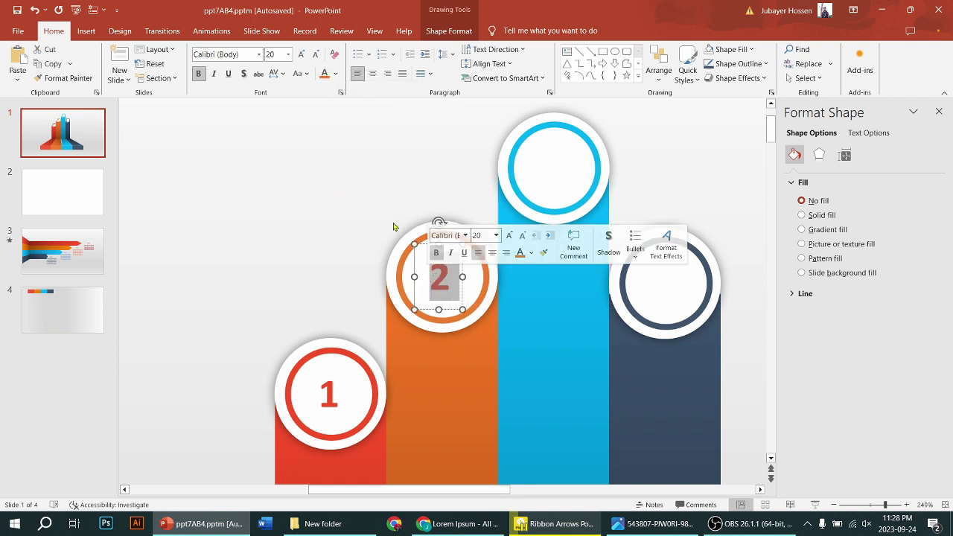
click(336, 72)
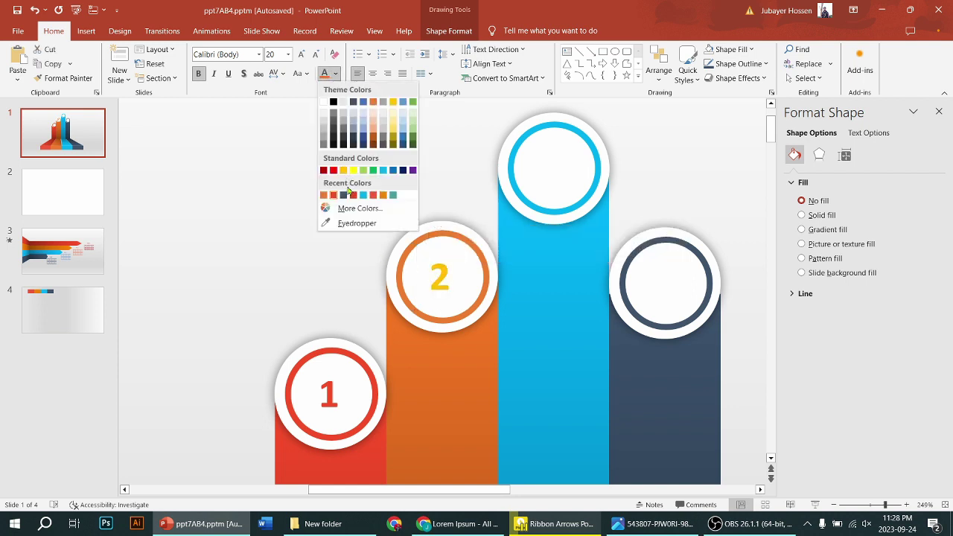
click(323, 195)
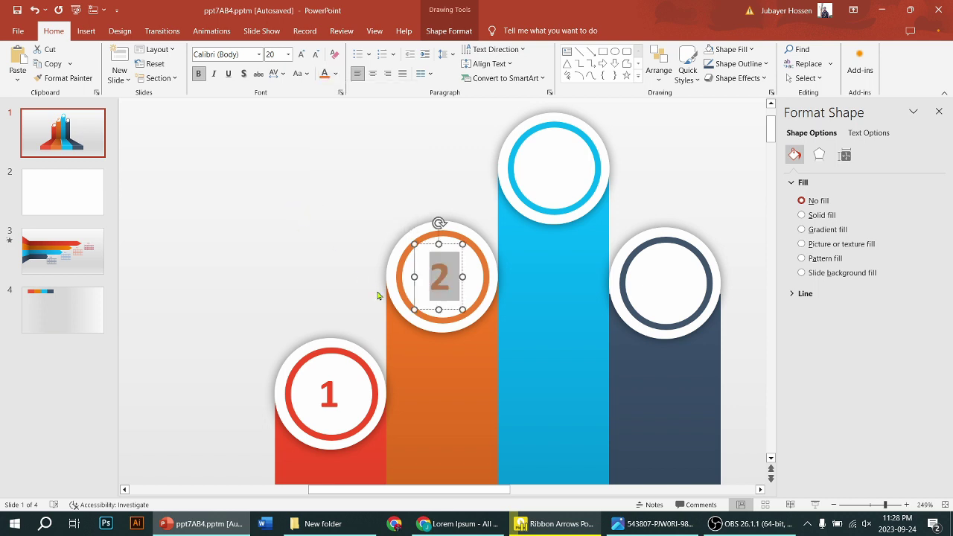
Step: Copy the 2 onto the blue circle and make it a blue 3
mouse_move(426, 309)
mouse_down()
mouse_move(544, 296)
mouse_move(562, 236)
mouse_move(555, 196)
mouse_move(541, 196)
mouse_up()
drag(541, 196, 541, 196)
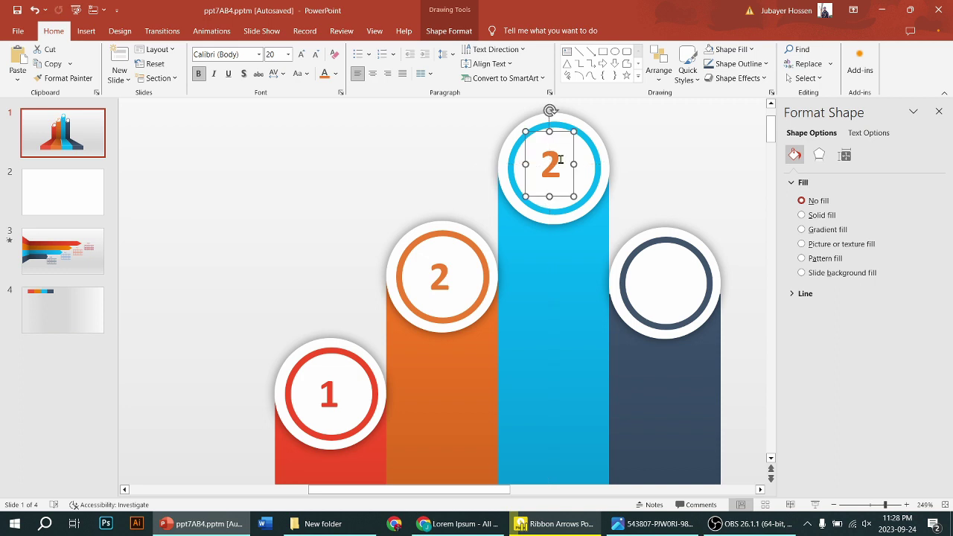
double_click(558, 159)
key(BackSpace)
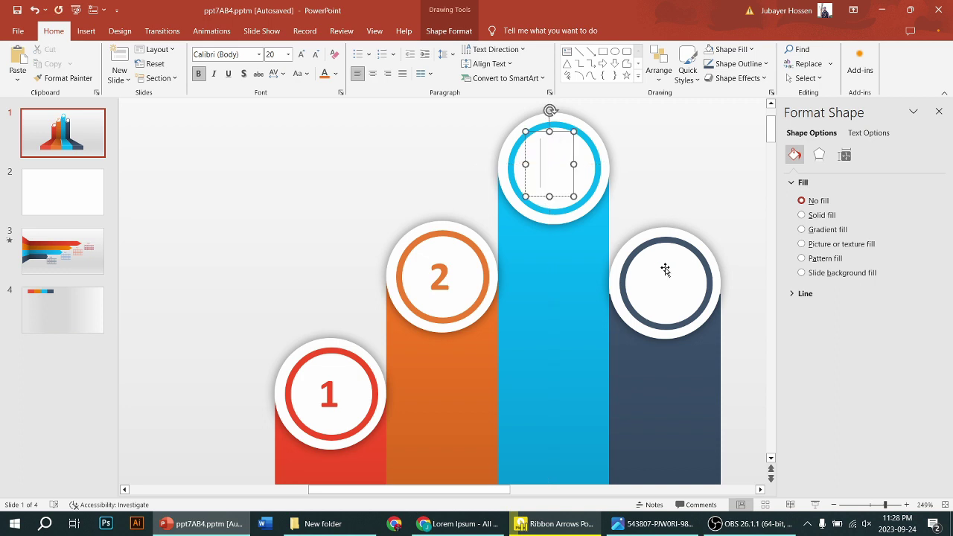
text(3)
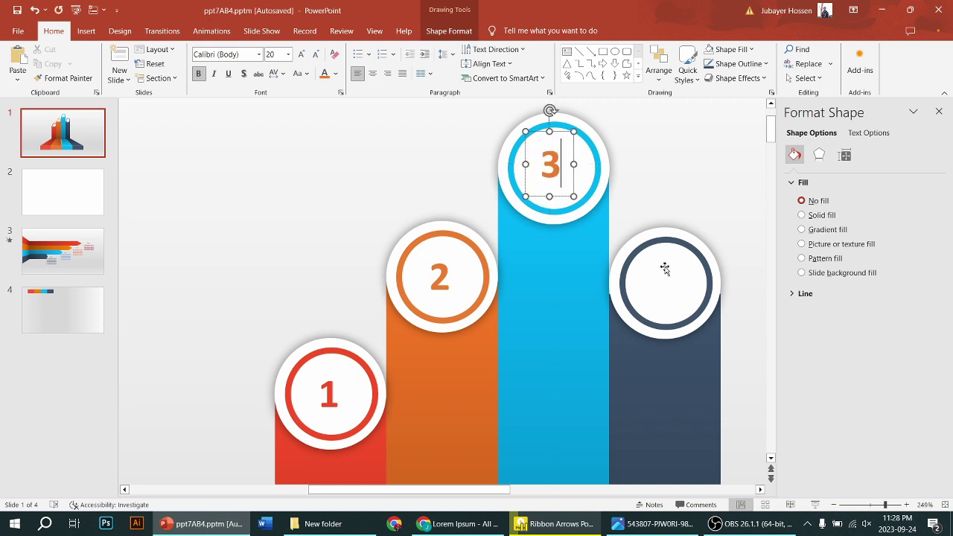
double_click(550, 160)
click(337, 74)
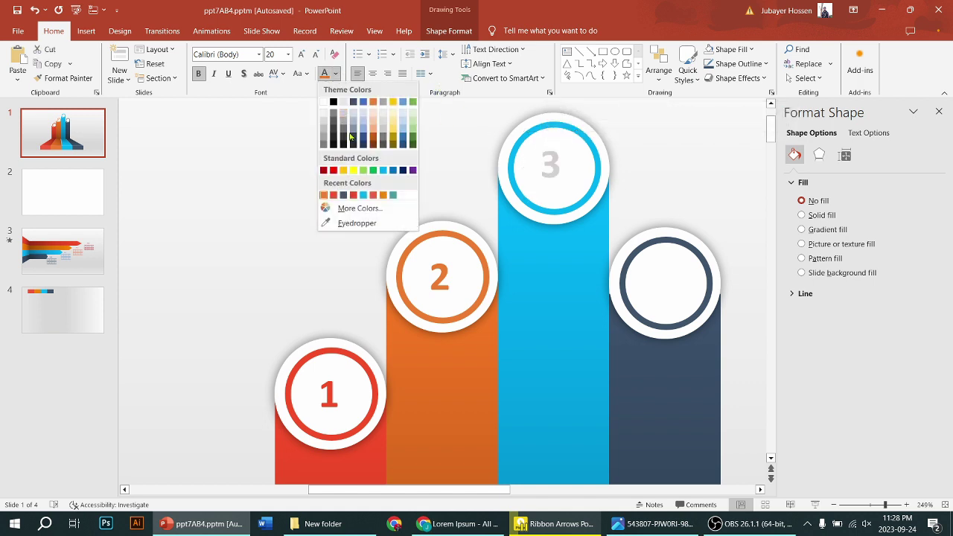
click(367, 198)
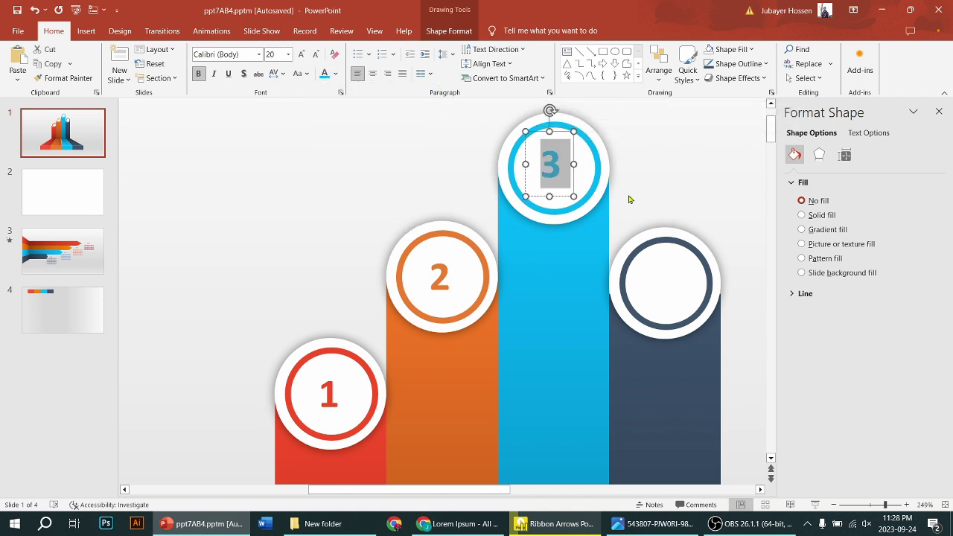
Step: Copy the 3 onto the dark circle and colour it dark blue-grey
mouse_move(554, 195)
mouse_down()
mouse_move(649, 290)
mouse_move(670, 326)
mouse_up()
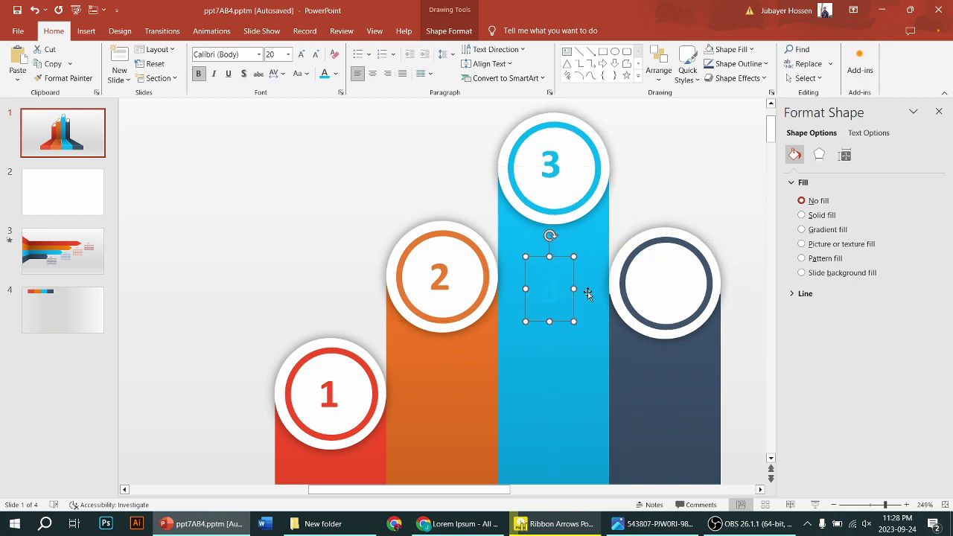
mouse_move(540, 322)
mouse_down()
mouse_move(654, 314)
mouse_move(637, 256)
mouse_up()
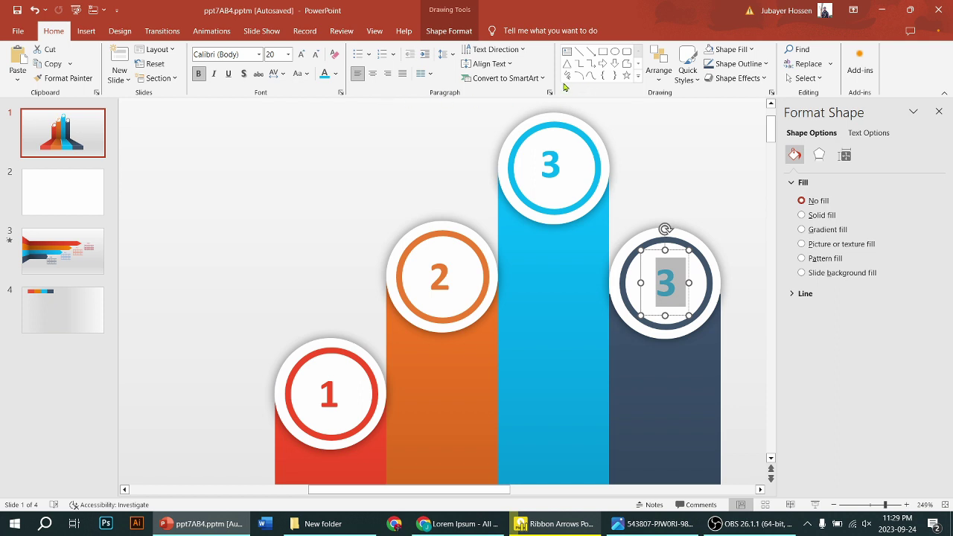
click(335, 74)
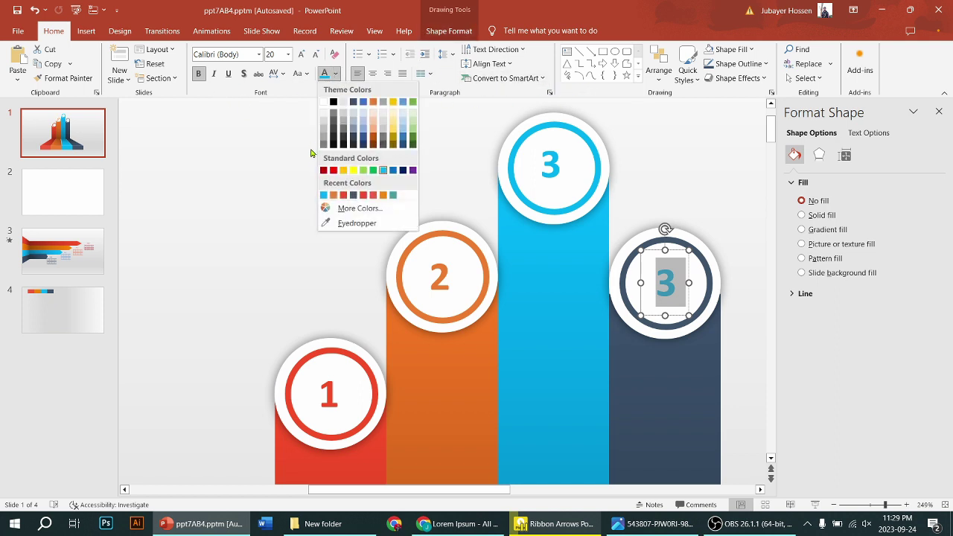
click(353, 195)
click(262, 237)
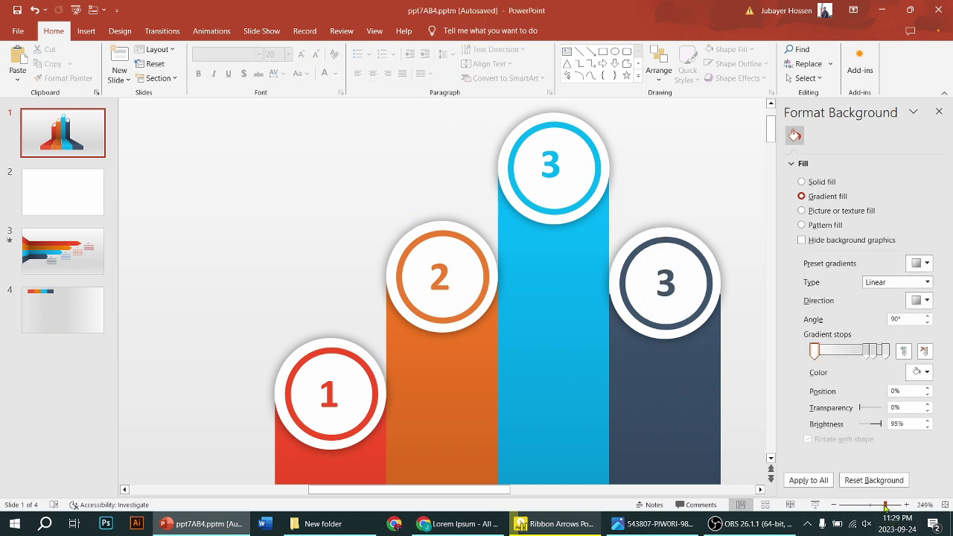
Step: Zoom back out to 100% to show the whole slide and pick the Text Box tool
drag(886, 507, 869, 506)
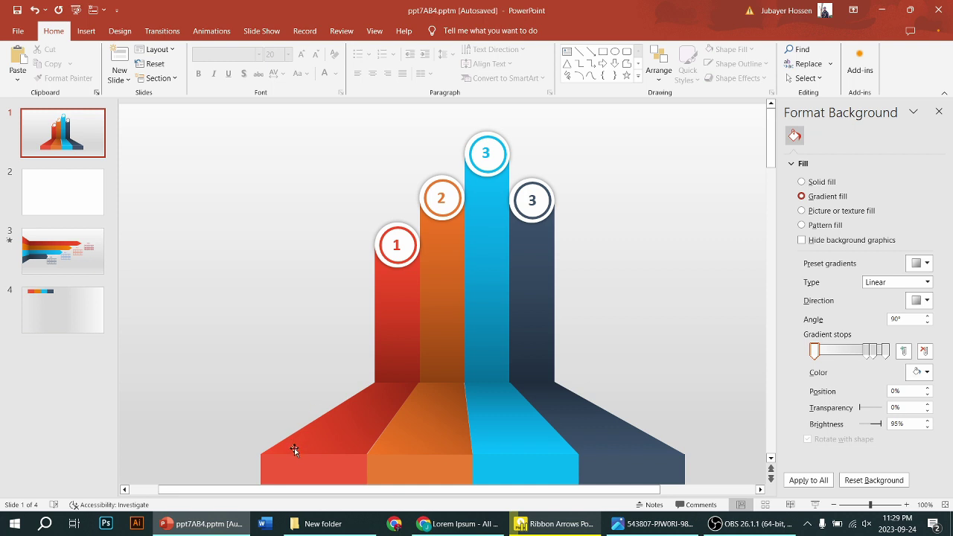
click(566, 51)
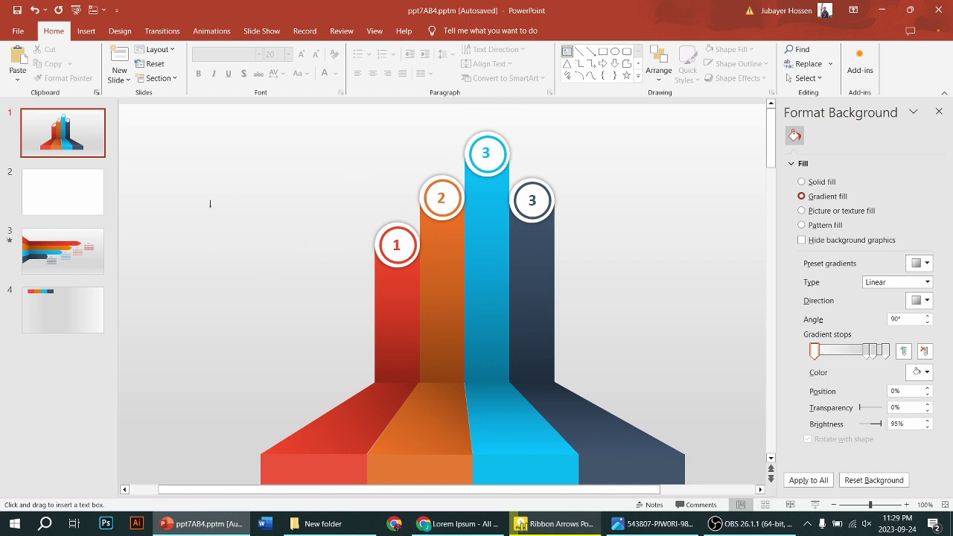
Step: Add a text box left of the ribbons reading 'Text 1' over 12-pt 'Write something here' text
mouse_move(153, 218)
mouse_down()
mouse_move(261, 325)
mouse_move(261, 338)
mouse_up()
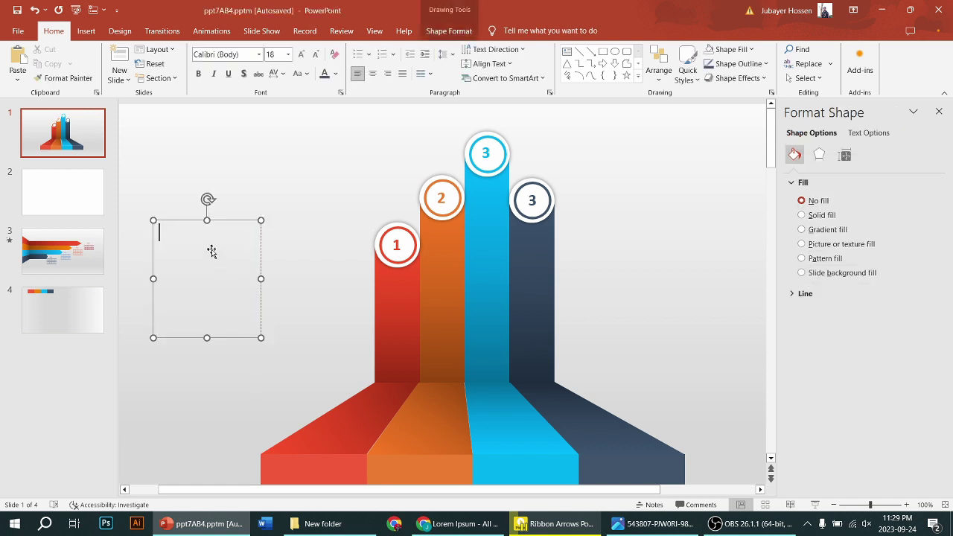
text(Te)
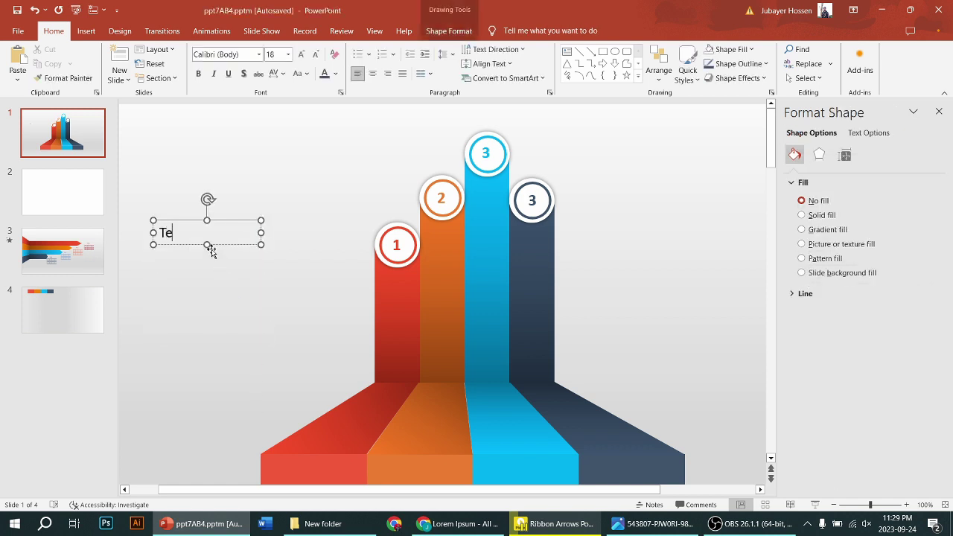
text(xt 1)
key(Return)
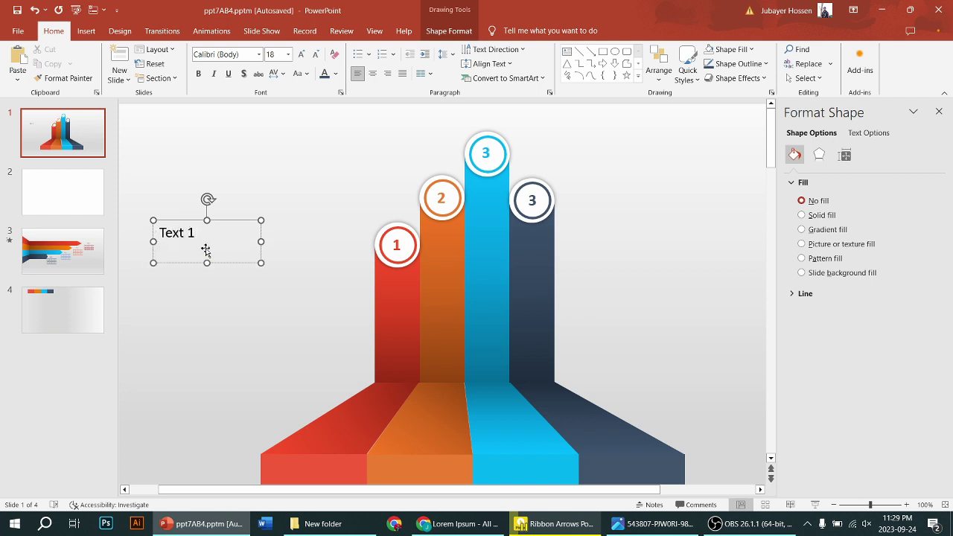
click(314, 57)
click(314, 57)
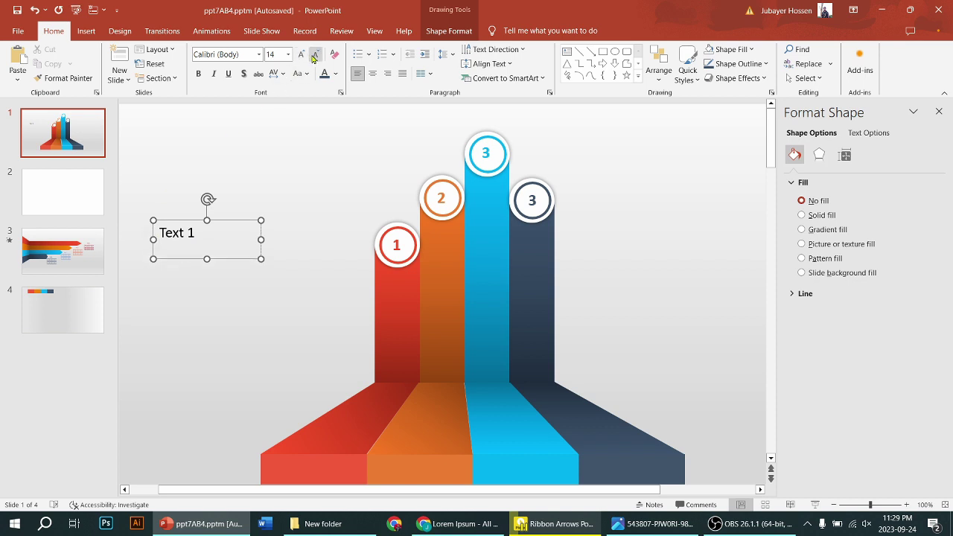
click(314, 57)
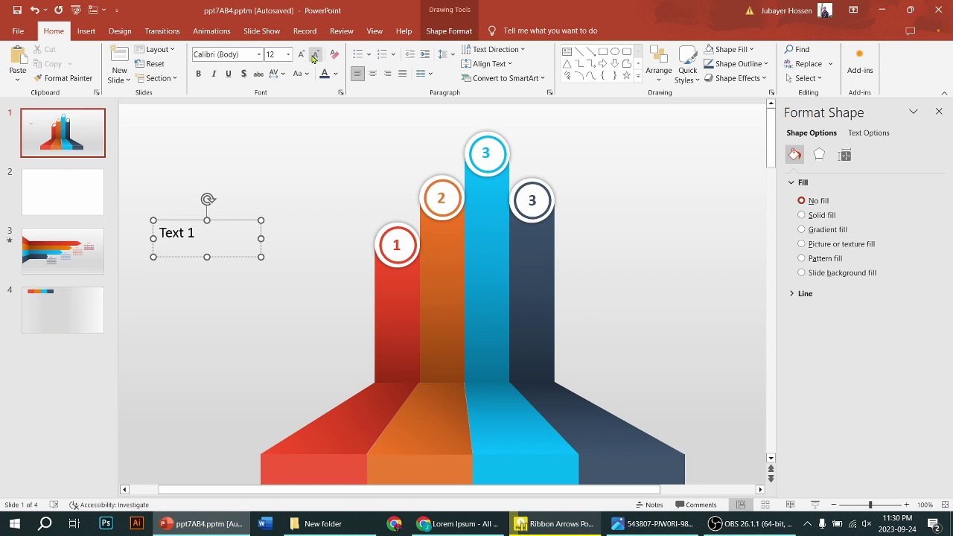
text(write something here)
key(Return)
text(on your topic,)
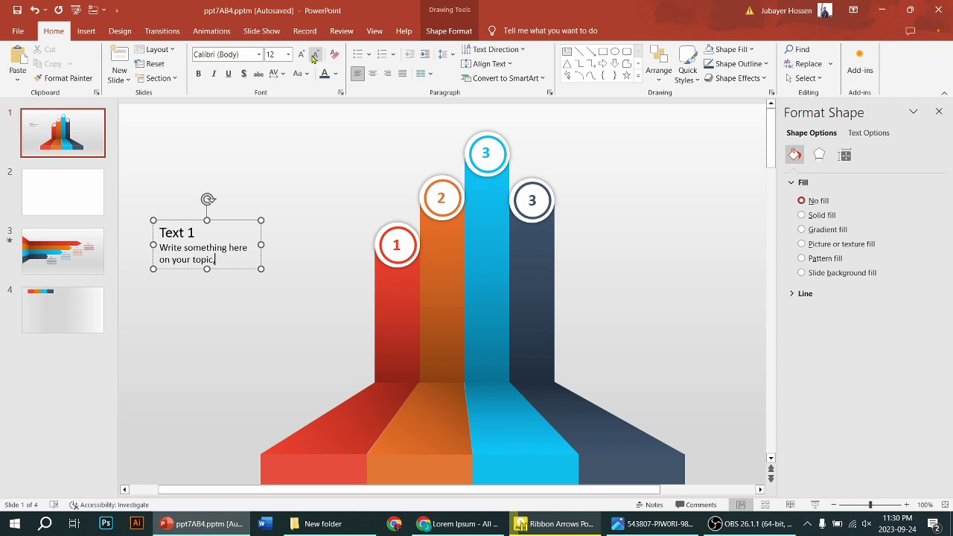
Step: Narrow the Text 1 box so its text rewraps, and nudge it slightly upward
click(261, 245)
key(Delete)
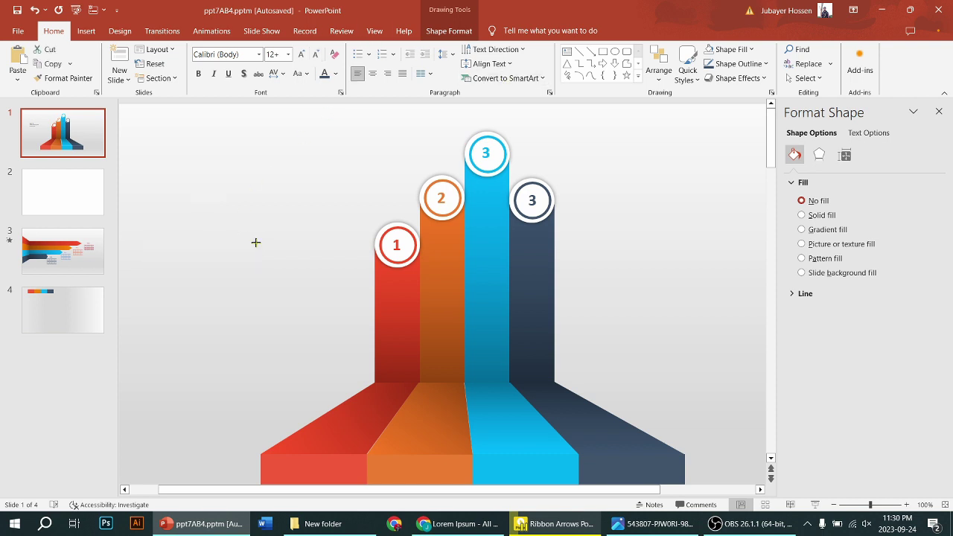
key(ctrl+z)
click(237, 252)
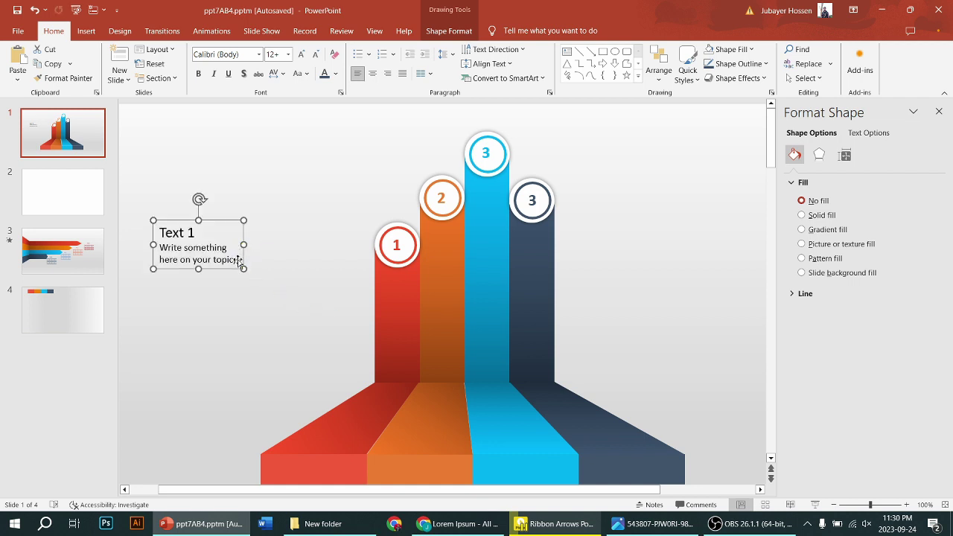
click(235, 260)
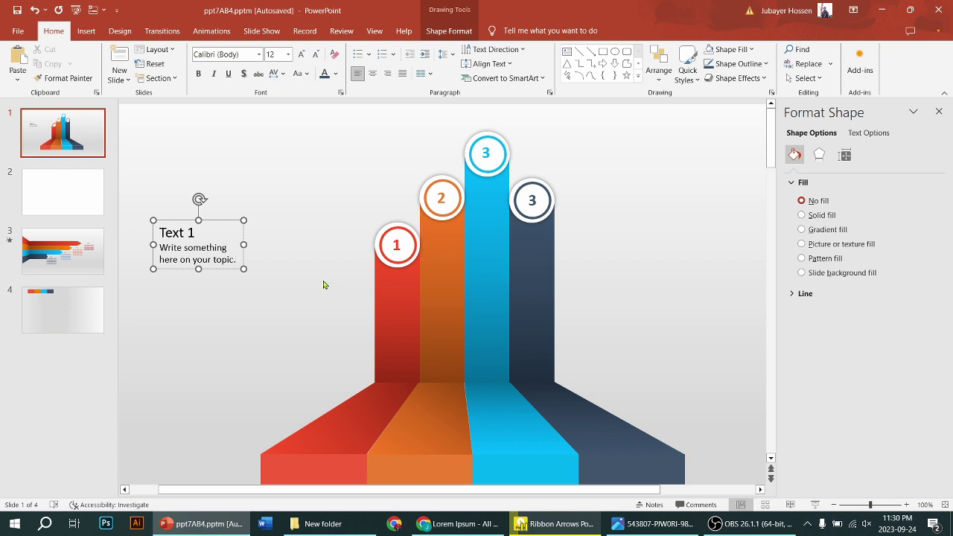
drag(235, 261, 233, 258)
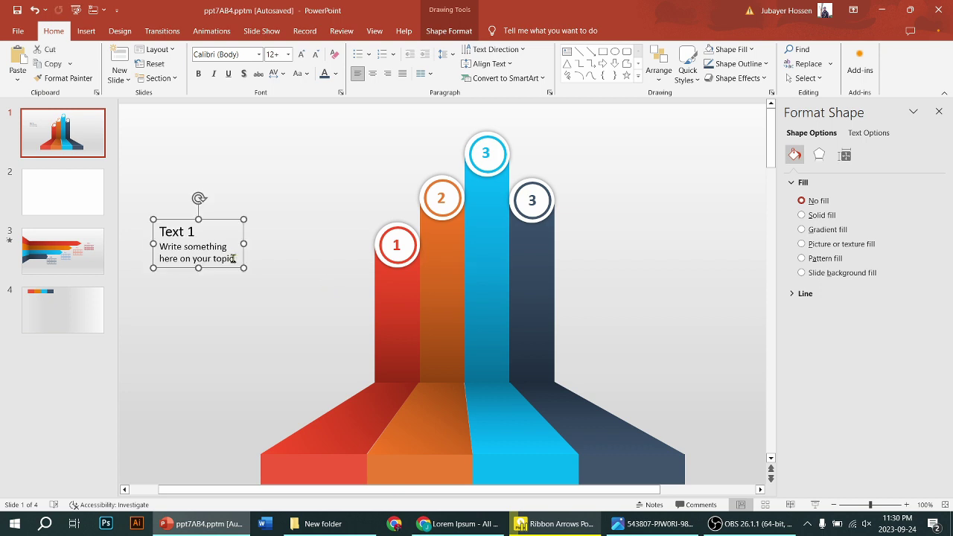
Step: Centre-align all the Text 1 heading and body text
key(ctrl+a)
double_click(212, 247)
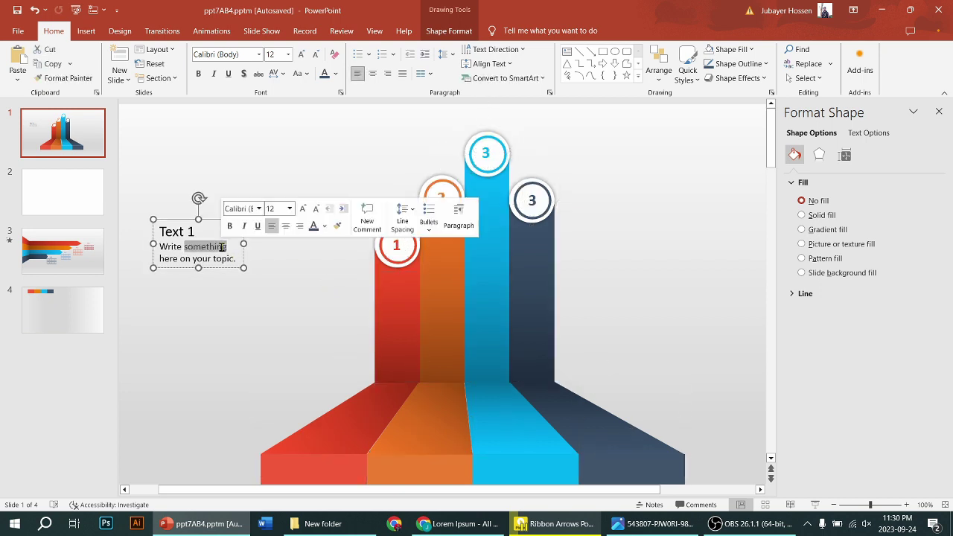
triple_click(212, 247)
drag(160, 247, 227, 246)
drag(160, 231, 232, 257)
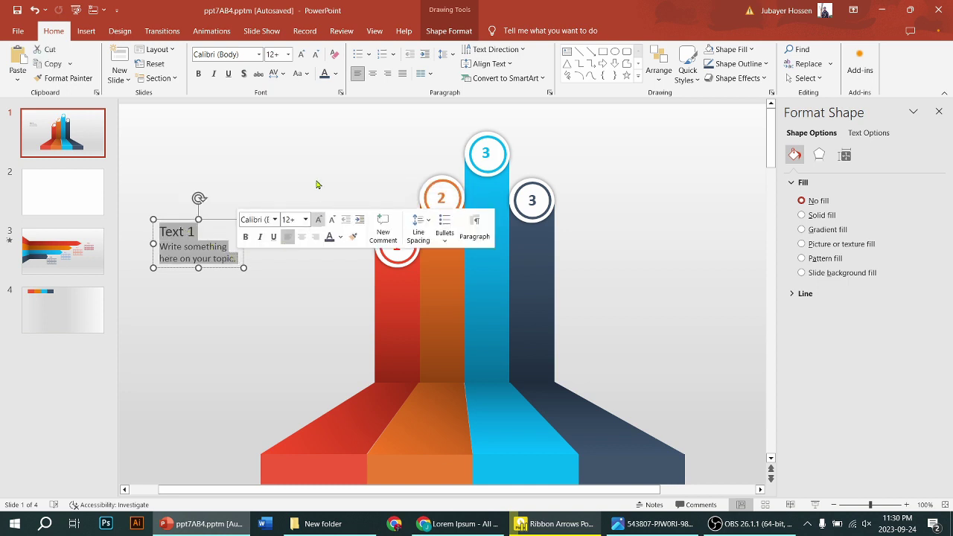
click(404, 76)
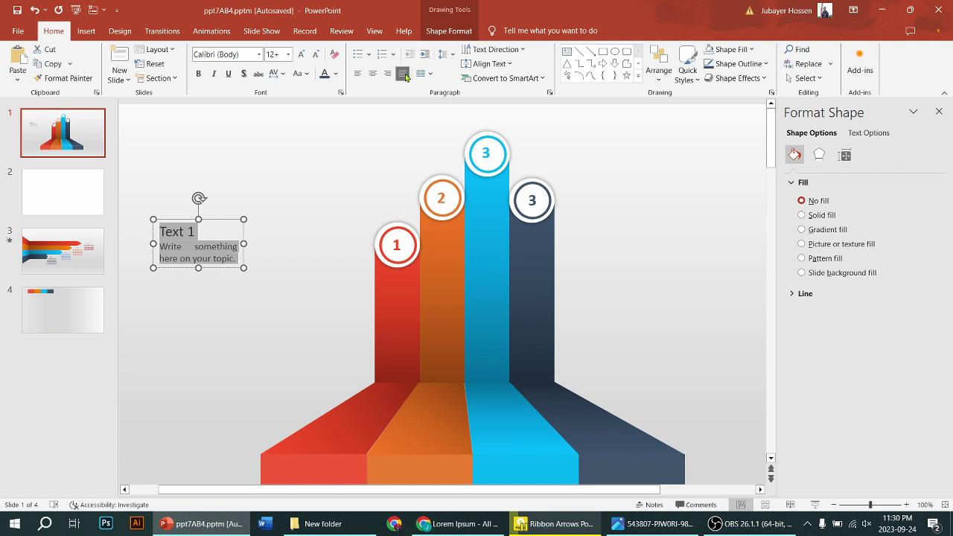
click(372, 74)
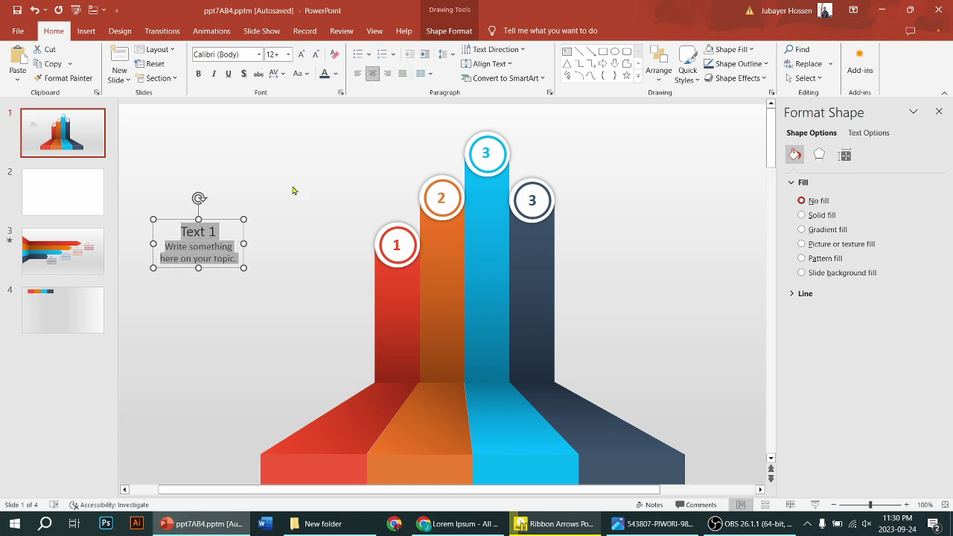
click(322, 192)
Step: Colour all the Text 1 text red
click(212, 243)
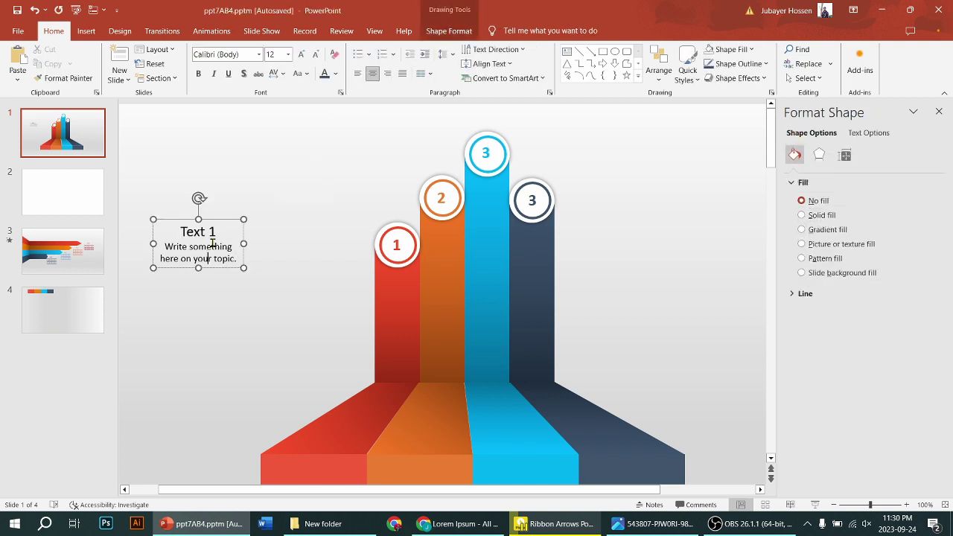
key(ctrl+a)
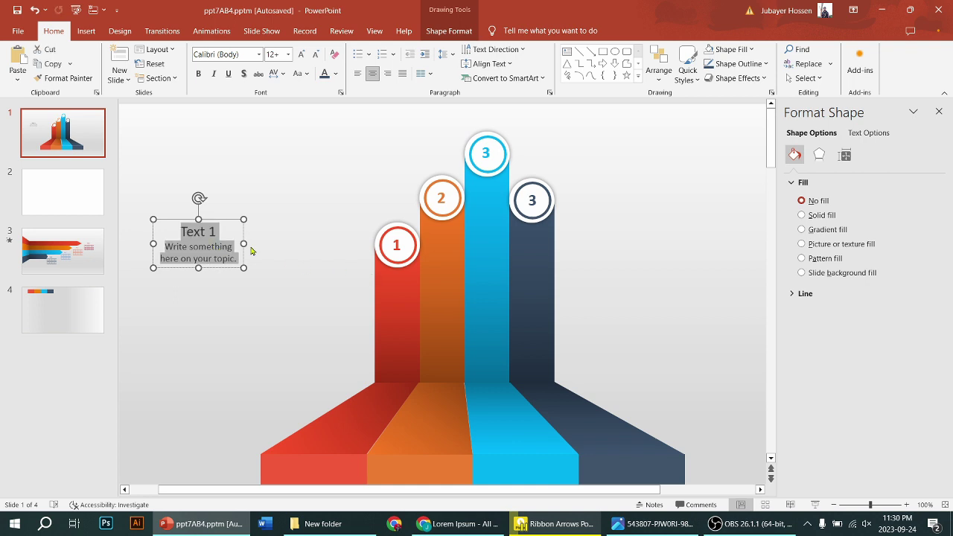
click(335, 74)
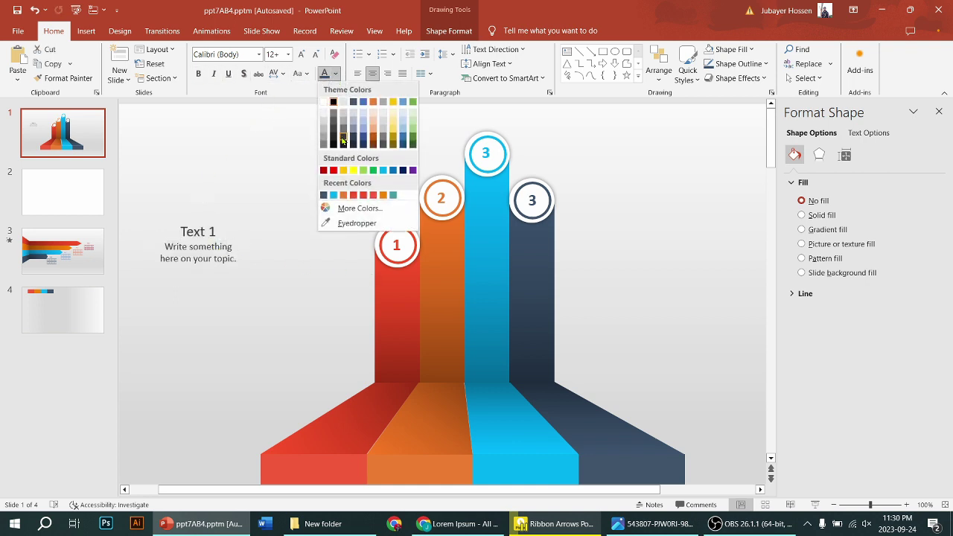
click(353, 195)
Step: Duplicate the Text 1 block to its right and colour the copy's text orange
click(231, 287)
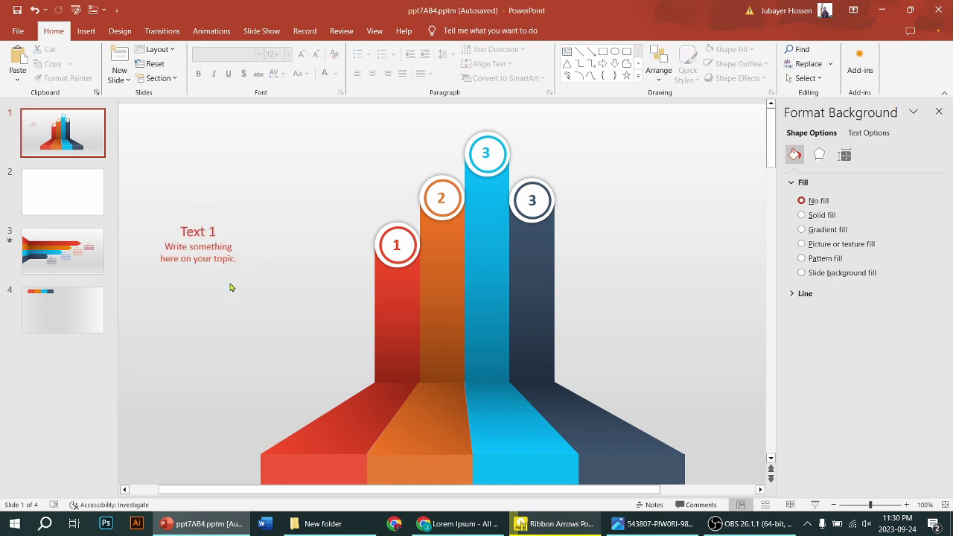
click(202, 262)
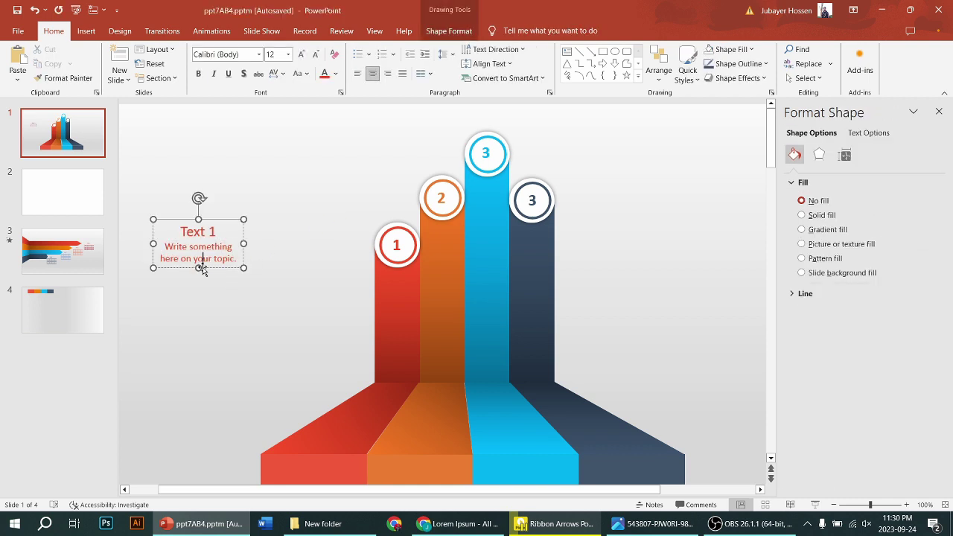
drag(202, 270, 313, 267)
double_click(302, 236)
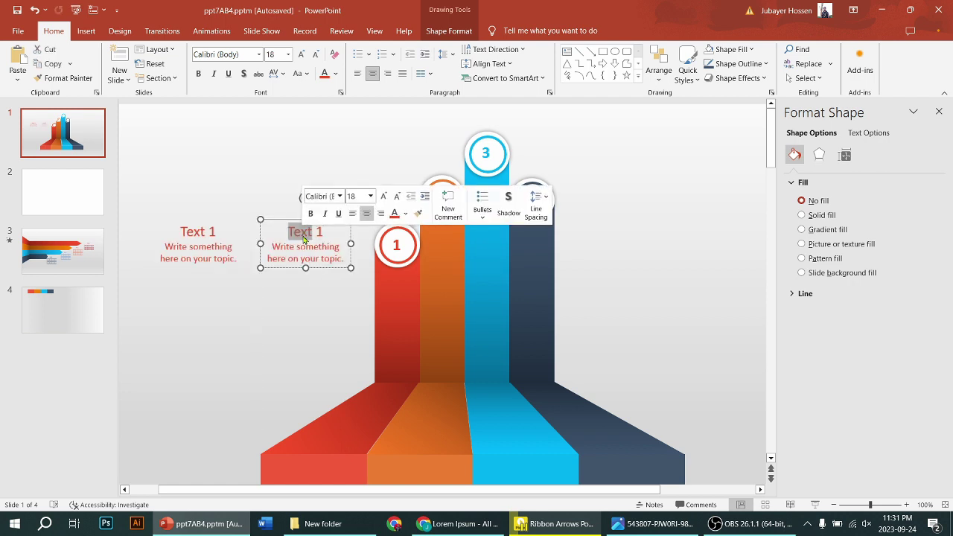
drag(305, 227, 328, 260)
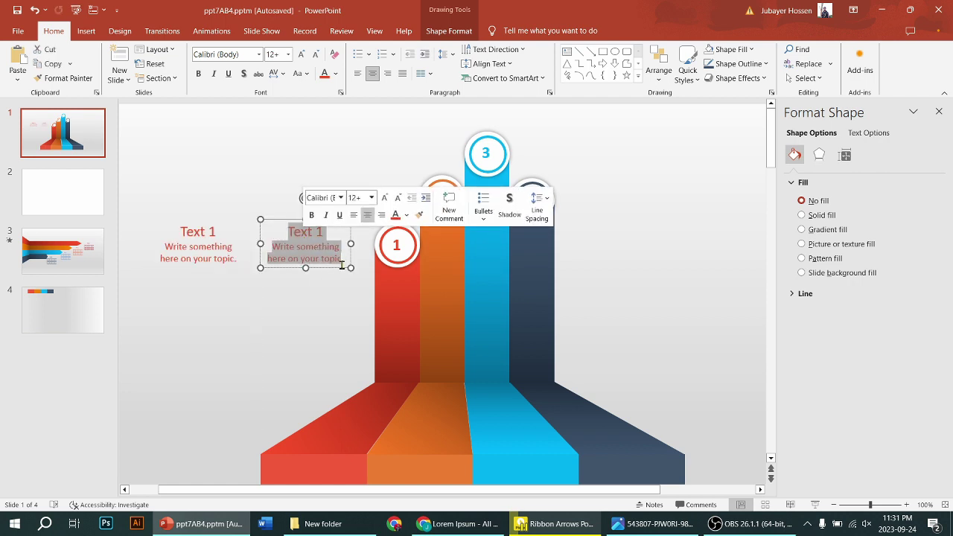
click(335, 74)
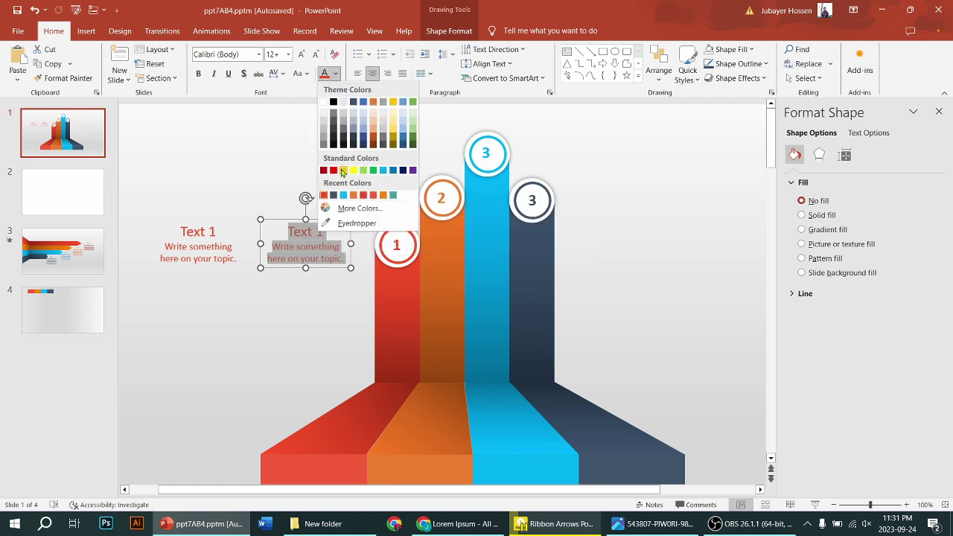
click(353, 196)
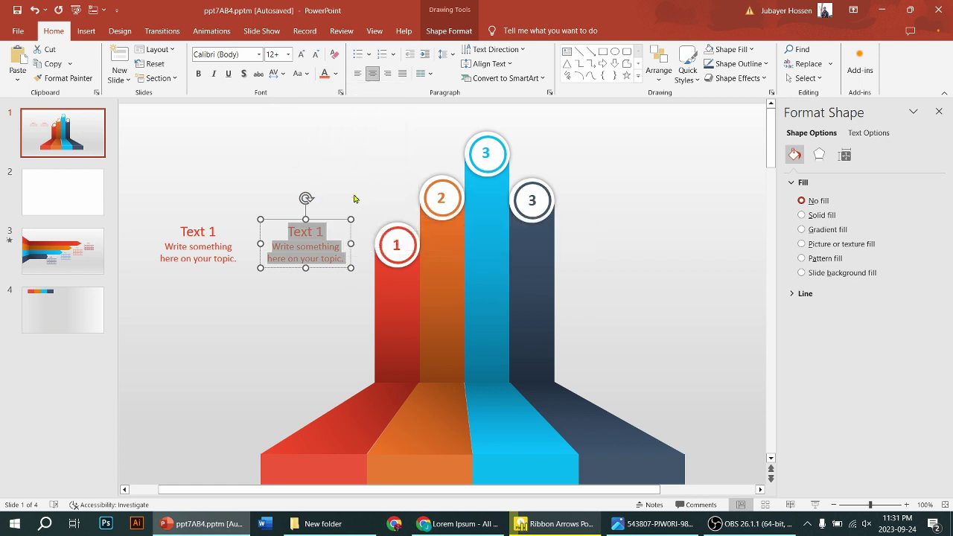
click(314, 289)
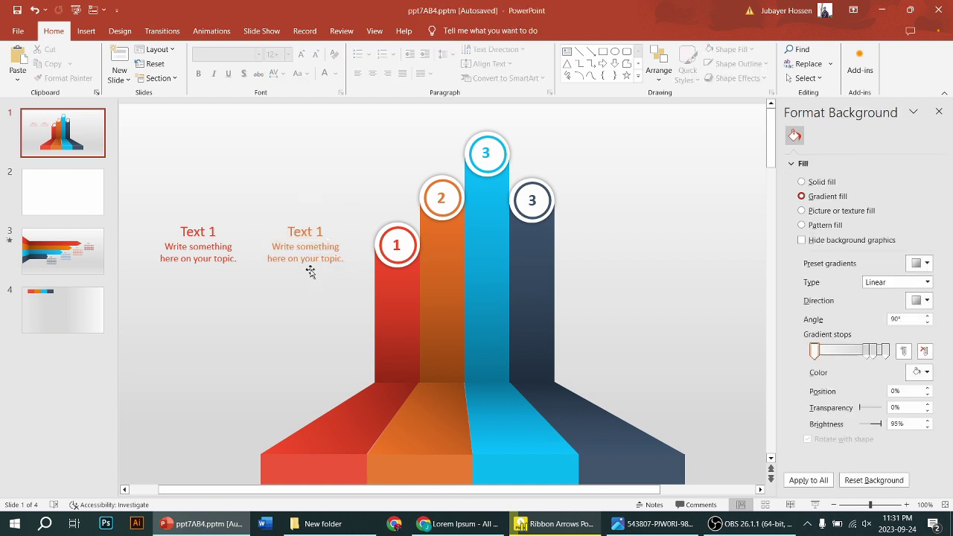
Step: Copy the orange block twice, right of bar 3 and at the far right
click(310, 264)
drag(314, 272, 605, 268)
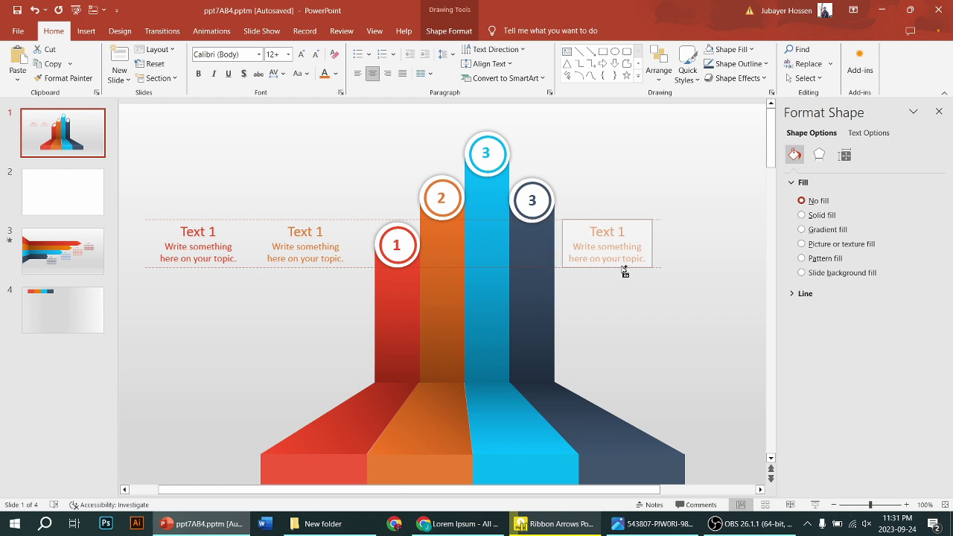
drag(604, 268, 702, 276)
Step: Colour the text of the Text 1 block right of bar 3 cyan
click(702, 311)
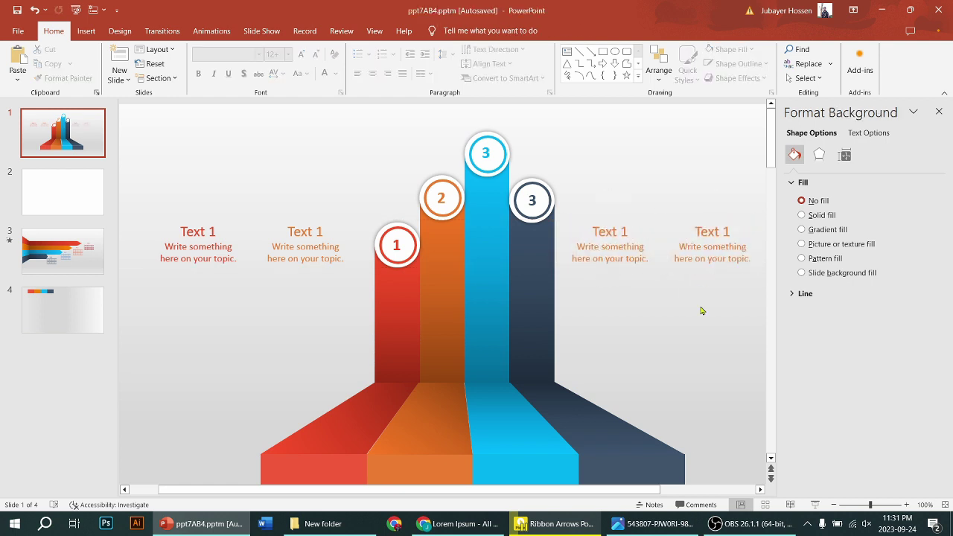
click(619, 232)
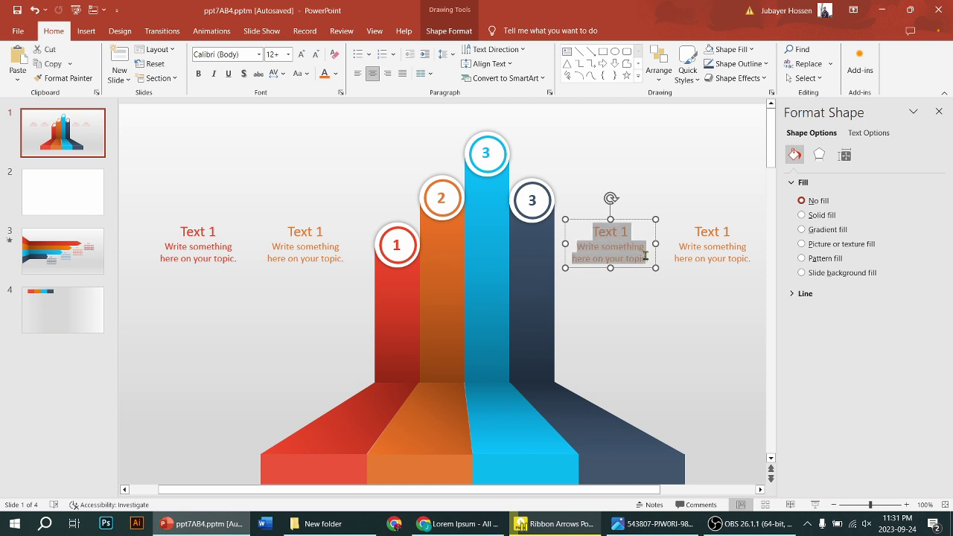
drag(594, 226, 648, 261)
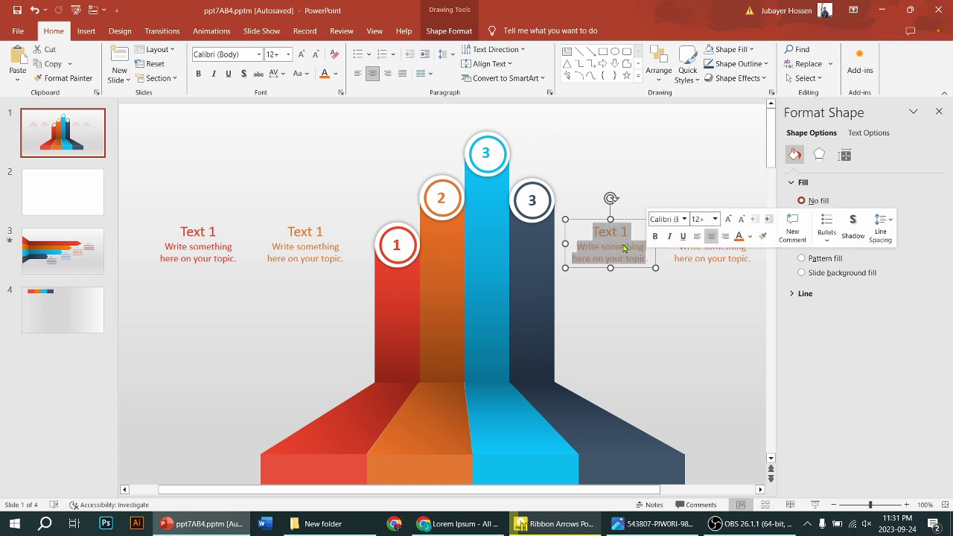
click(623, 249)
click(593, 232)
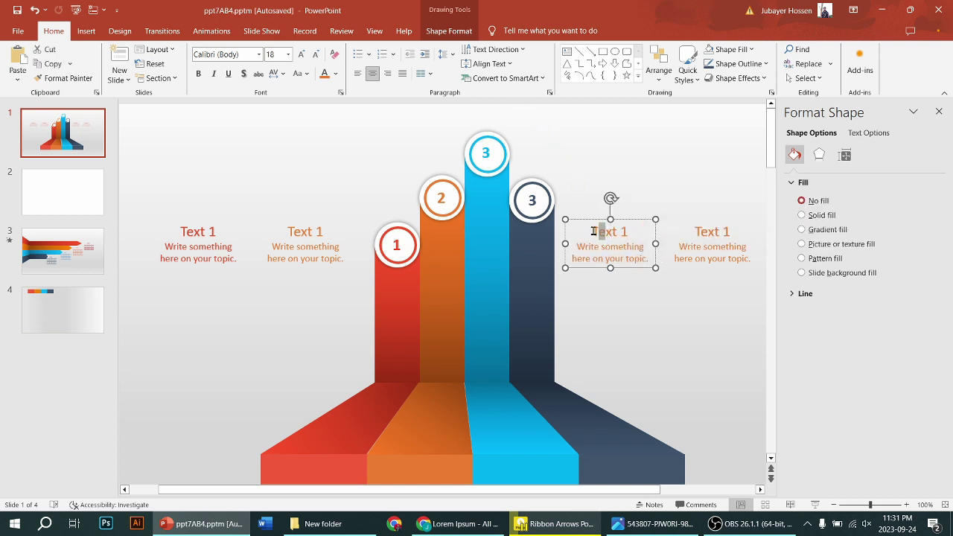
drag(593, 232, 655, 272)
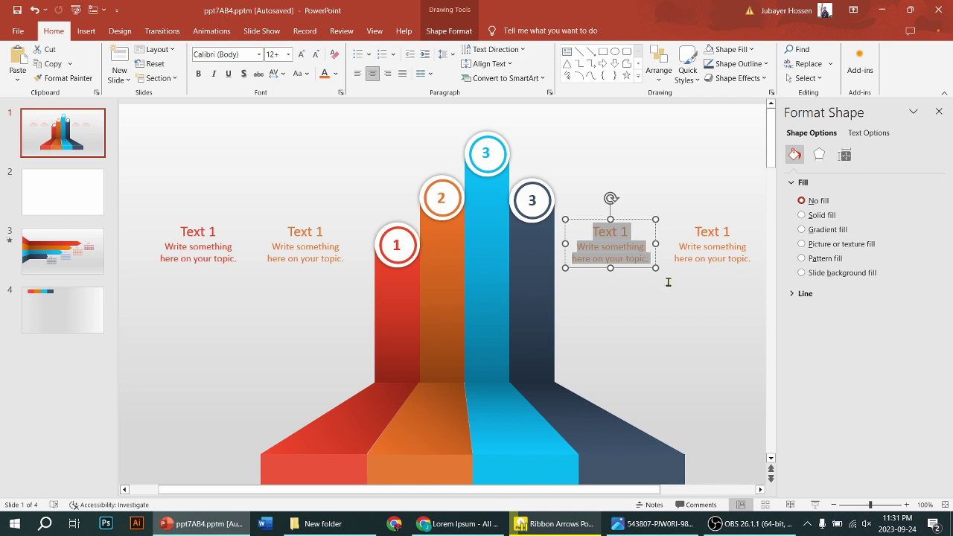
click(338, 76)
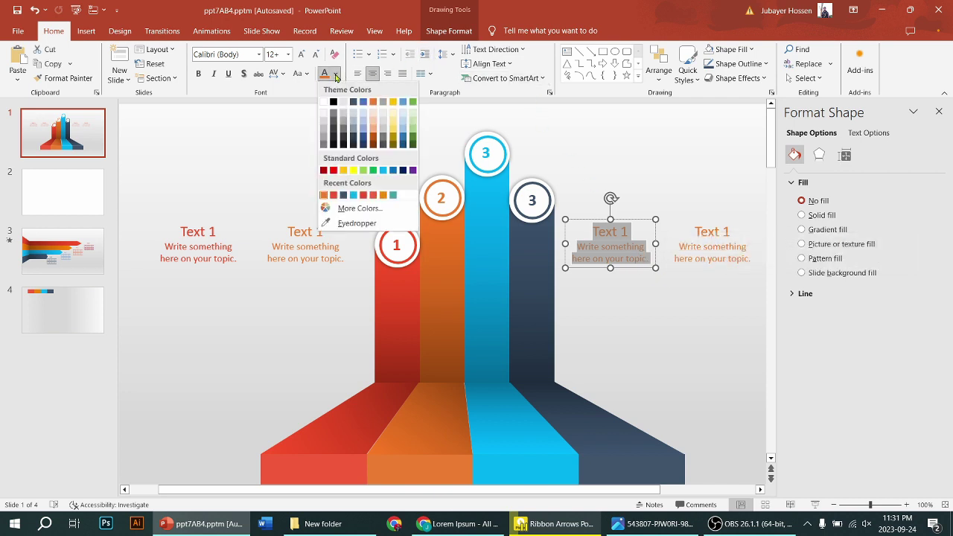
click(353, 195)
Step: Colour the far-right Text 1 block's text dark navy
click(691, 259)
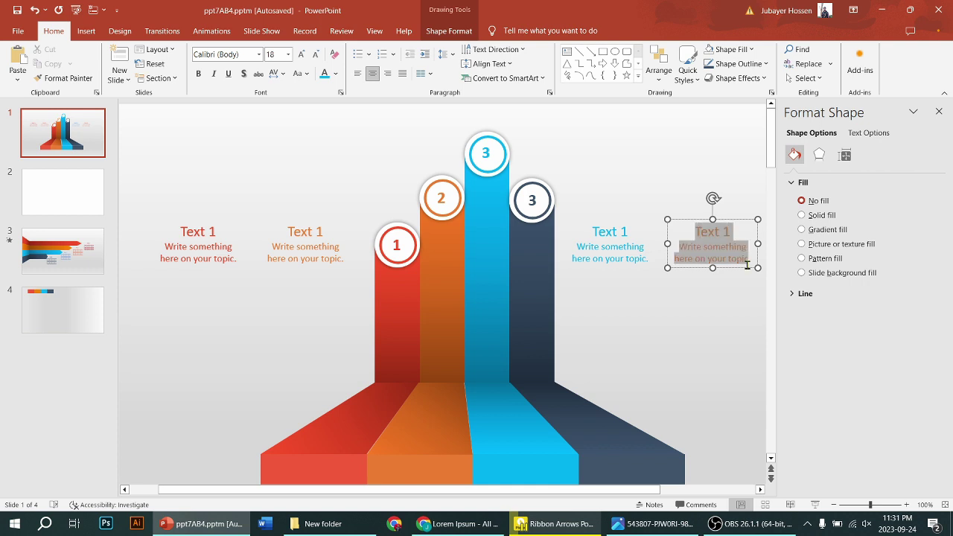
drag(690, 231, 753, 267)
click(335, 73)
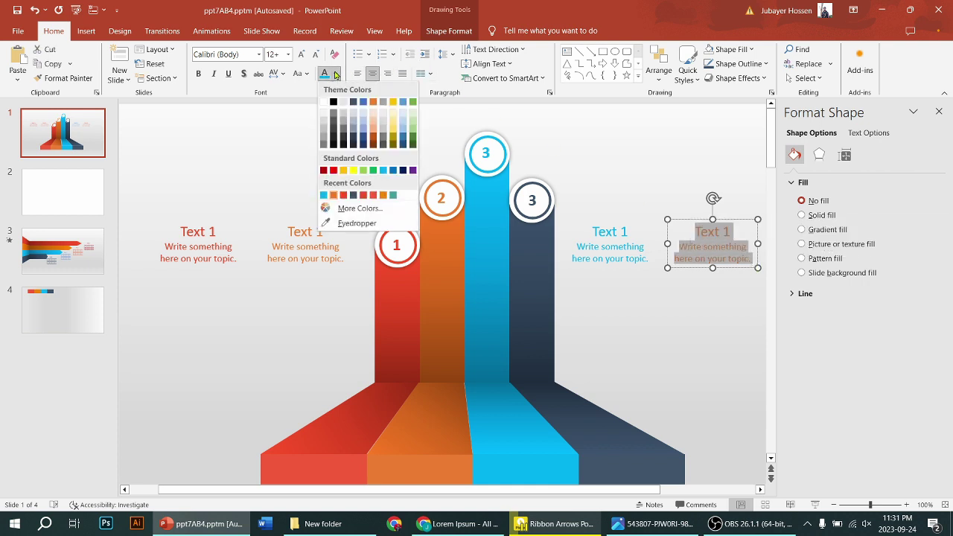
click(364, 195)
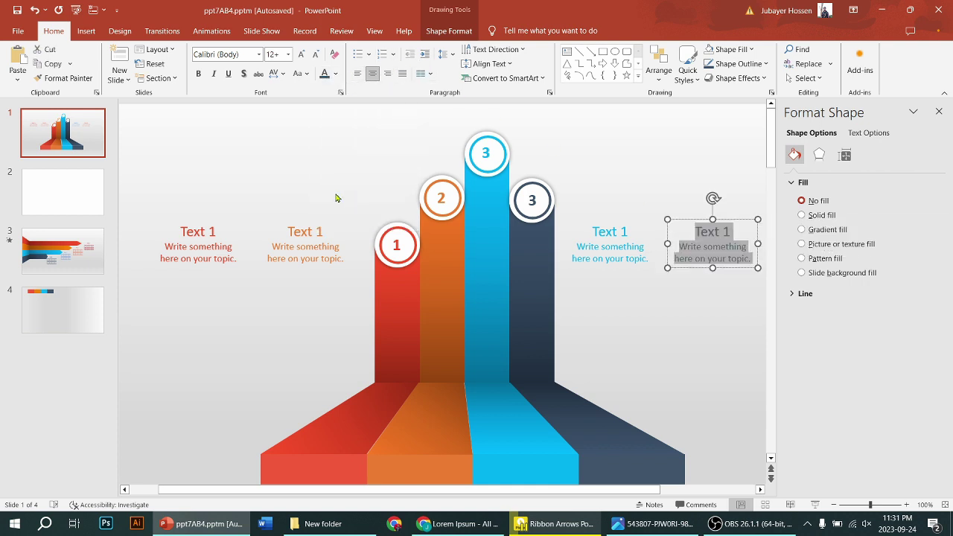
click(573, 323)
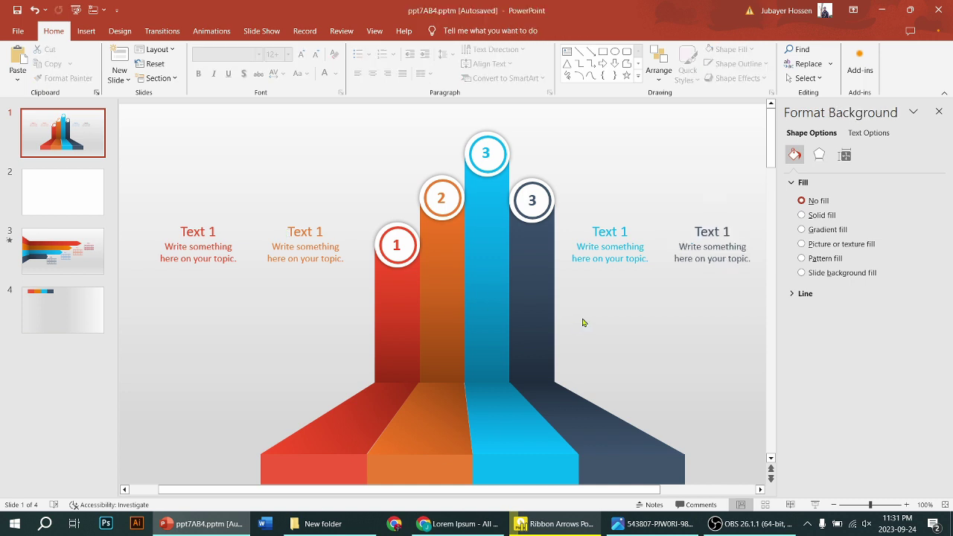
Step: Repeat the left block's sentence 'Write something here on your topic.' four times
click(196, 244)
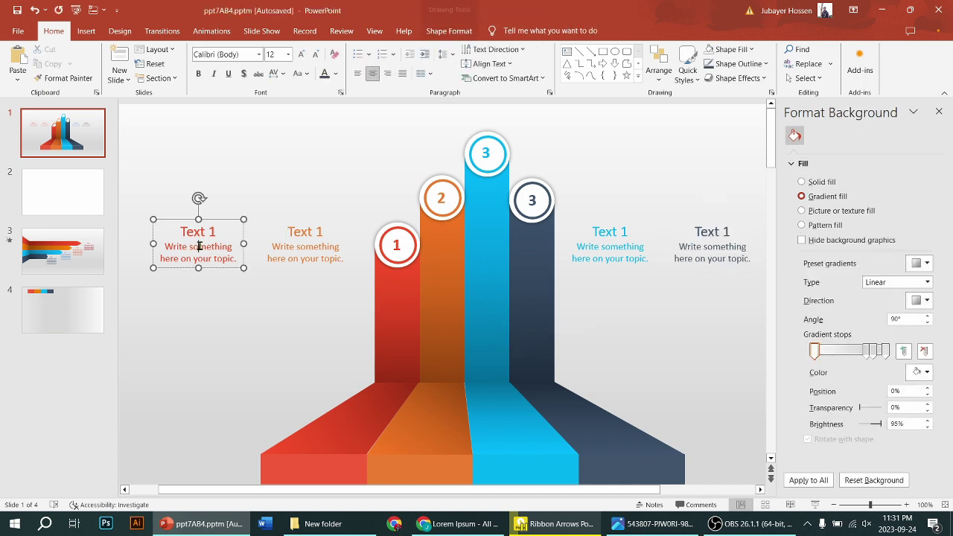
drag(165, 246, 237, 259)
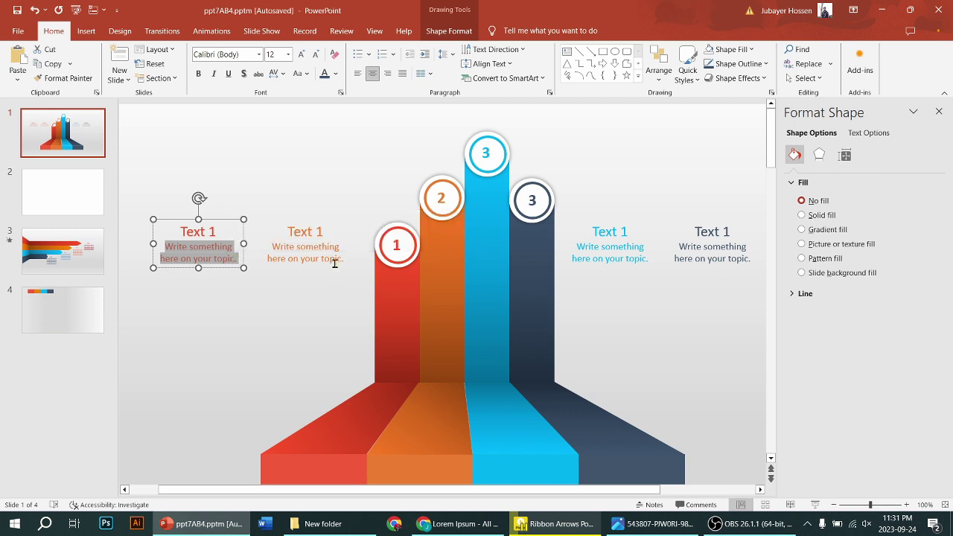
key(ctrl+c)
key(End)
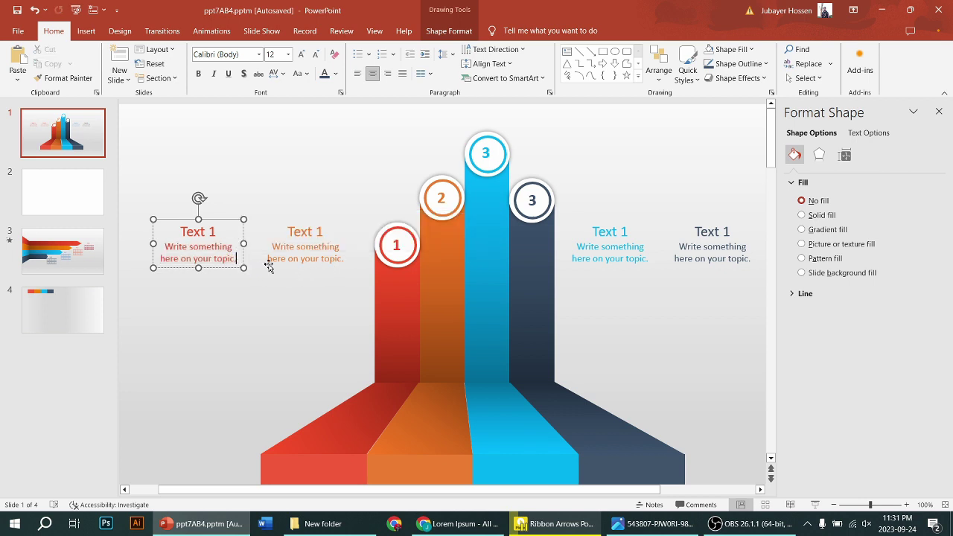
key(Return)
key(ctrl+v)
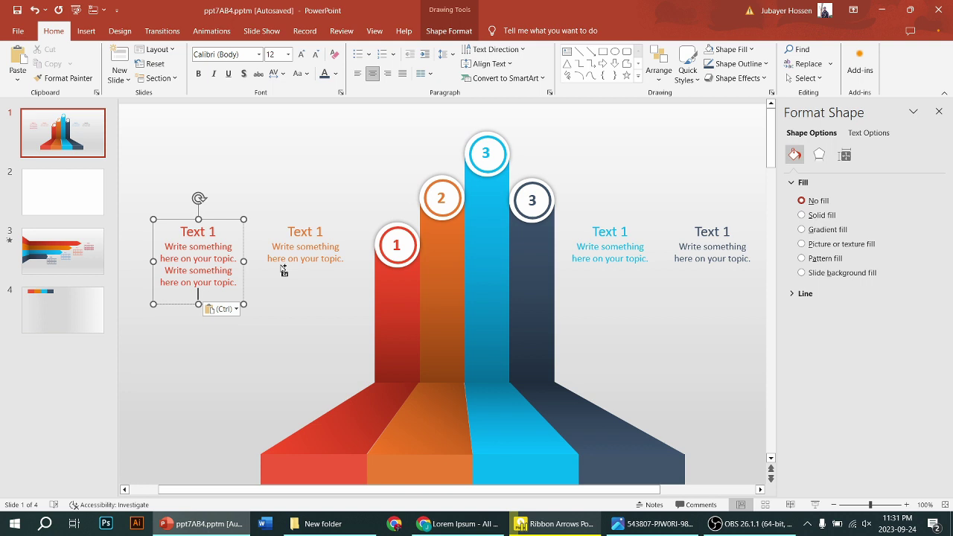
key(ctrl+v)
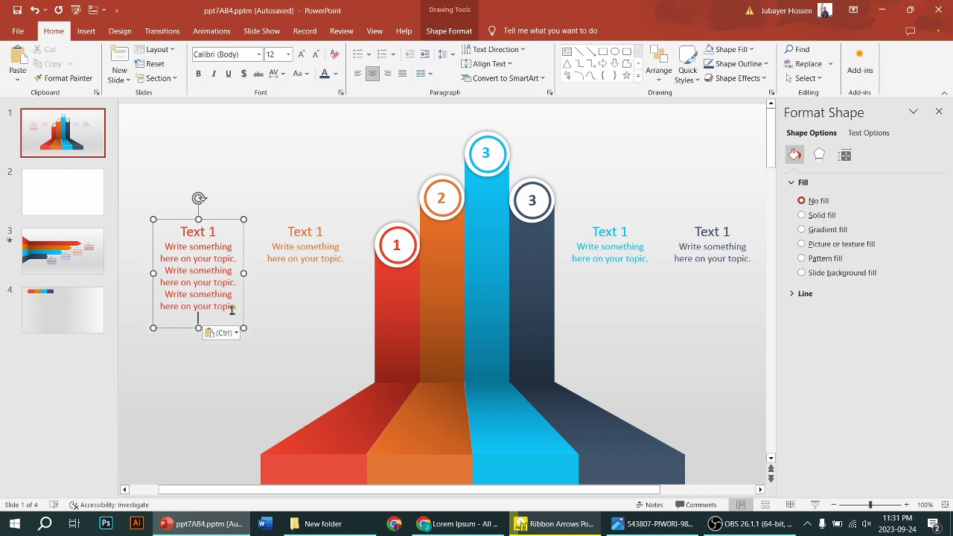
key(ctrl+v)
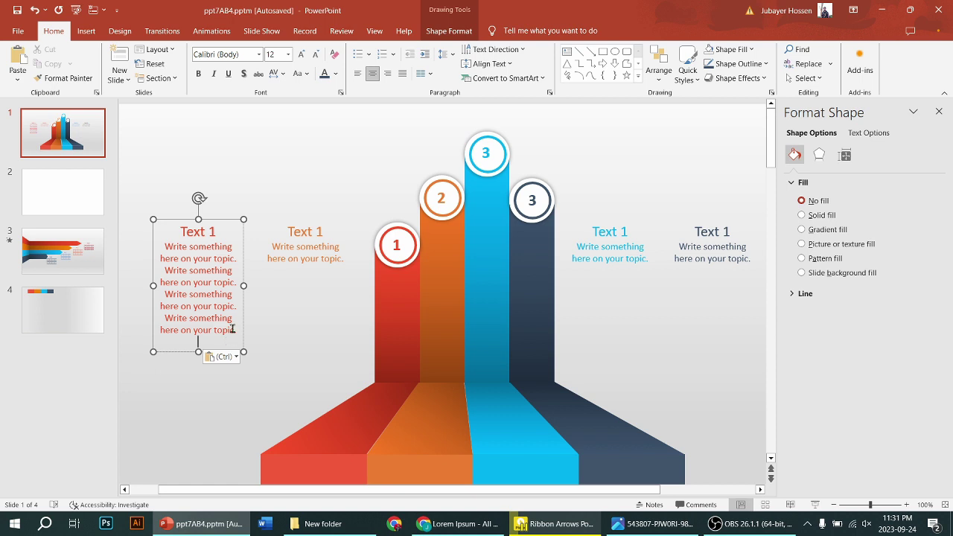
Step: Repeat the body sentence in the second, orange block
click(290, 264)
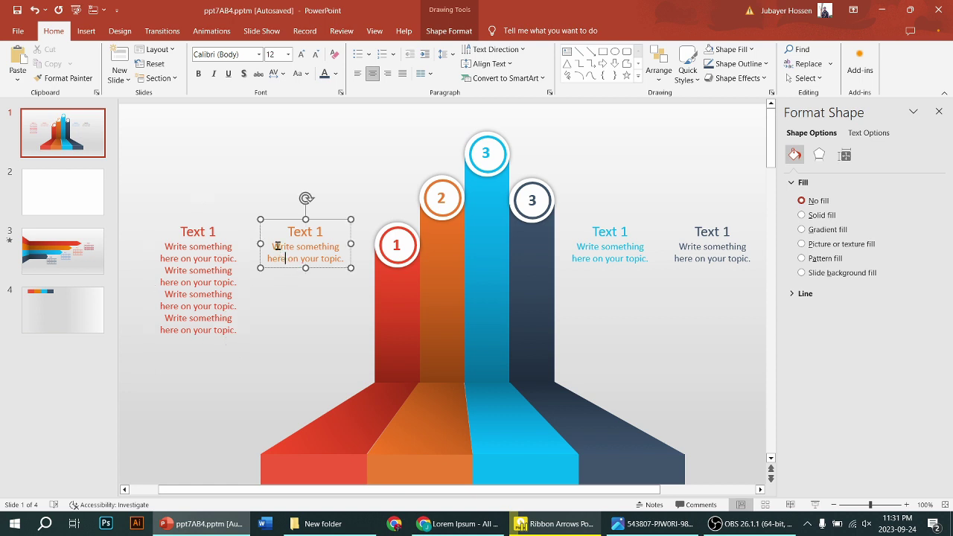
mouse_move(272, 246)
mouse_down()
mouse_move(319, 250)
mouse_move(367, 276)
mouse_up()
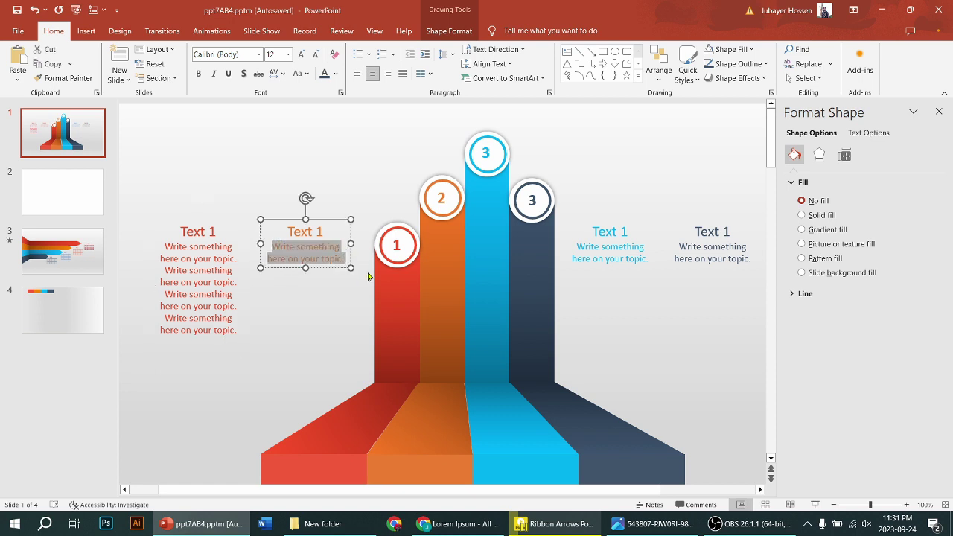
key(ctrl+c)
key(ctrl+v)
key(ctrl+v)
key(ctrl+v)
key(ctrl+v)
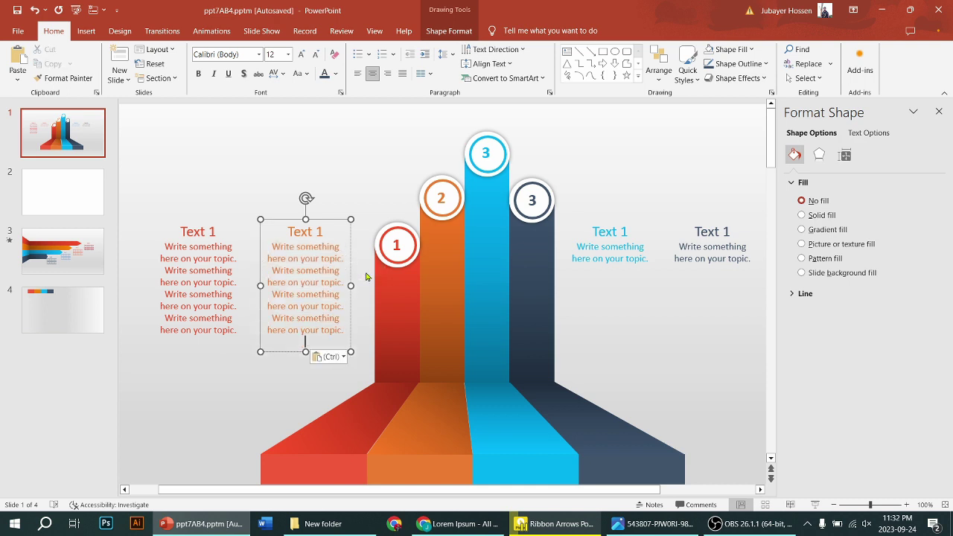
Step: Repeat the body sentence in the cyan block to four copies
click(576, 246)
drag(576, 247, 649, 258)
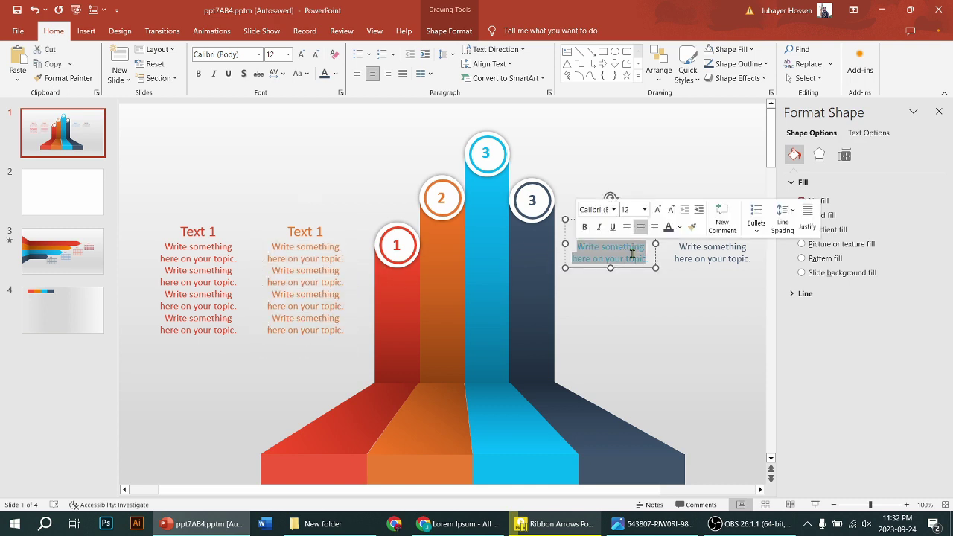
key(ctrl+c)
key(ctrl+v)
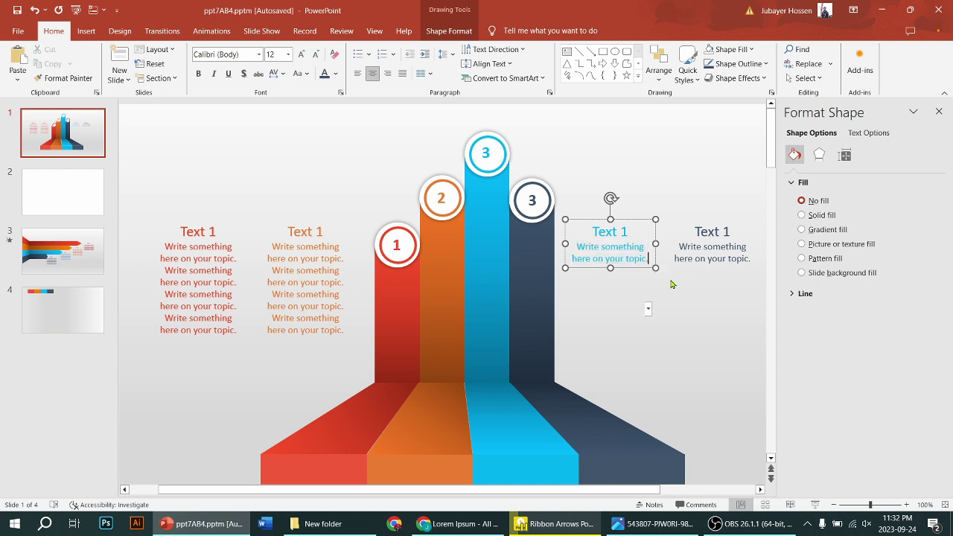
key(ctrl+v)
key(ctrl+v)
key(ctrl)
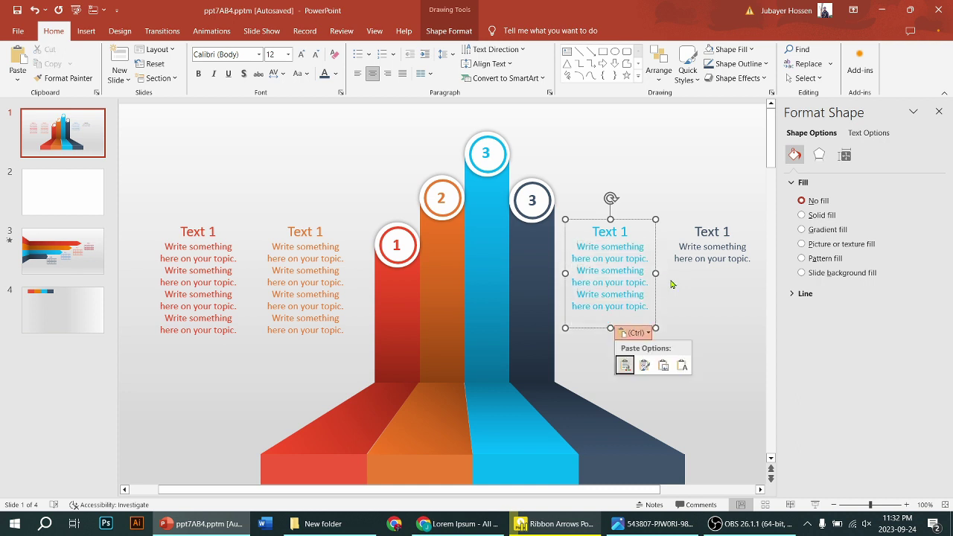
key(Escape)
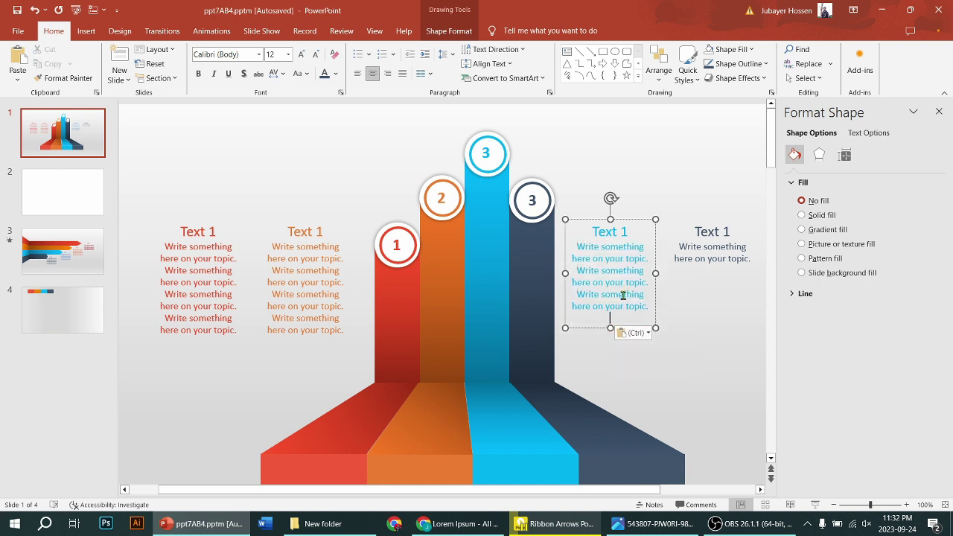
key(ctrl+v)
Step: Repeat the body sentence in the rightmost block to four copies
click(700, 257)
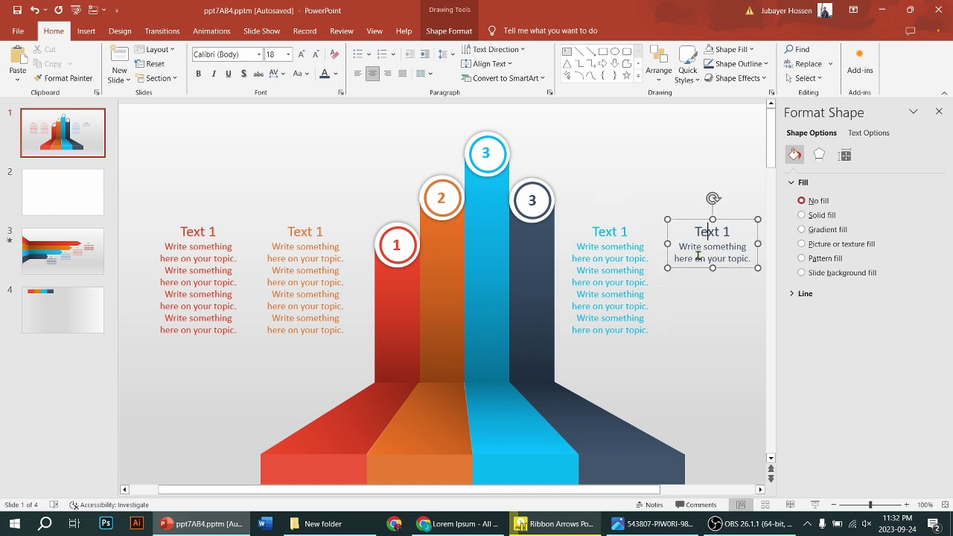
triple_click(699, 261)
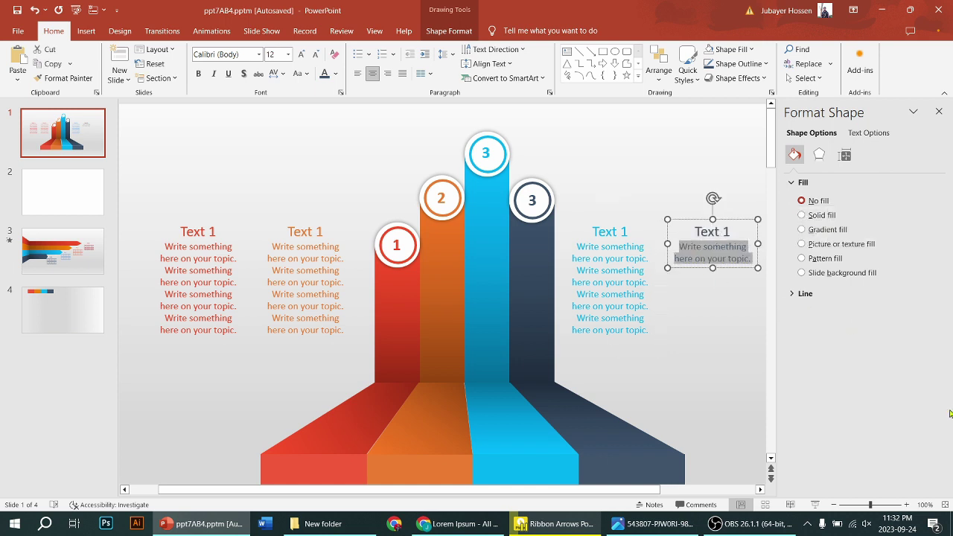
key(ctrl+v)
key(ctrl+v)
key(ctrl+v)
key(ctrl+v)
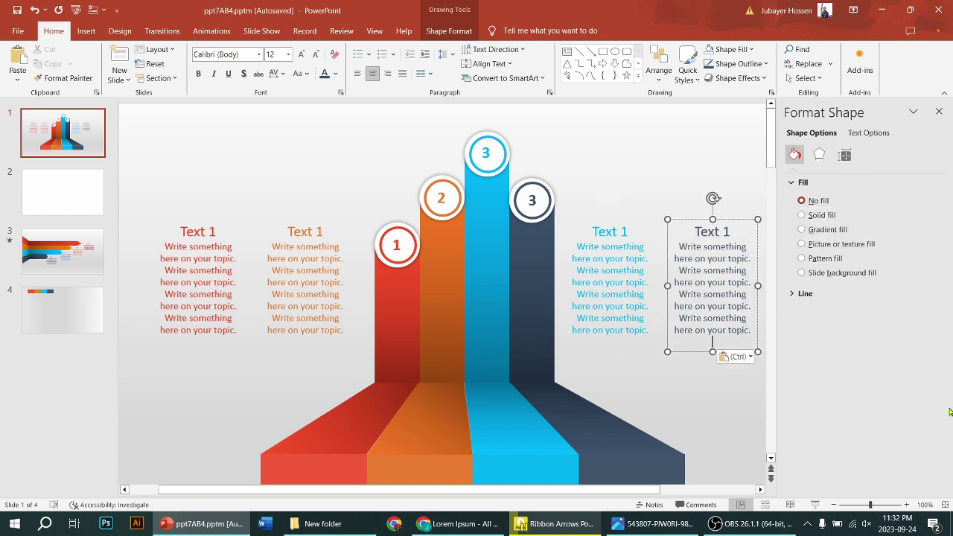
Step: Group the red floor pieces, red pillar and circle 1 with its label
click(698, 404)
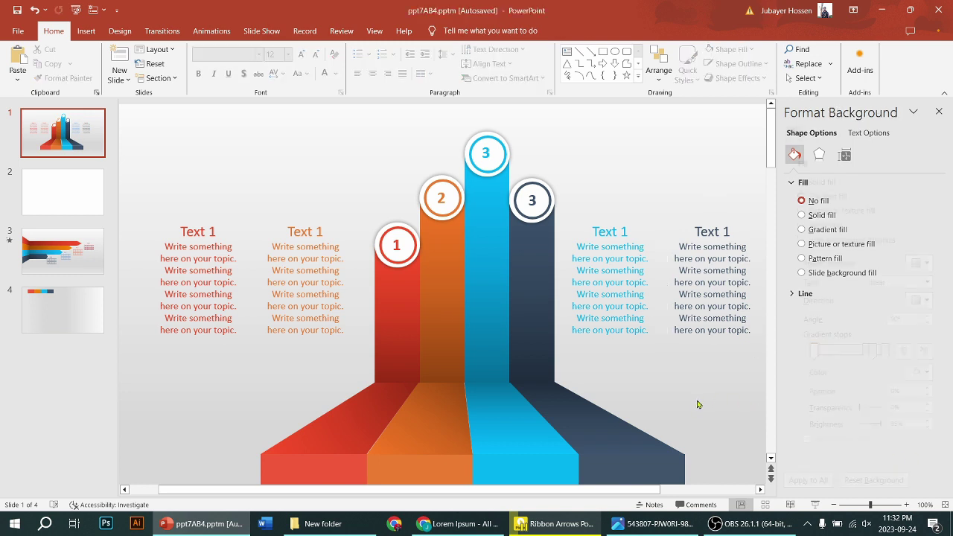
click(354, 397)
shift+click(357, 408)
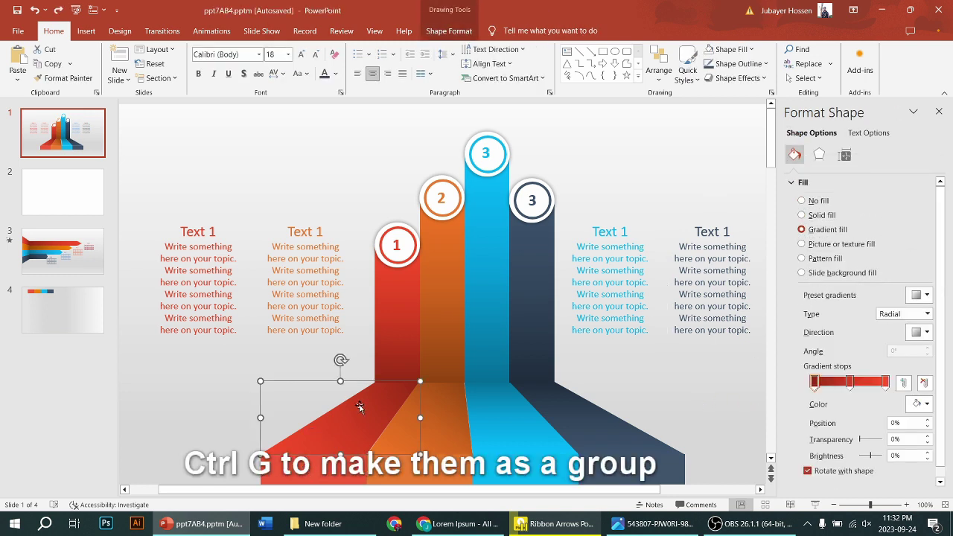
shift+click(386, 341)
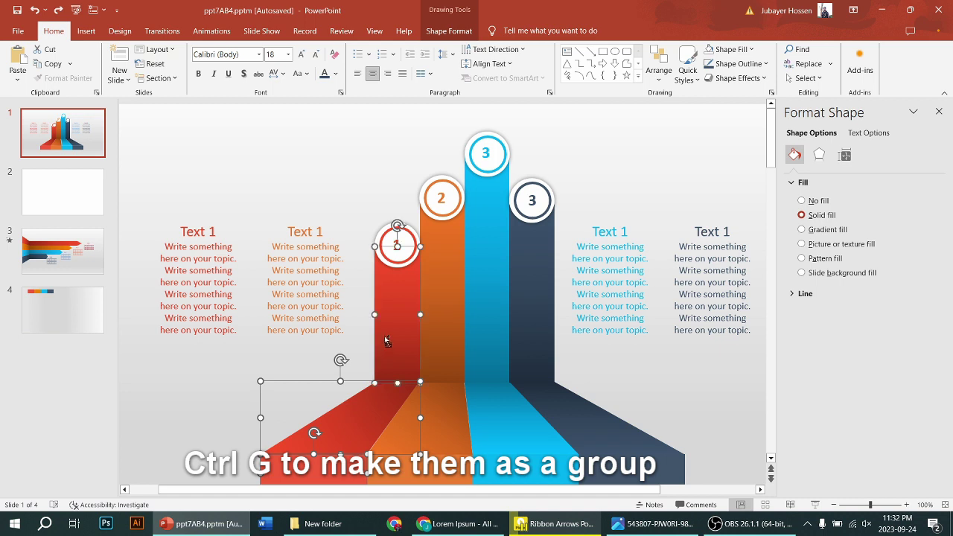
shift+click(407, 252)
shift+click(412, 243)
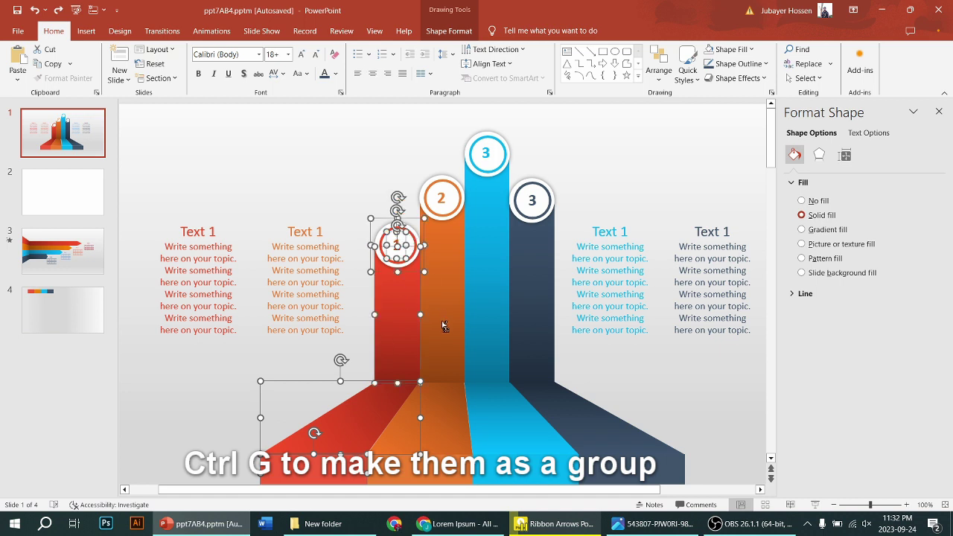
key(ctrl+g)
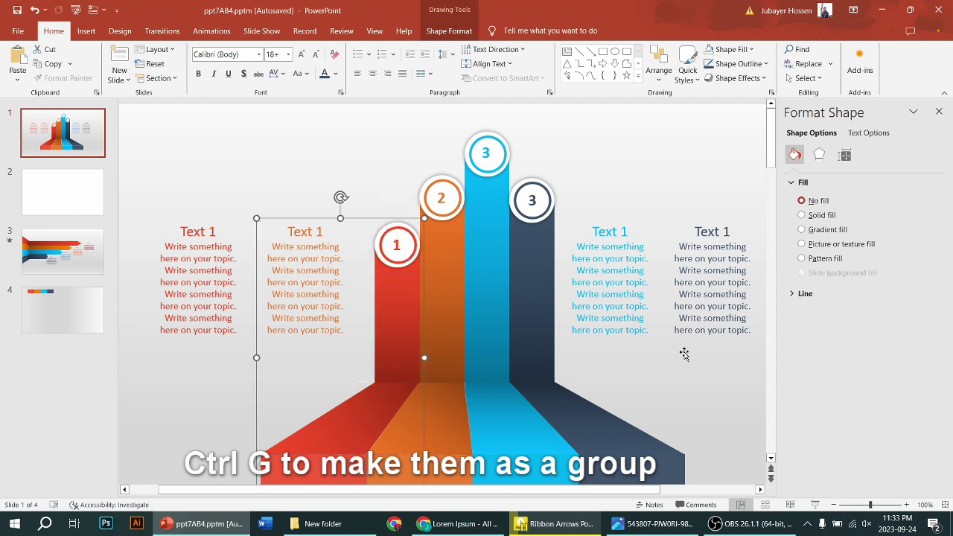
Step: Select circle 2 with its label, orange pillar and orange floor pieces
click(442, 201)
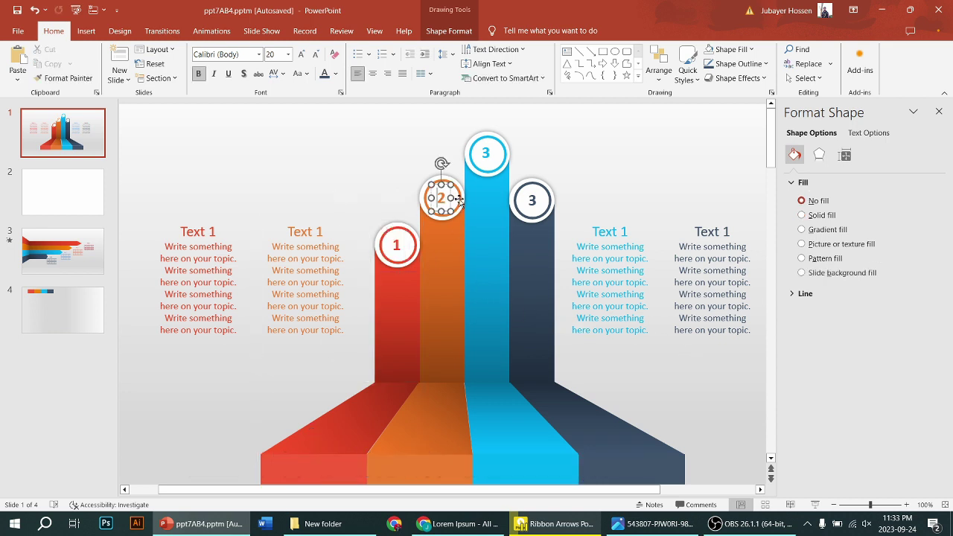
shift+click(458, 199)
shift+click(454, 270)
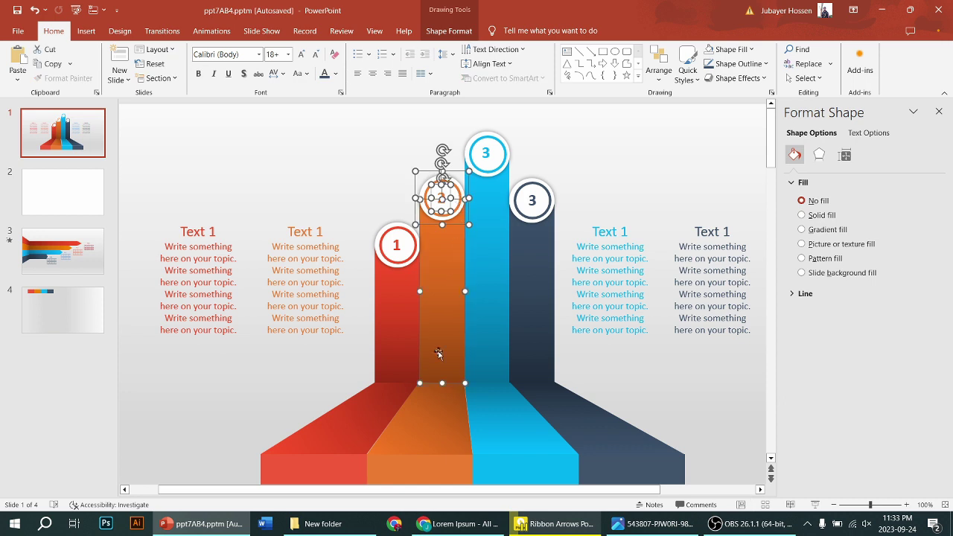
shift+click(438, 439)
shift+click(442, 471)
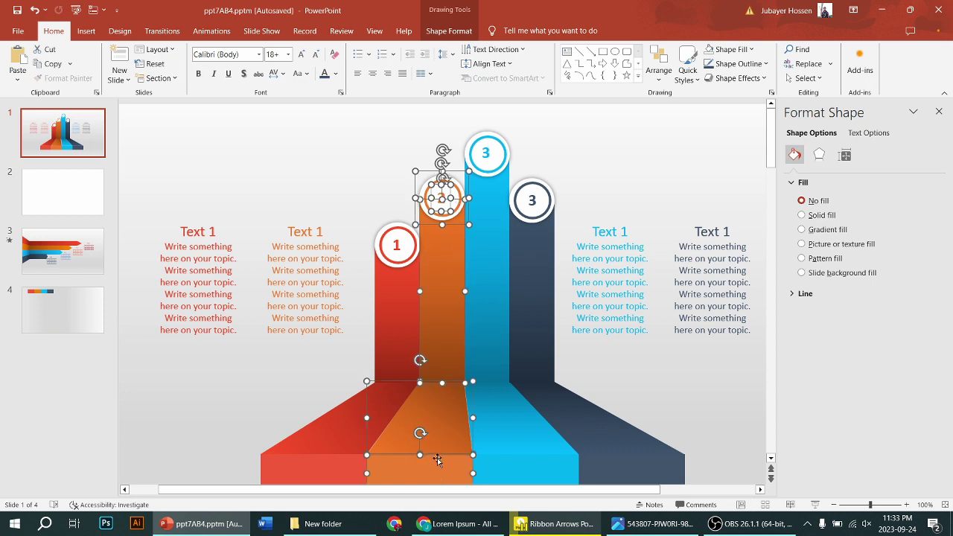
click(428, 439)
click(330, 438)
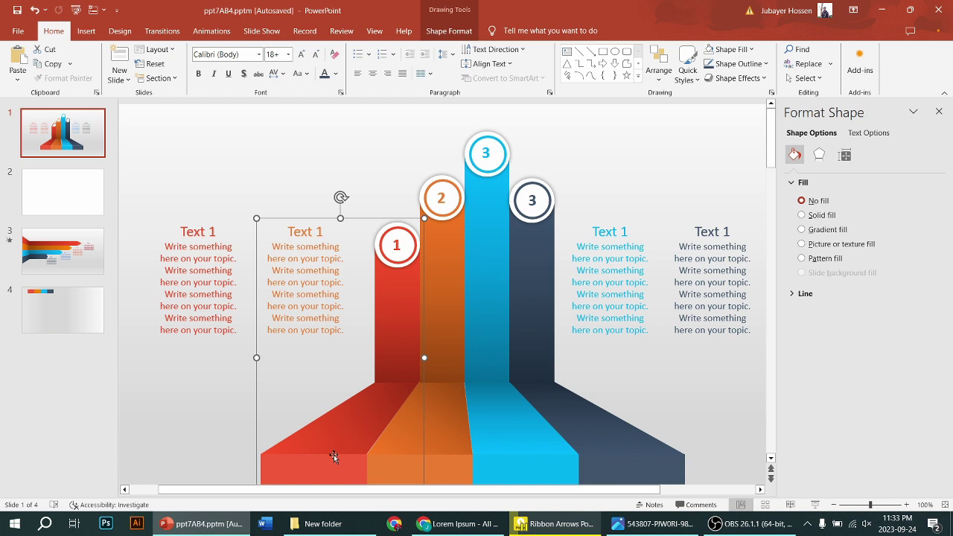
Step: Group the number 3 label, blue circle, blue bar and blue floor pieces
click(484, 152)
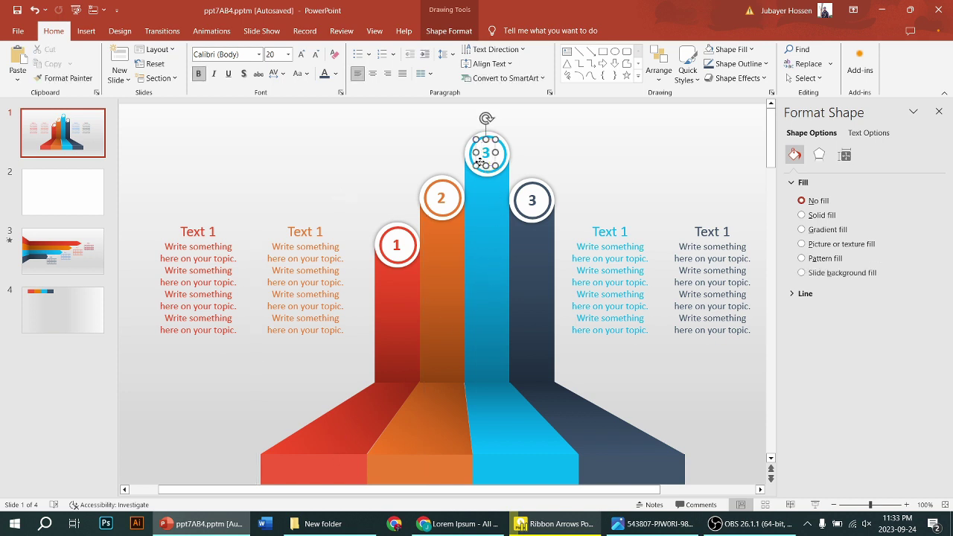
drag(485, 165, 483, 162)
click(485, 153)
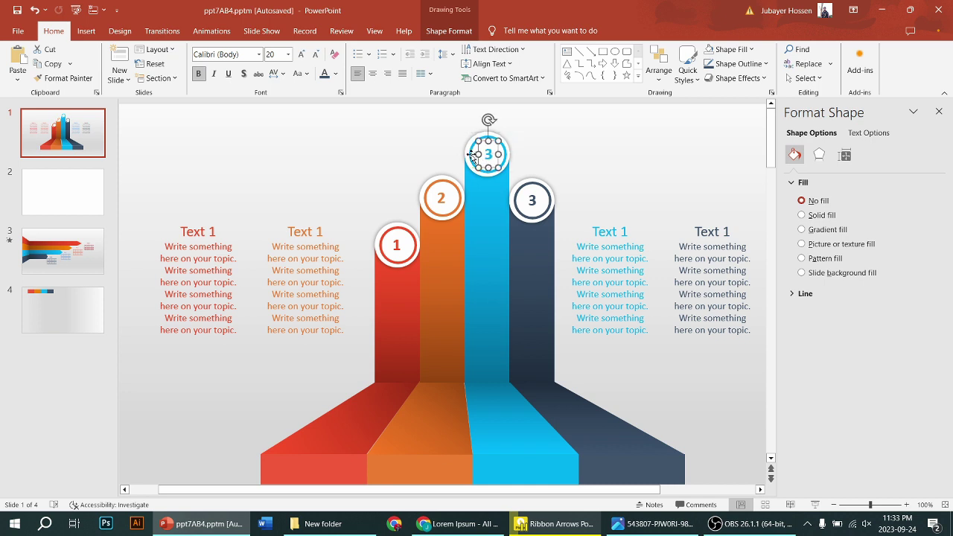
shift+click(470, 154)
shift+click(486, 225)
shift+click(506, 455)
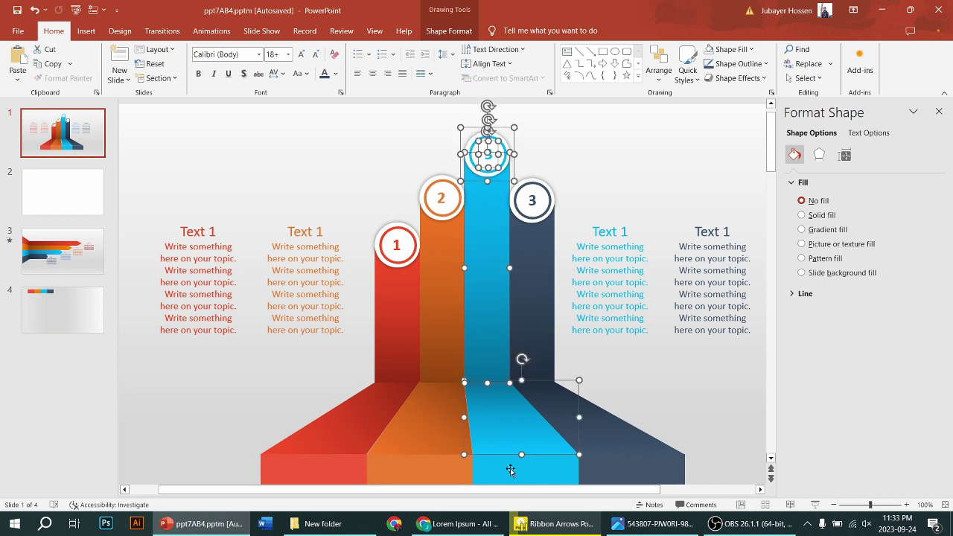
shift+click(510, 470)
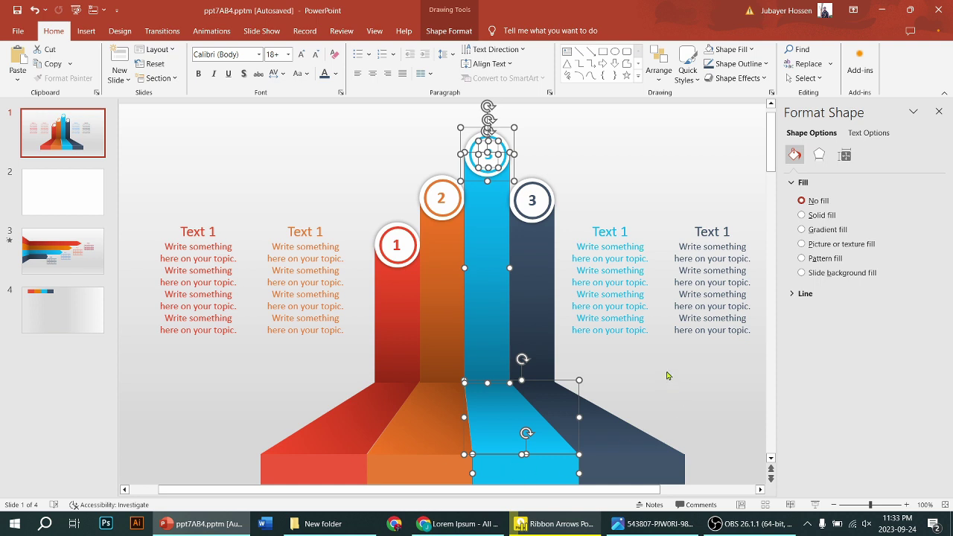
key(ctrl+g)
Step: Change the dark circle's number to 4 and select the dark column pieces
click(532, 201)
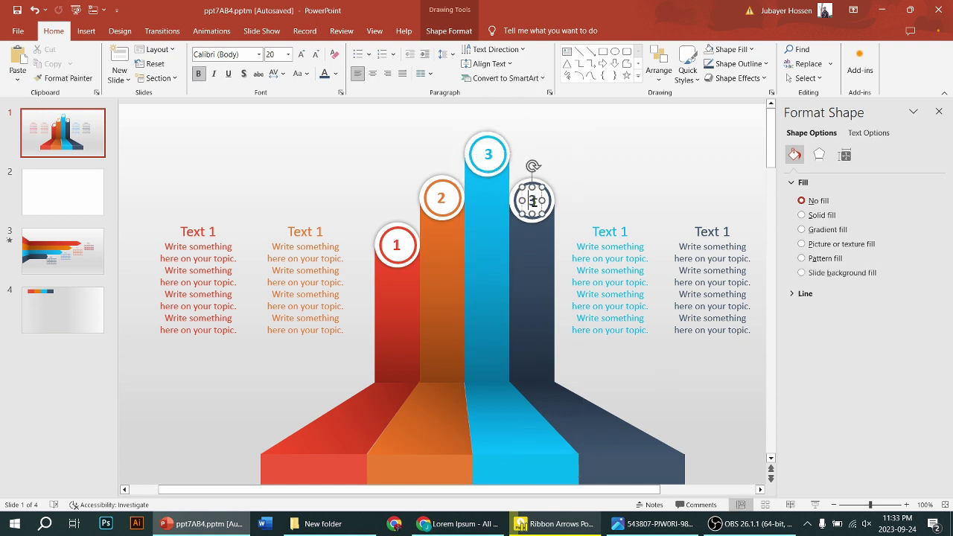
double_click(532, 201)
text(3)
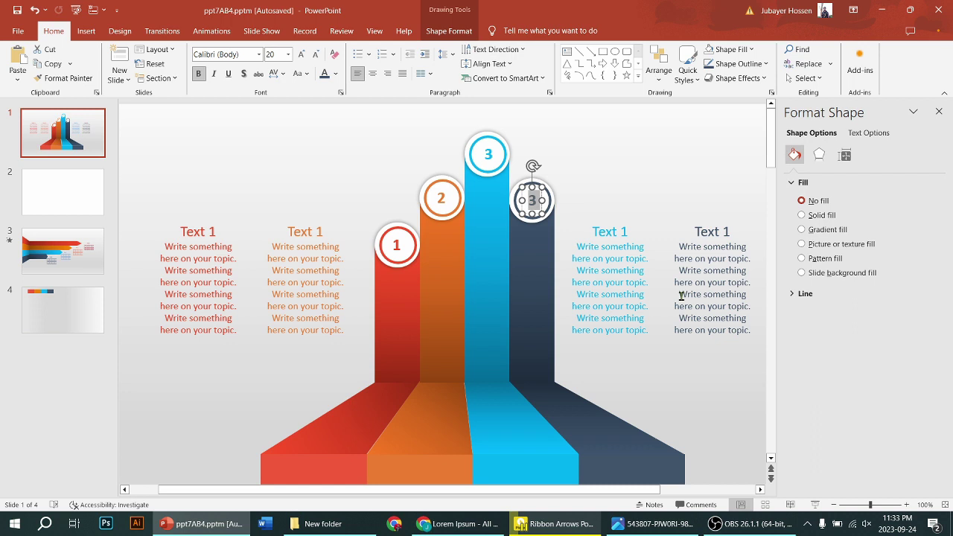
text(4)
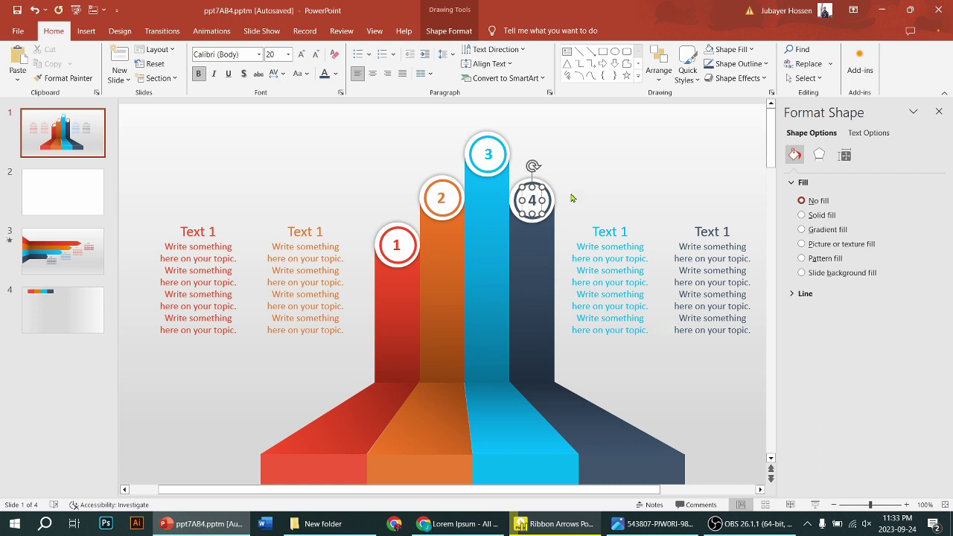
click(555, 201)
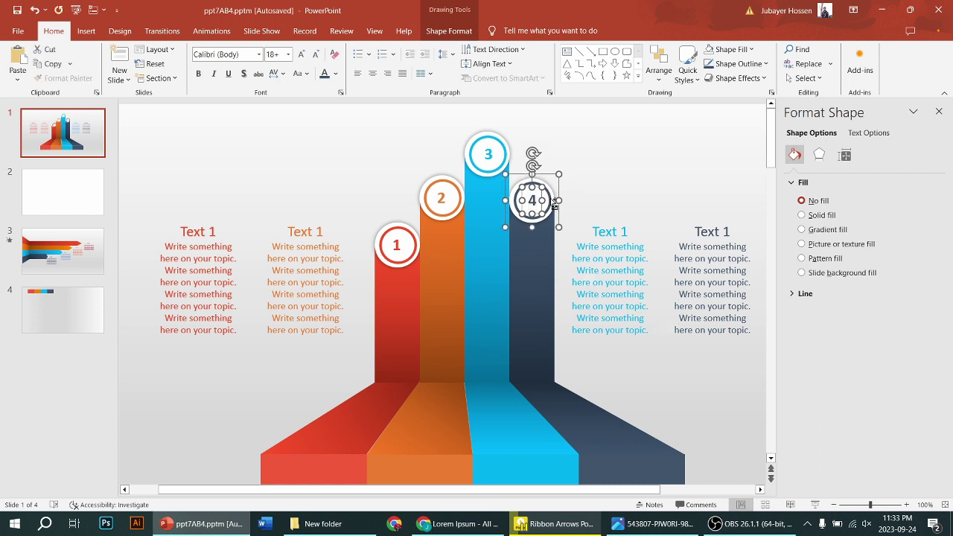
shift+click(542, 313)
shift+click(582, 433)
shift+click(618, 477)
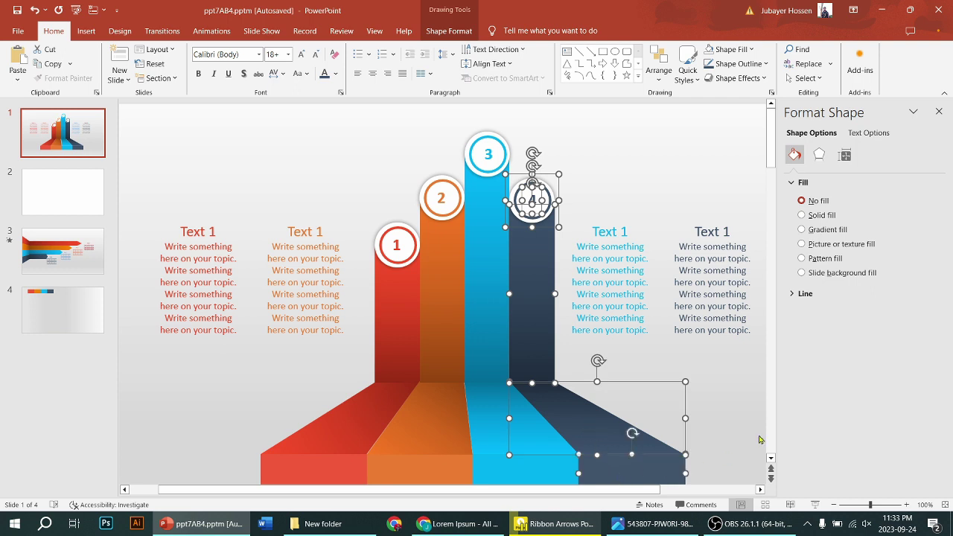
click(643, 318)
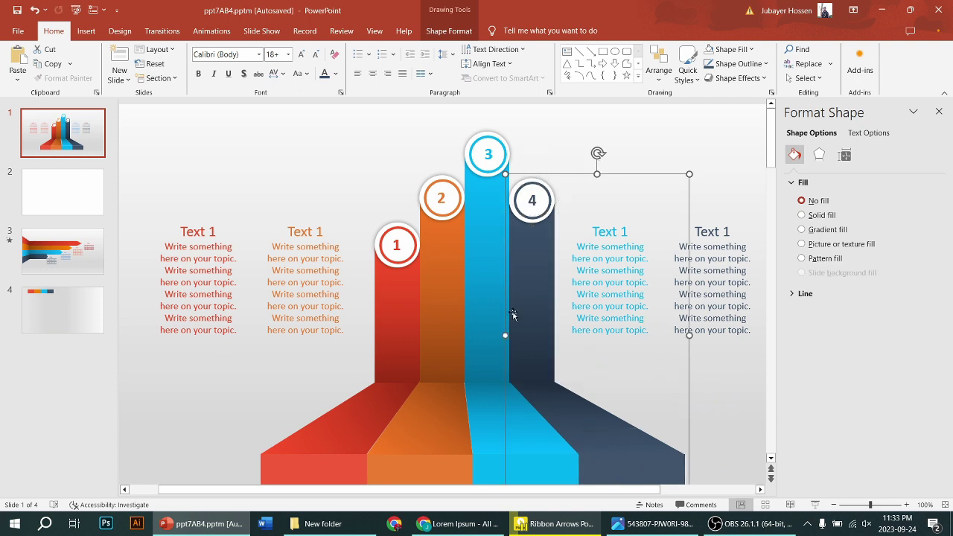
Step: Select the orange, red, blue and dark columns together for shape formatting
click(426, 319)
shift+click(442, 318)
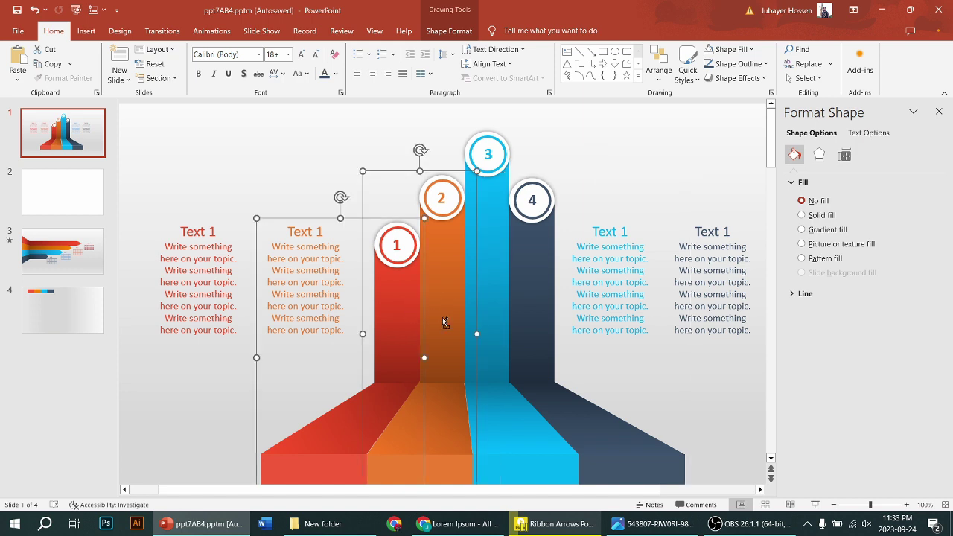
shift+click(492, 314)
shift+click(522, 318)
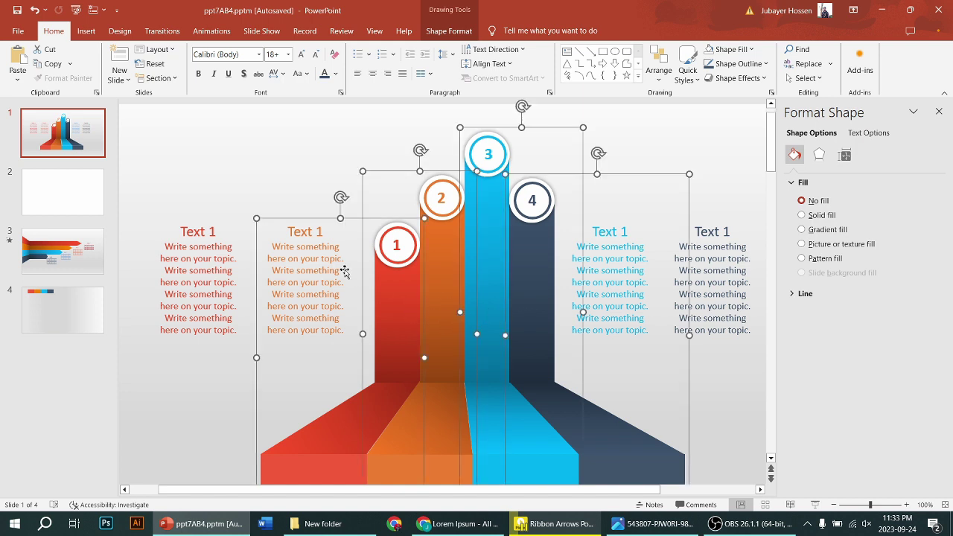
click(444, 38)
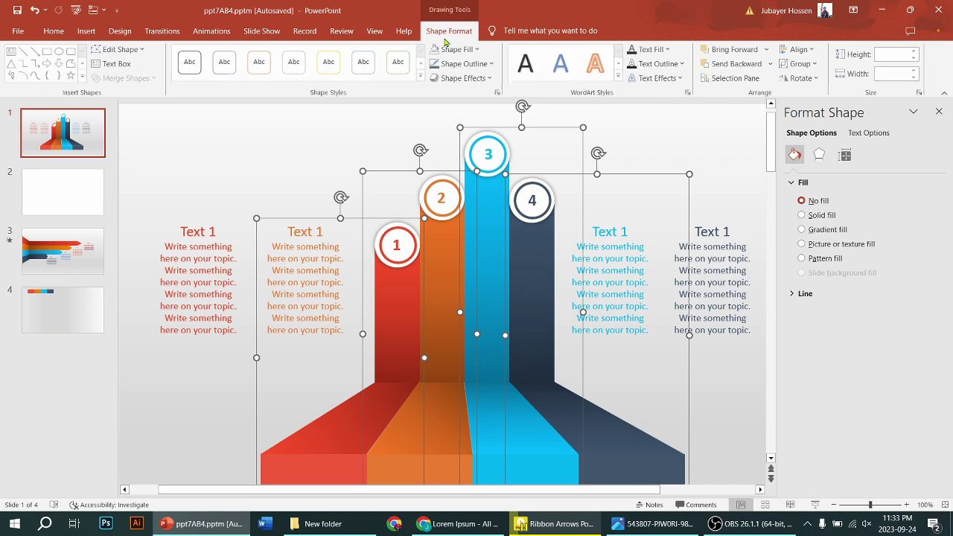
Step: Apply an Outer shadow preset from Shape Effects to the four columns
click(463, 78)
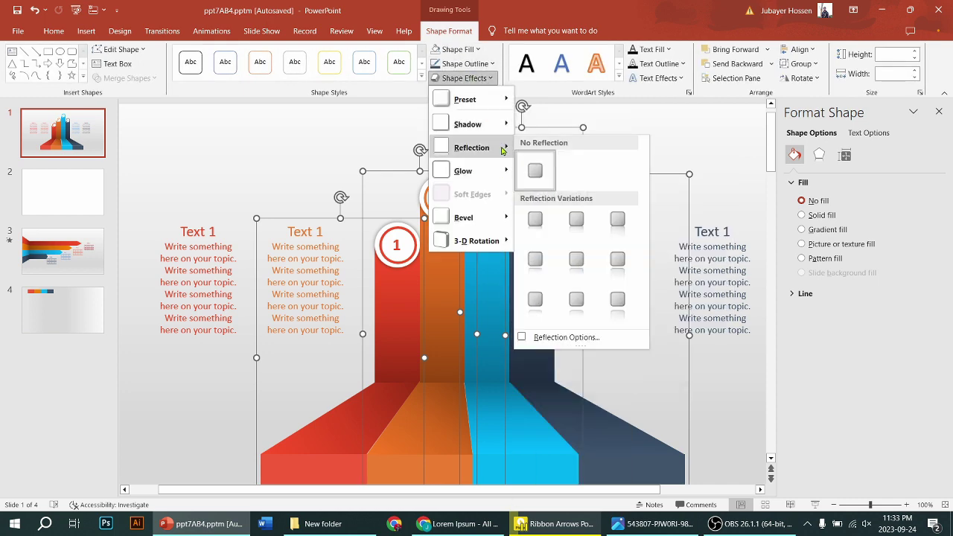
mouse_move(467, 124)
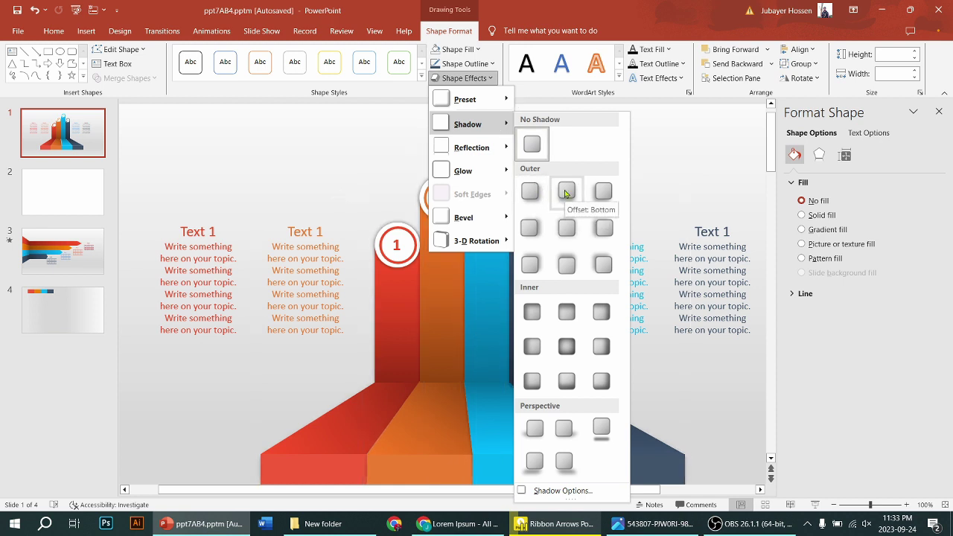
click(603, 192)
click(740, 382)
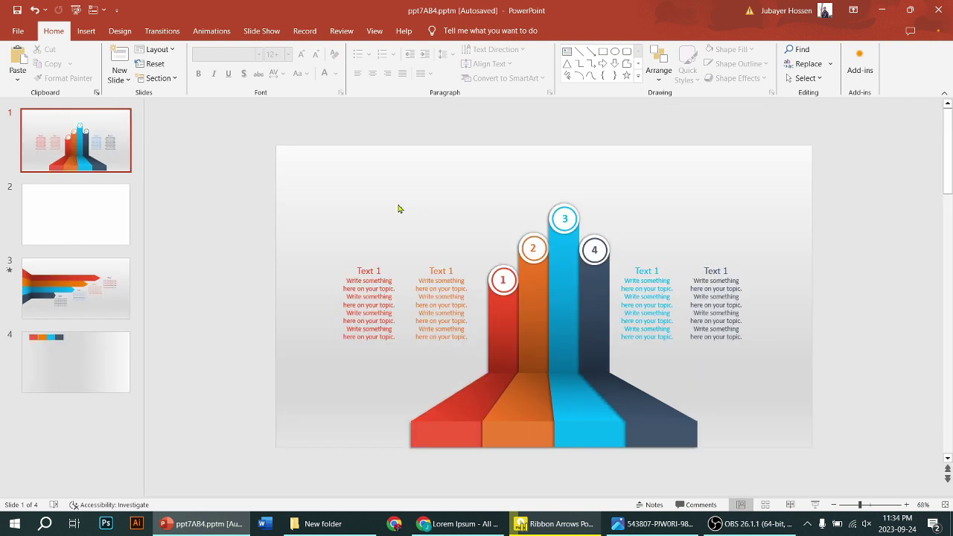
Step: Add a top text box reading 'Your title here', enlarged to 44 pt and bold
click(566, 51)
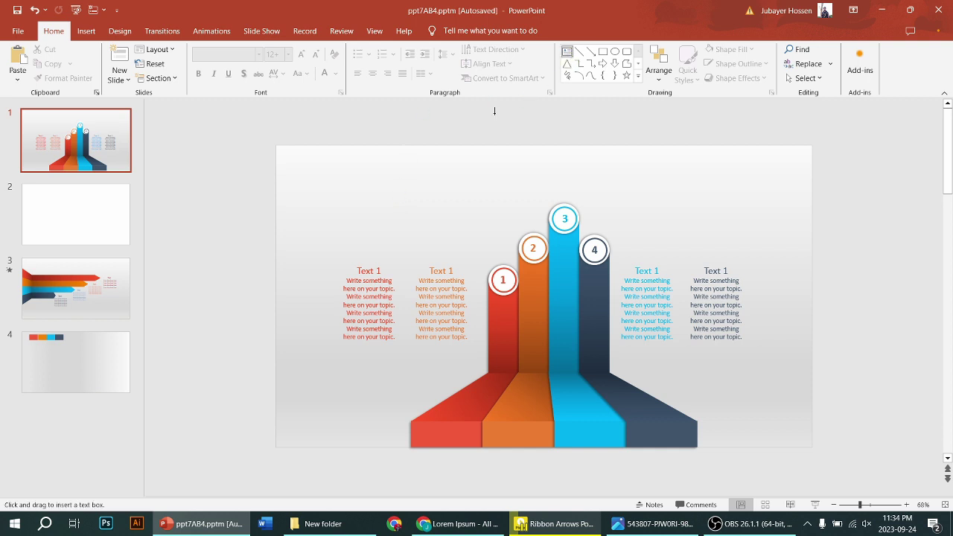
mouse_move(437, 151)
mouse_down()
mouse_move(638, 198)
mouse_move(673, 191)
mouse_up()
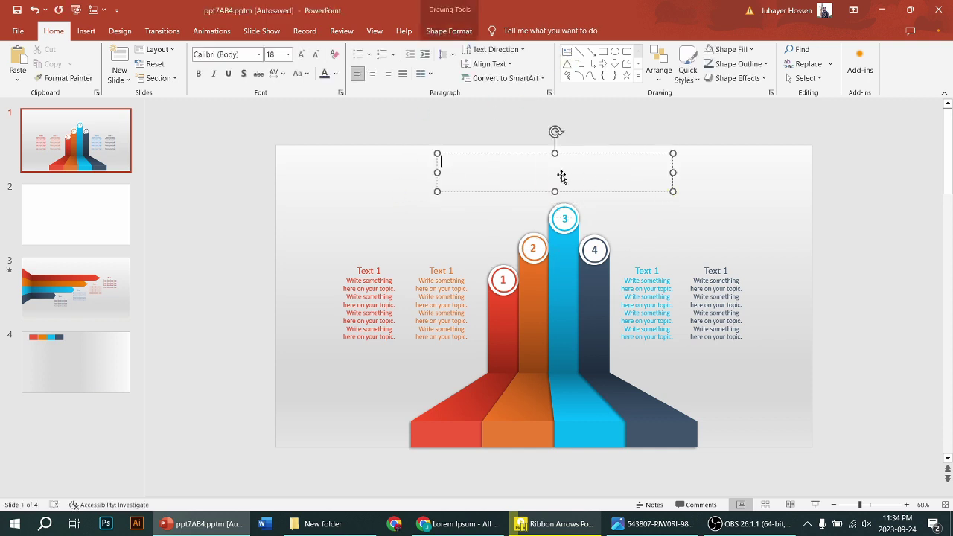
text(Your title here)
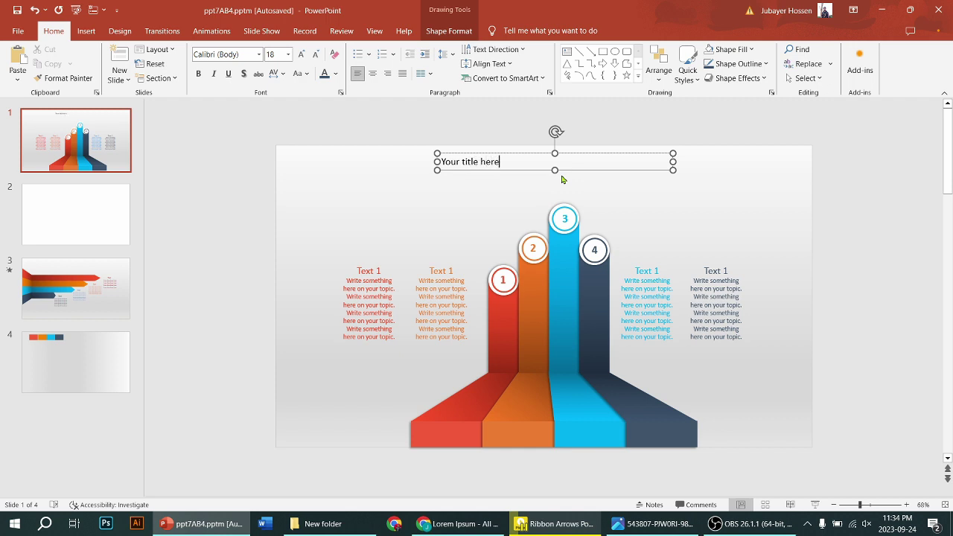
key(ctrl+a)
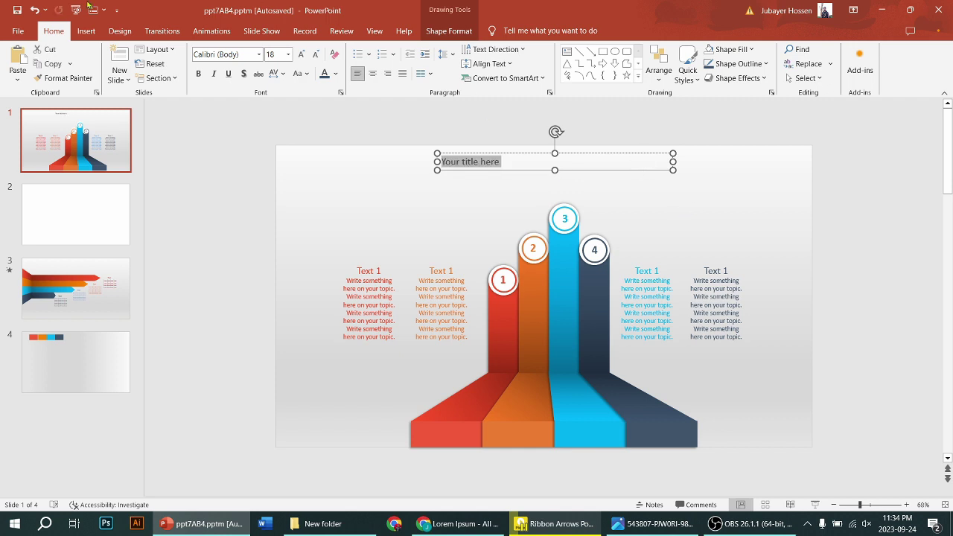
click(301, 56)
click(301, 56)
click(301, 56)
click(301, 55)
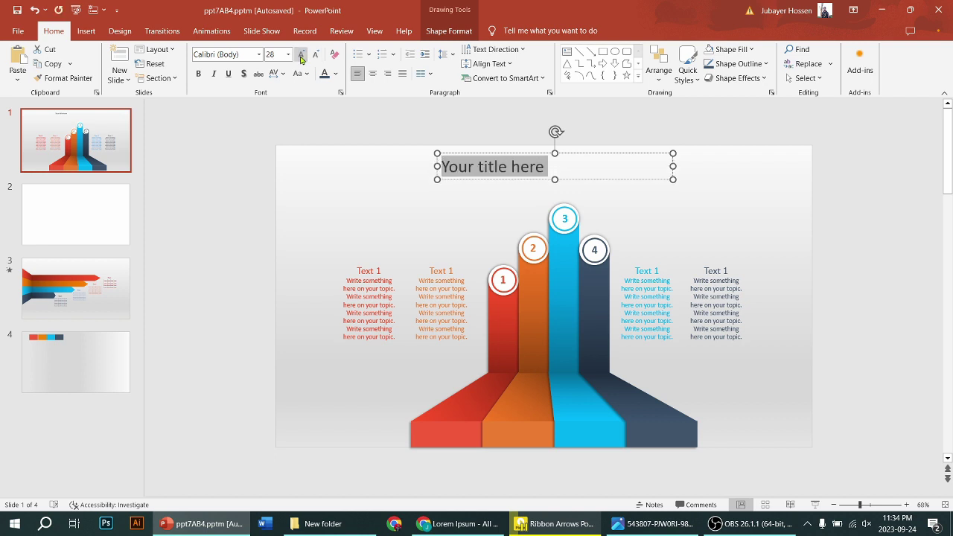
click(300, 56)
click(300, 56)
click(301, 56)
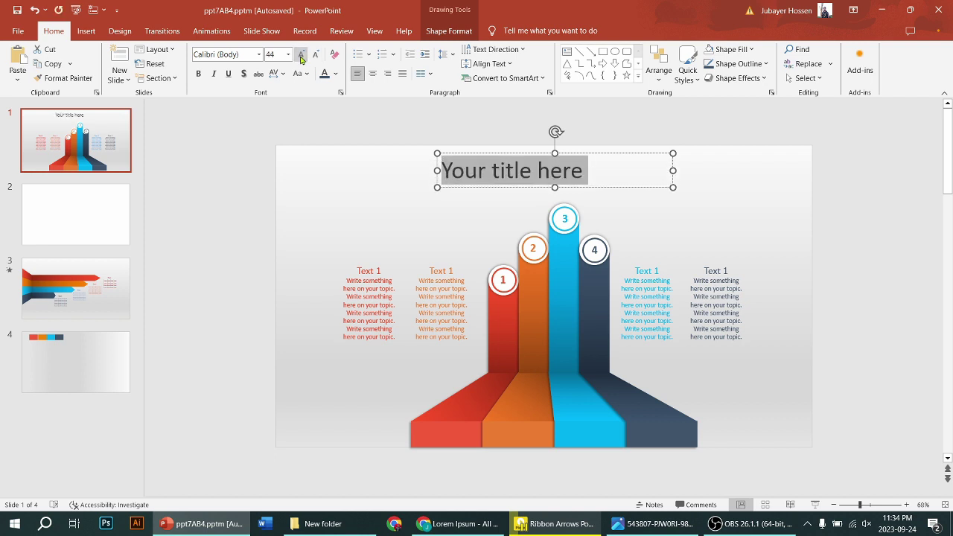
click(200, 74)
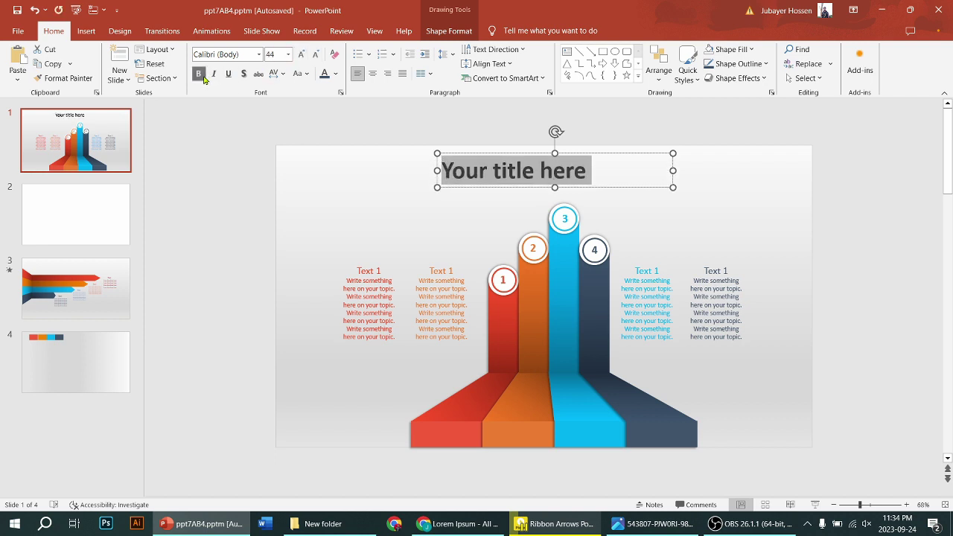
Step: Narrow the title box and centre it above the bars
click(673, 170)
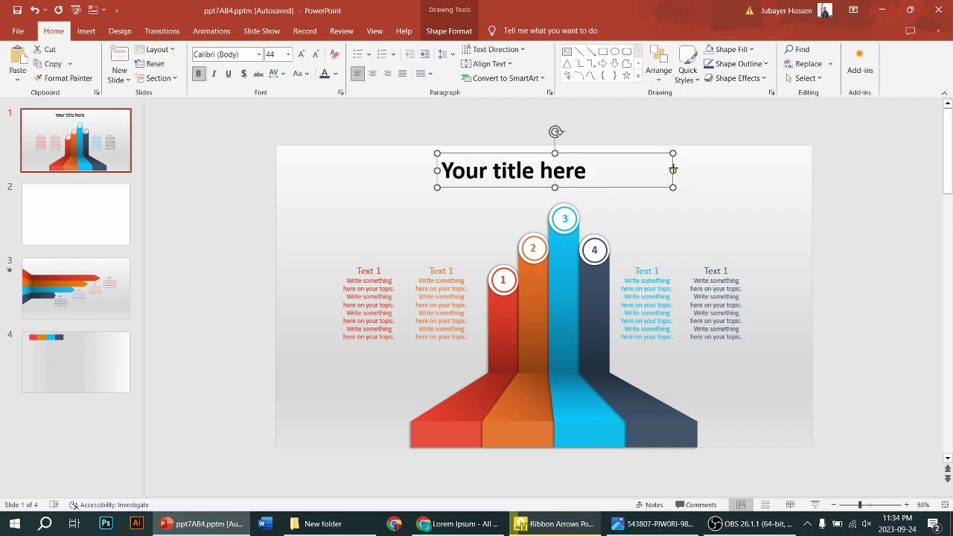
drag(673, 171, 596, 167)
drag(517, 186, 568, 191)
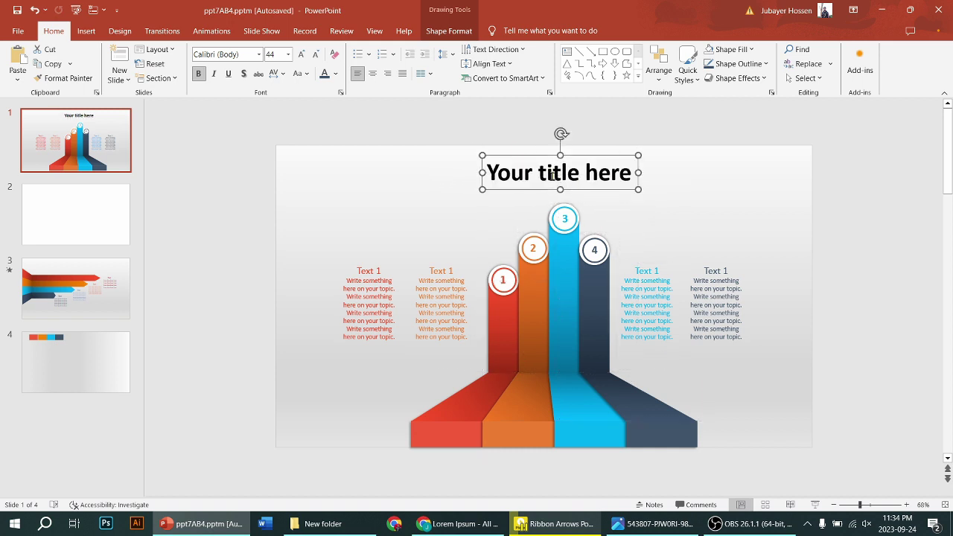
click(449, 31)
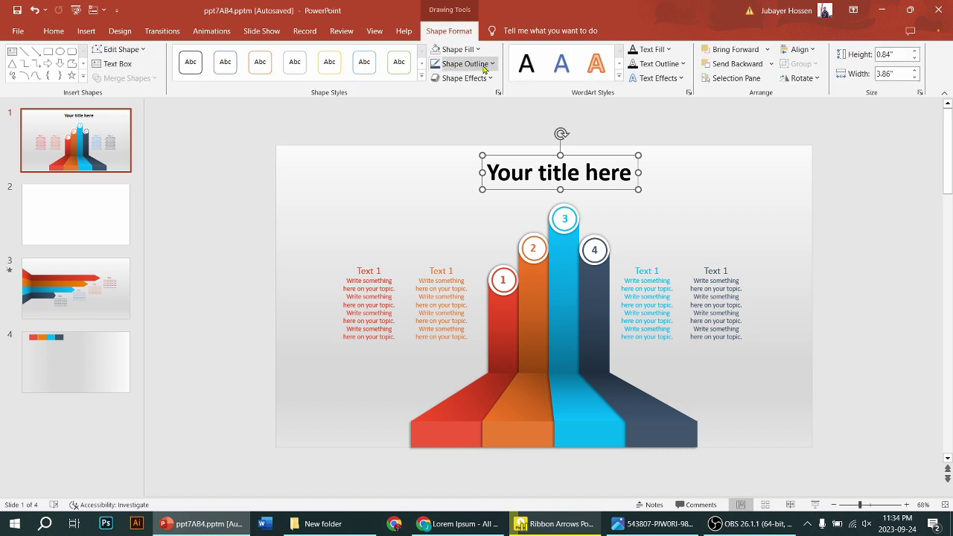
Step: Fill the title box with blue-grey
click(479, 51)
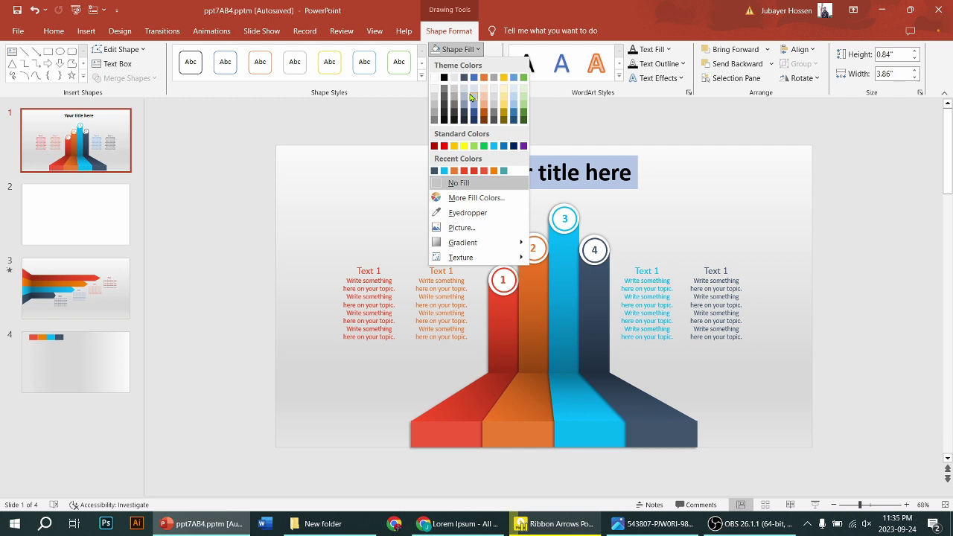
click(473, 93)
click(708, 194)
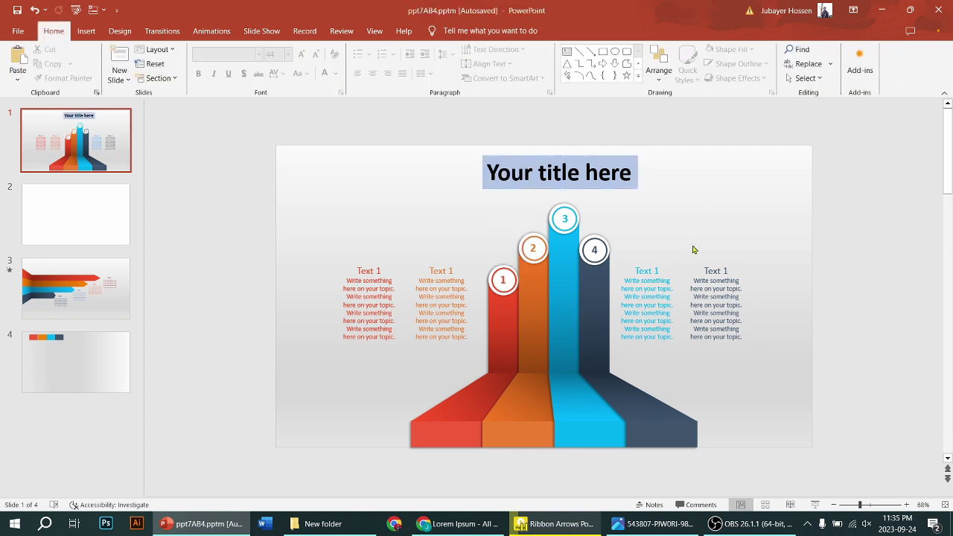
Step: Set the title text colour to white
triple_click(610, 177)
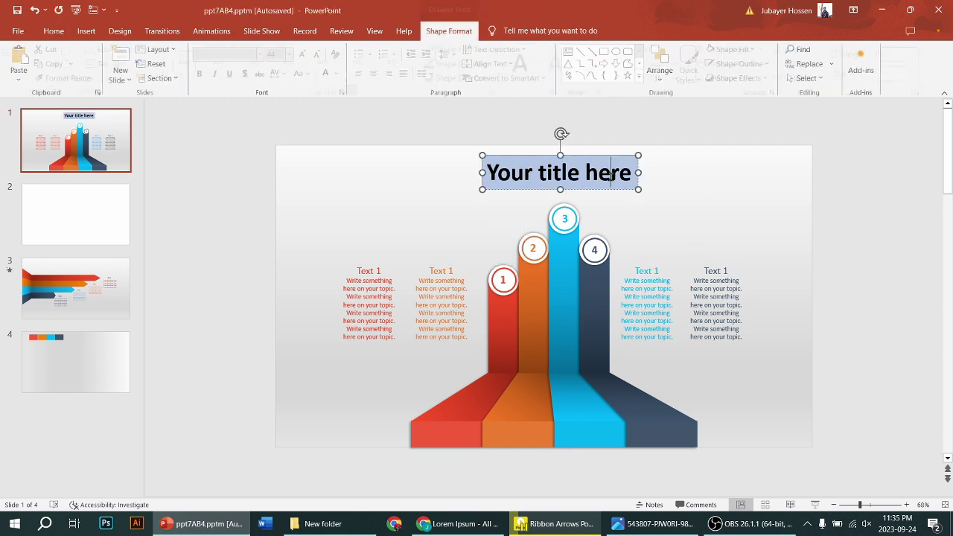
click(54, 30)
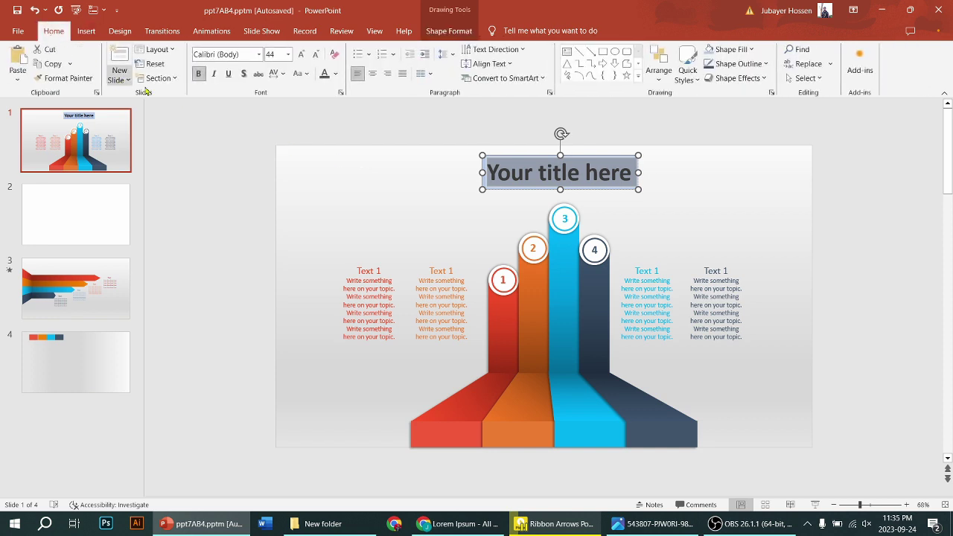
click(335, 74)
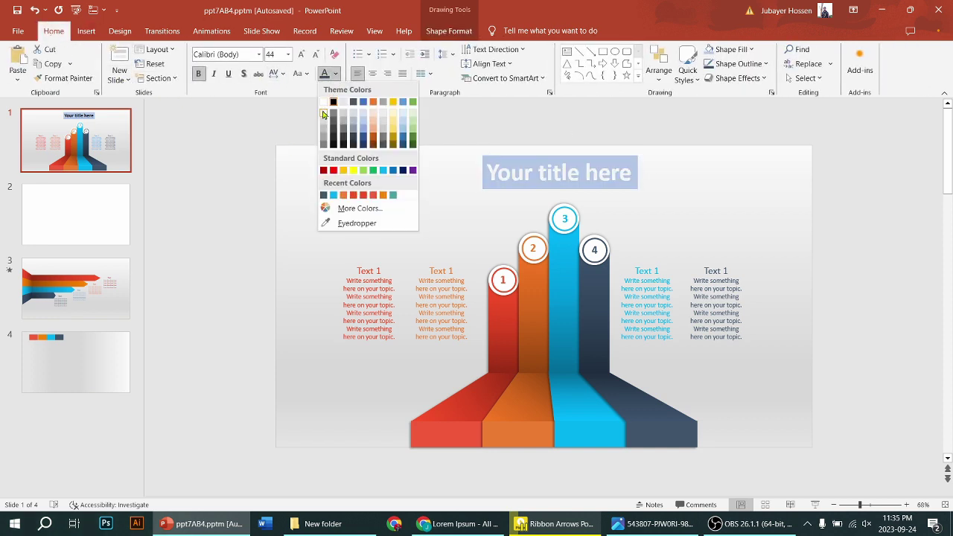
click(323, 101)
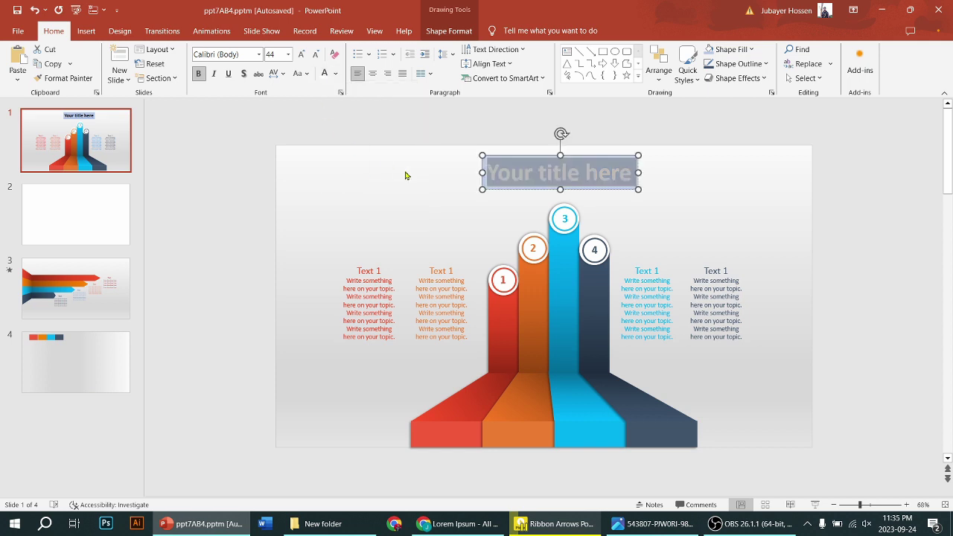
click(405, 174)
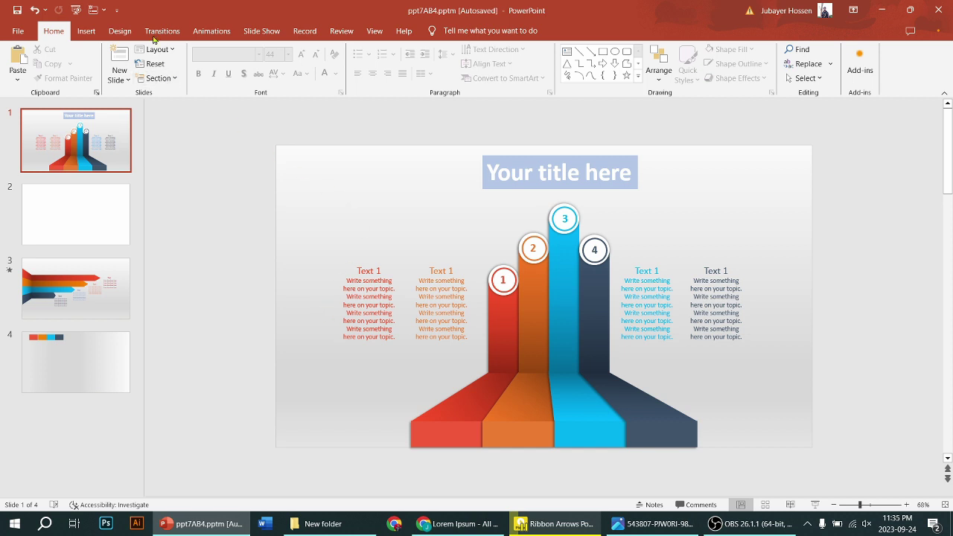
Step: Give the red bar group a Wipe From Bottom entrance, lengthened to 01.00 in the Animation Pane
click(212, 30)
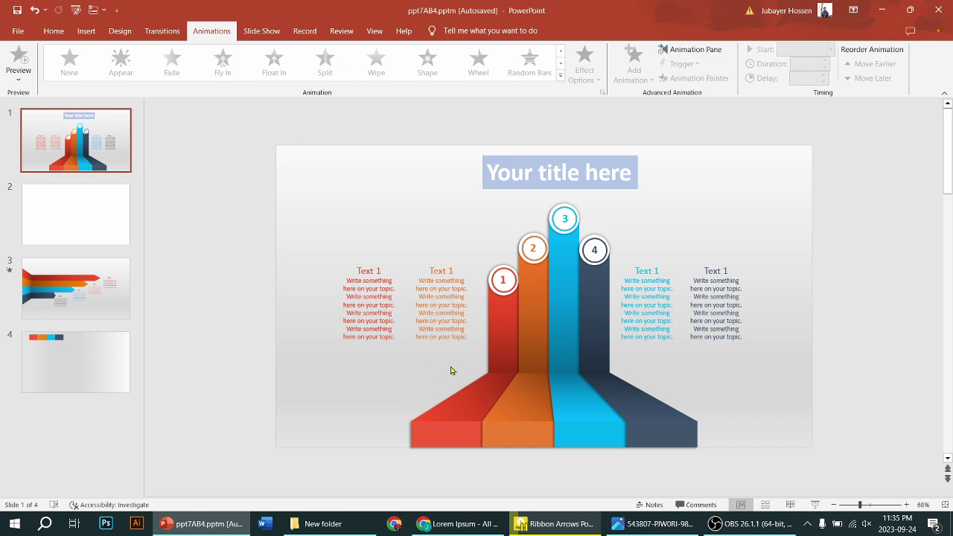
click(466, 397)
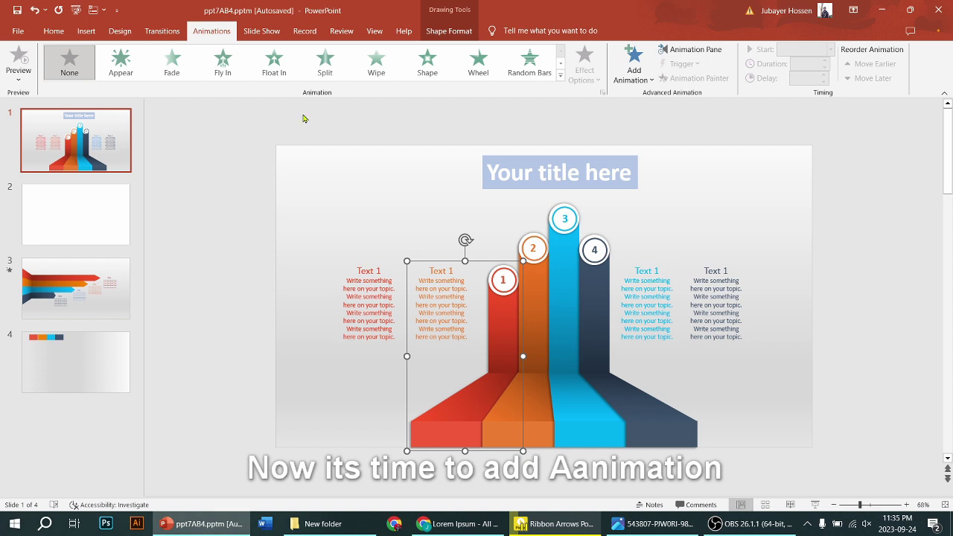
click(368, 74)
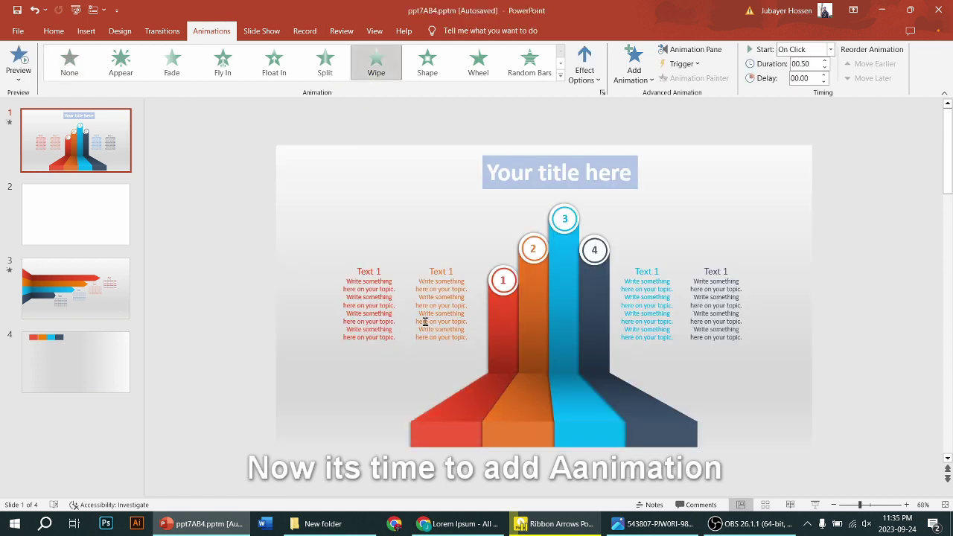
click(593, 76)
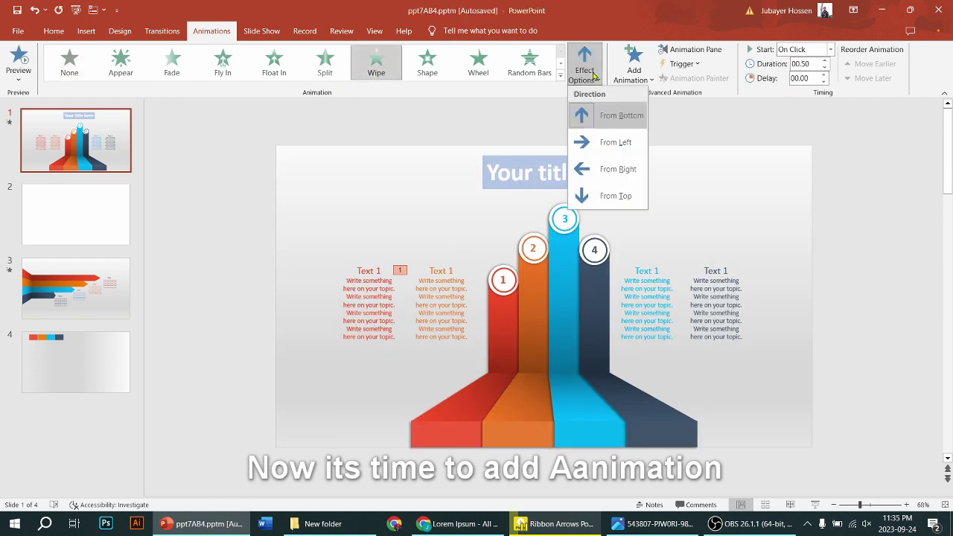
click(605, 117)
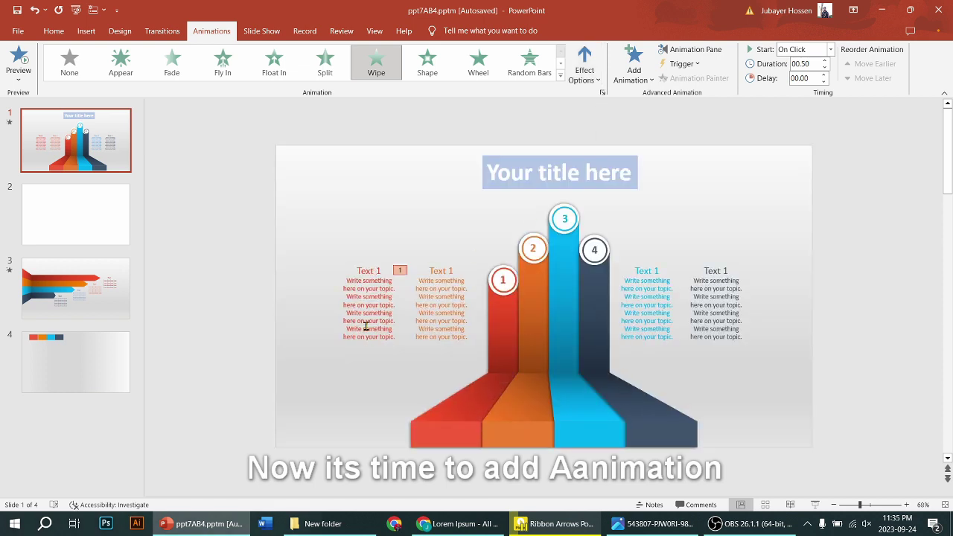
click(692, 49)
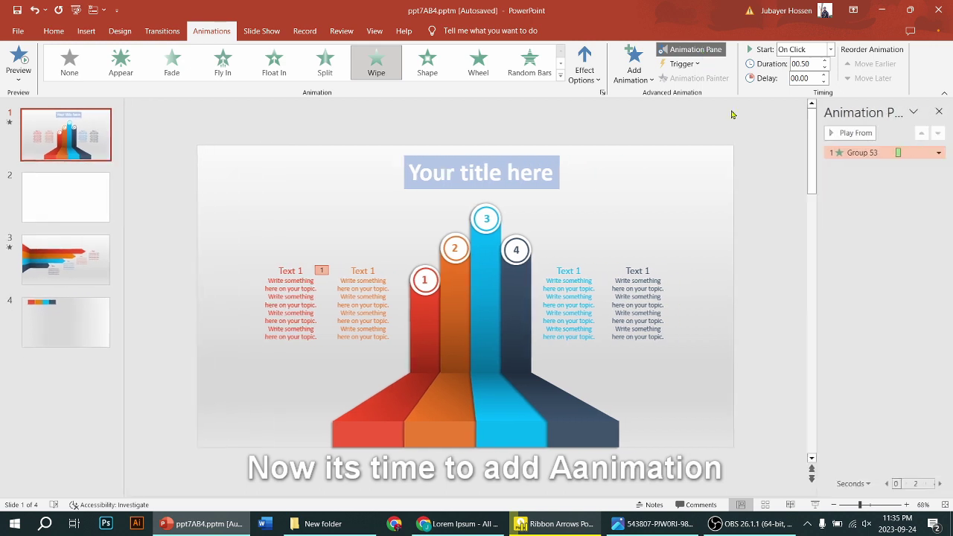
click(825, 61)
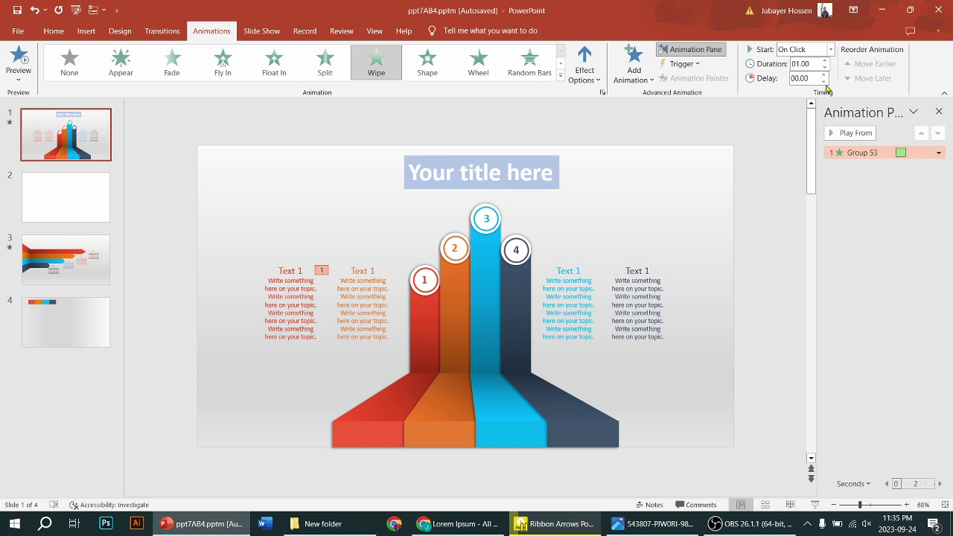
click(295, 306)
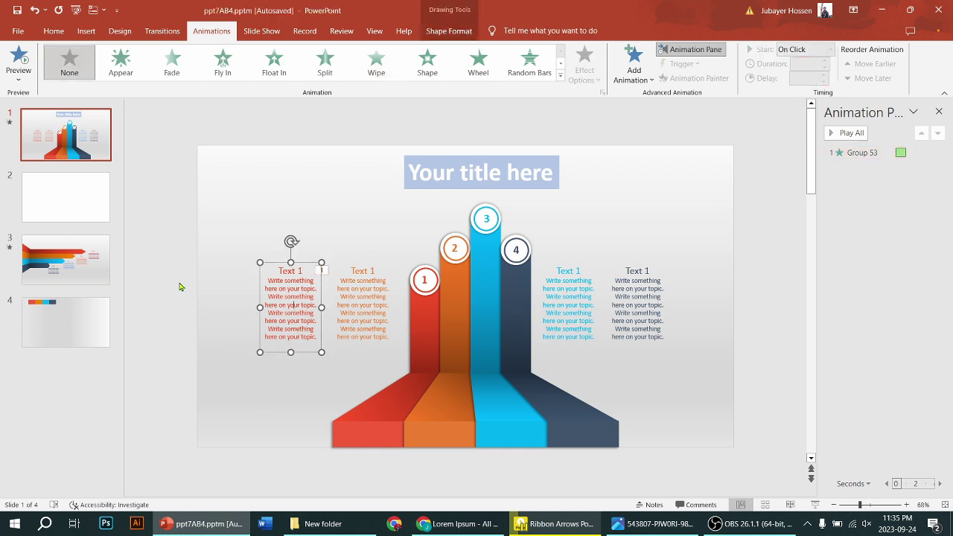
Step: Change the orange, blue and dark block headings to Text 2, Text 3 and Text 4
click(370, 272)
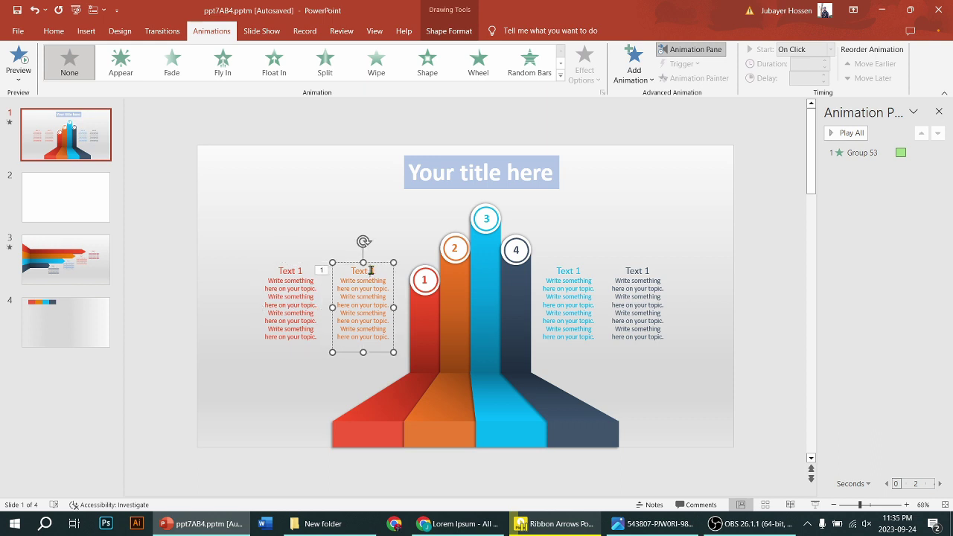
text(2)
double_click(576, 270)
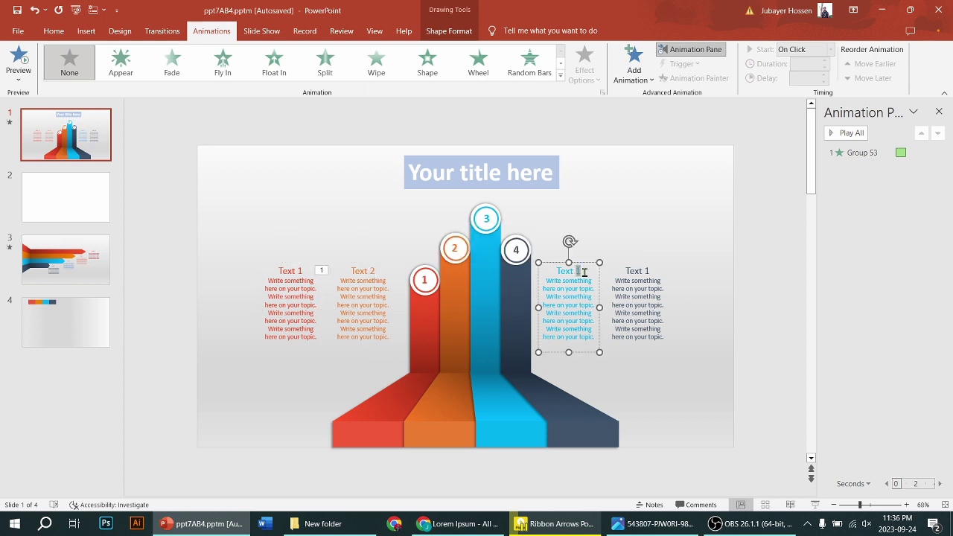
text(3)
double_click(646, 271)
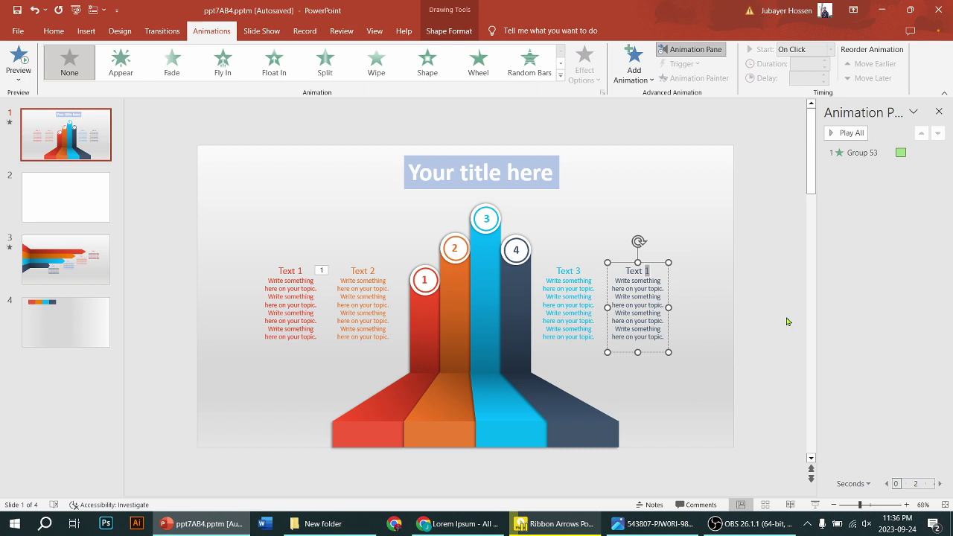
text(4)
click(266, 281)
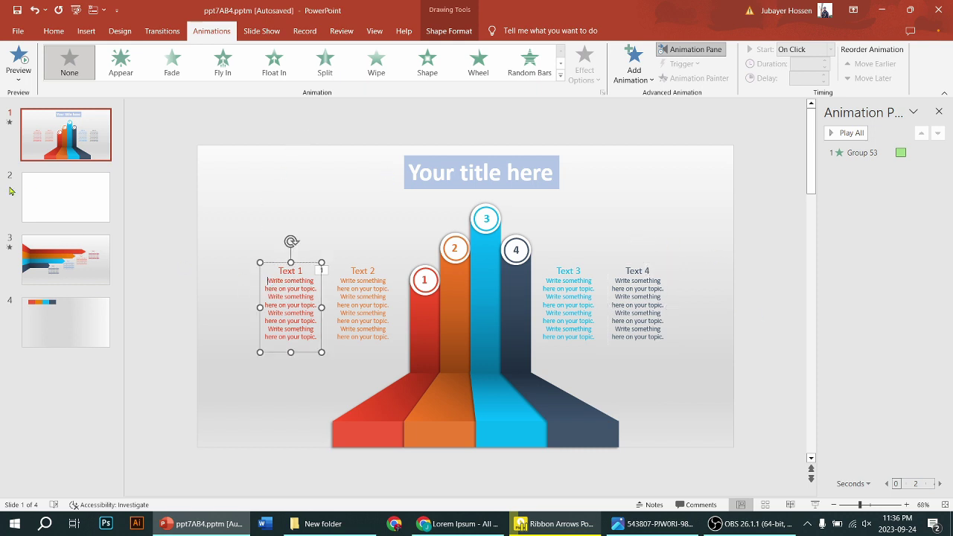
Step: Give Text 1 a Fade entrance starting After Previous with a longer duration
click(173, 66)
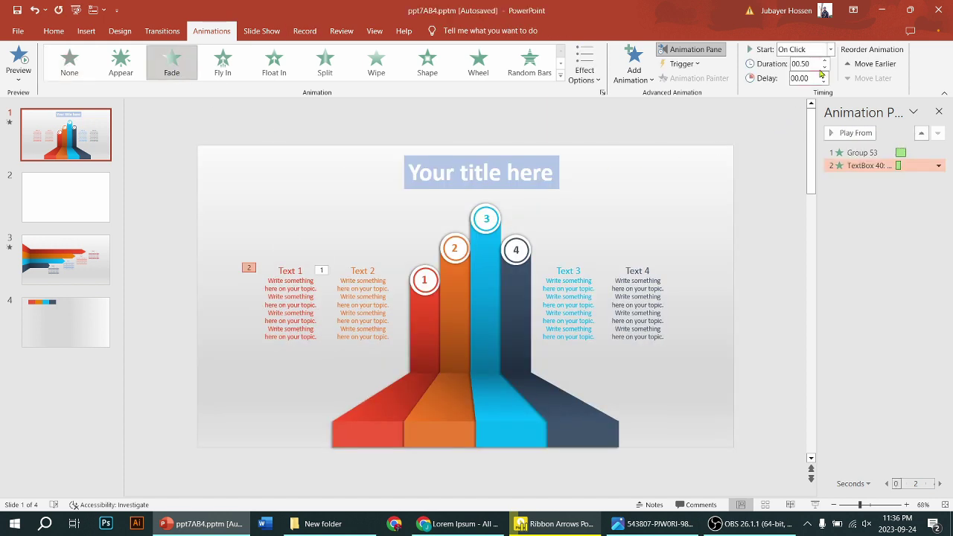
click(830, 51)
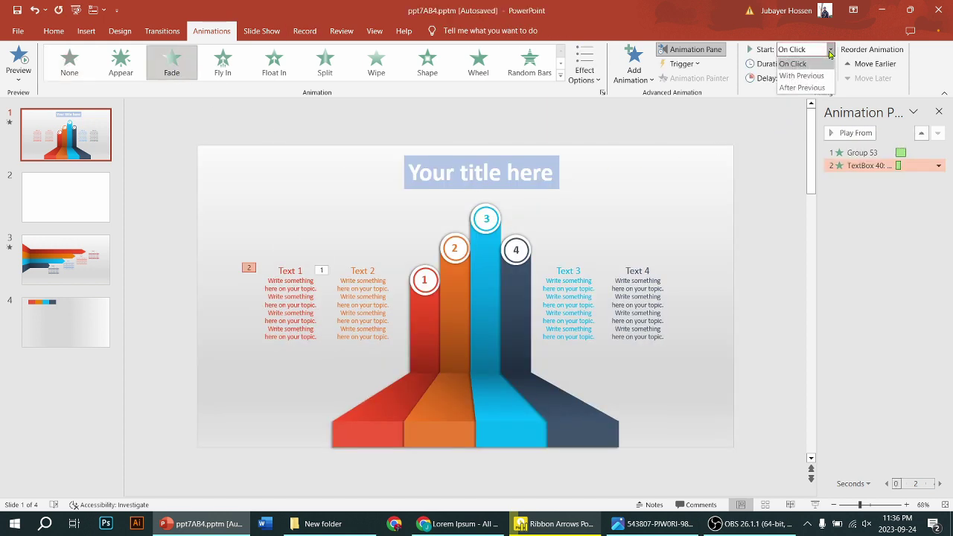
click(818, 88)
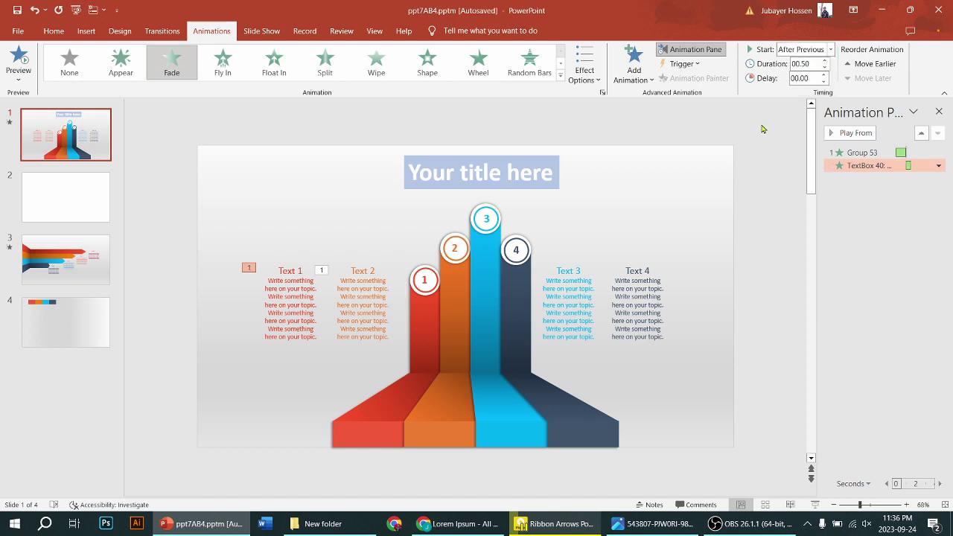
click(825, 64)
Step: Make the orange bar group wipe in from the bottom, starting After Previous
click(434, 418)
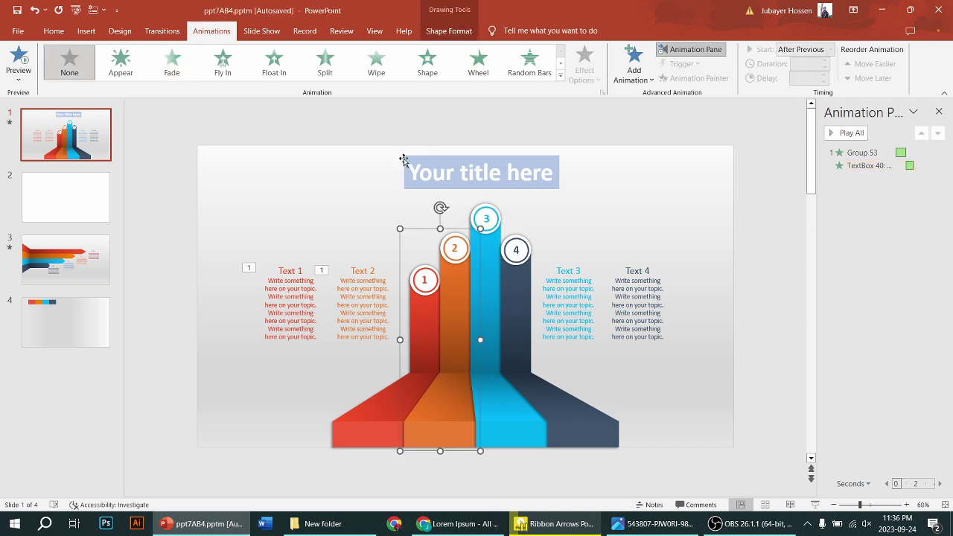
click(377, 66)
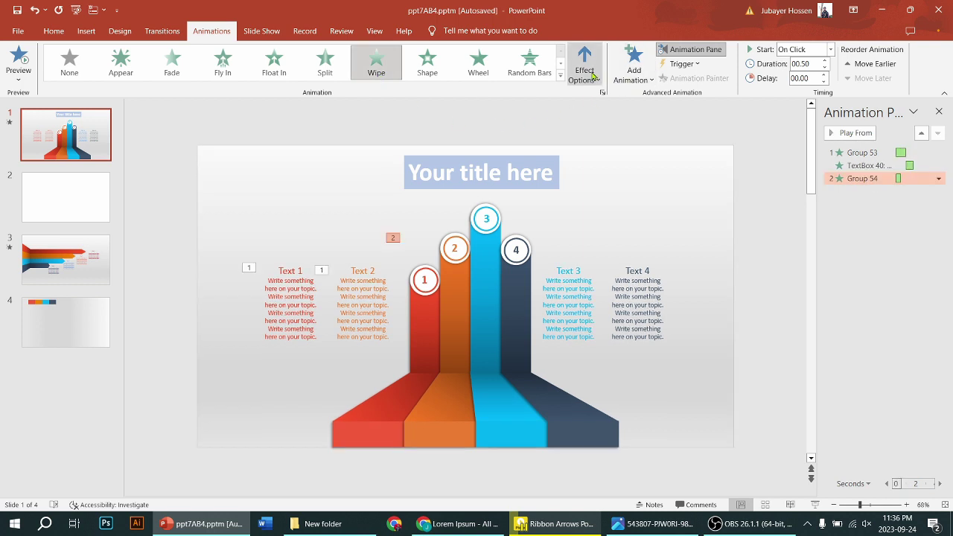
click(584, 65)
click(604, 118)
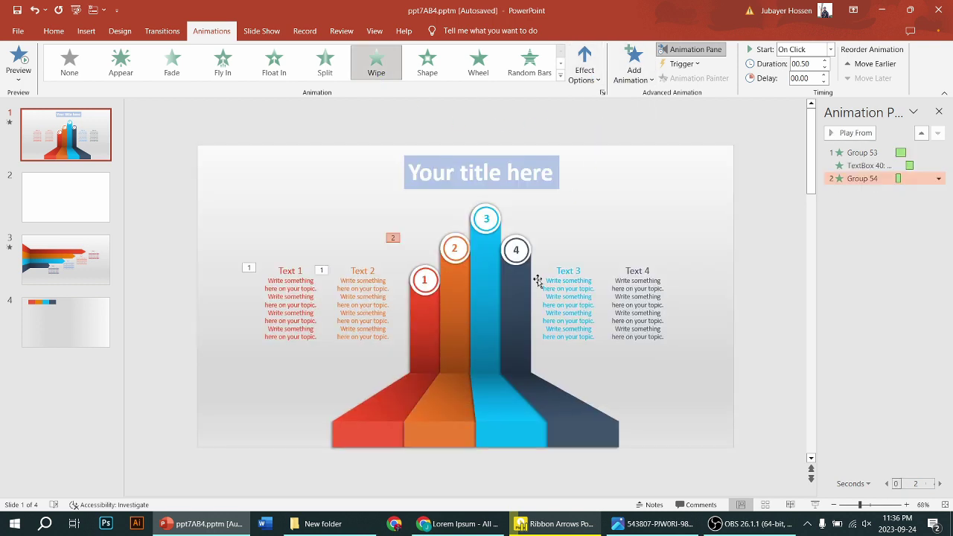
click(830, 49)
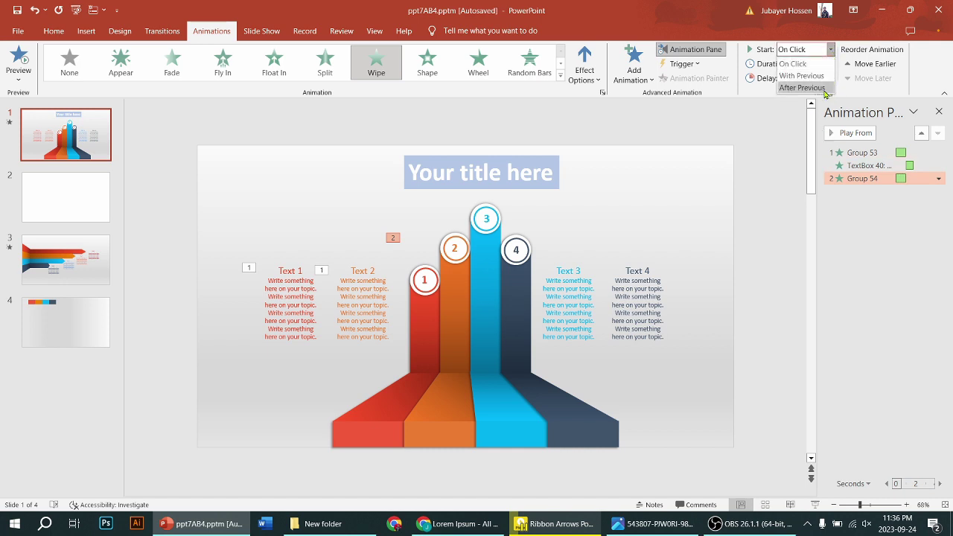
click(803, 88)
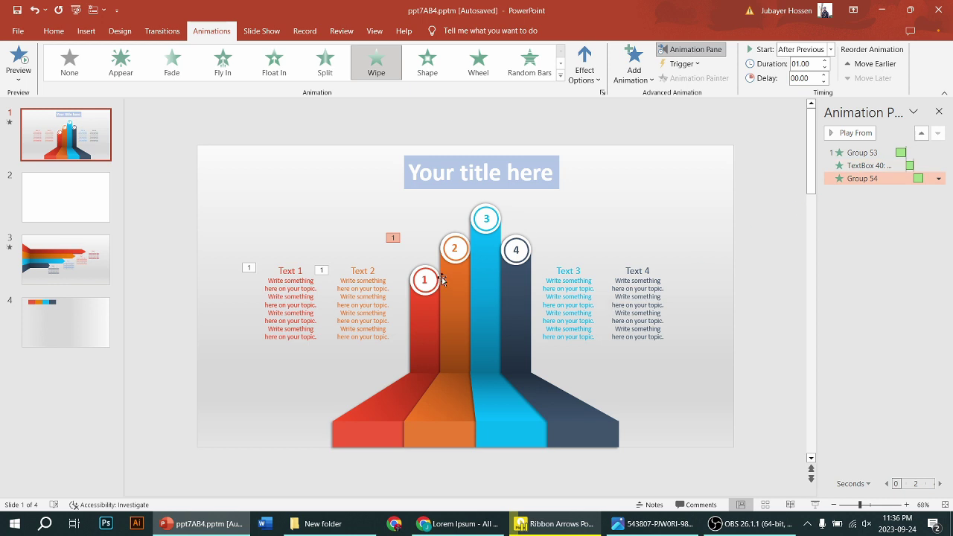
Step: Give Text 2 a 0.75-second Fade entrance starting After Previous
click(363, 309)
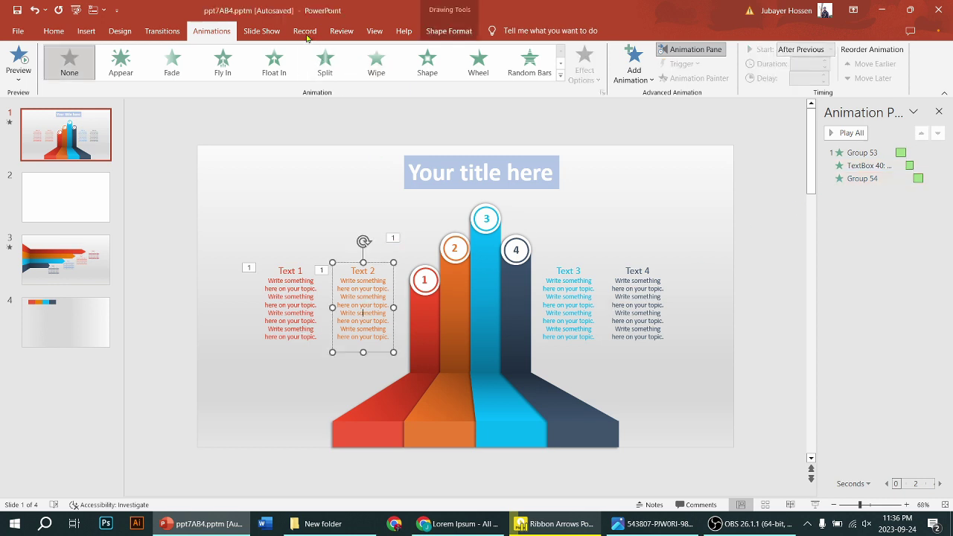
click(175, 64)
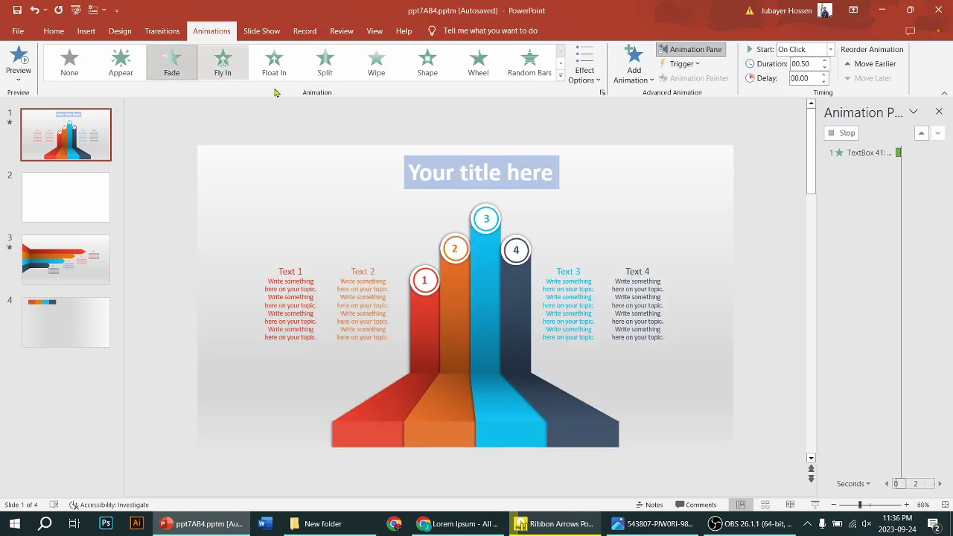
click(830, 49)
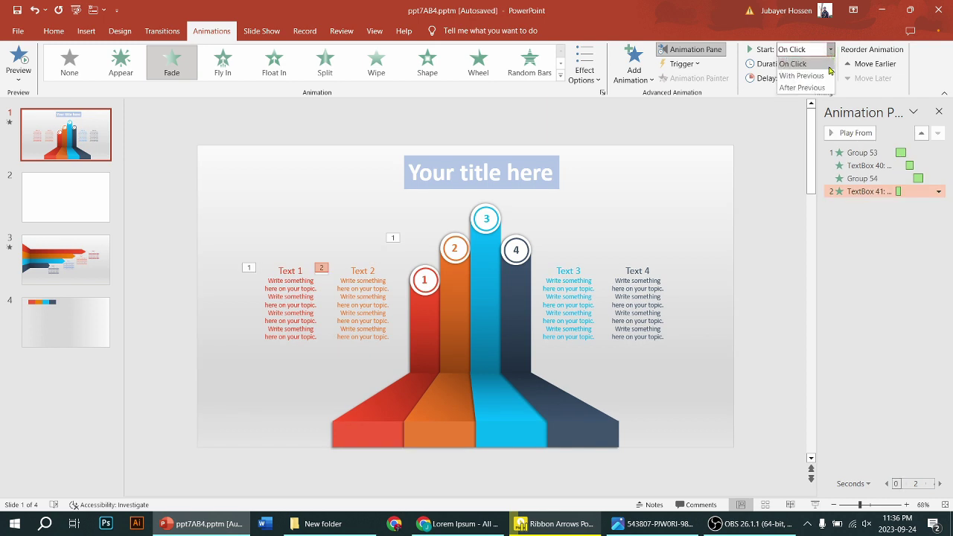
click(819, 86)
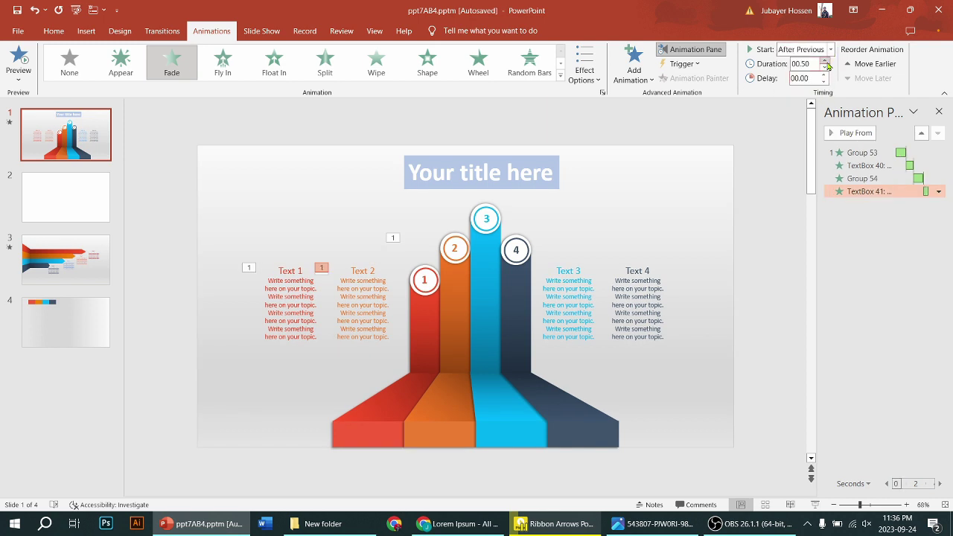
click(825, 61)
click(521, 257)
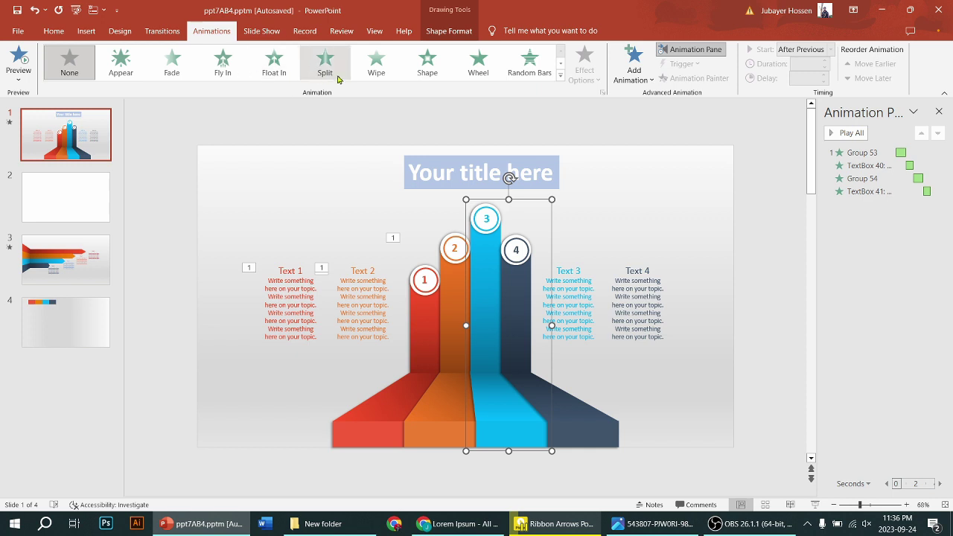
Step: Give the cyan bar group a one-second Wipe entrance starting After Previous
click(372, 71)
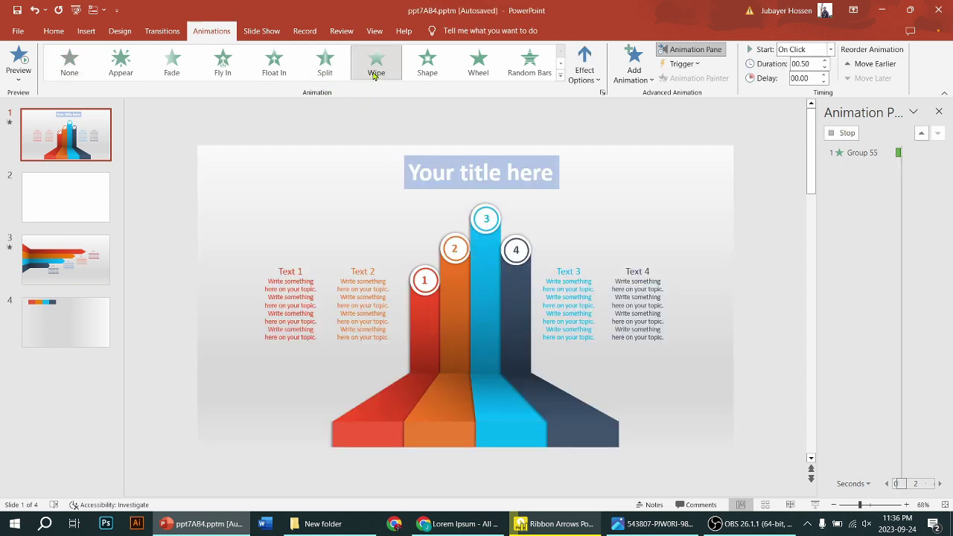
click(829, 49)
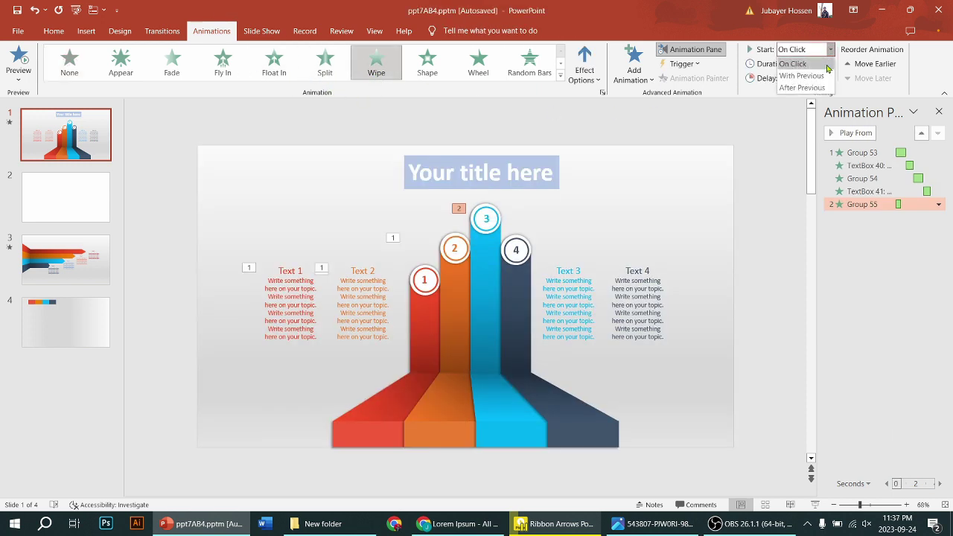
click(818, 86)
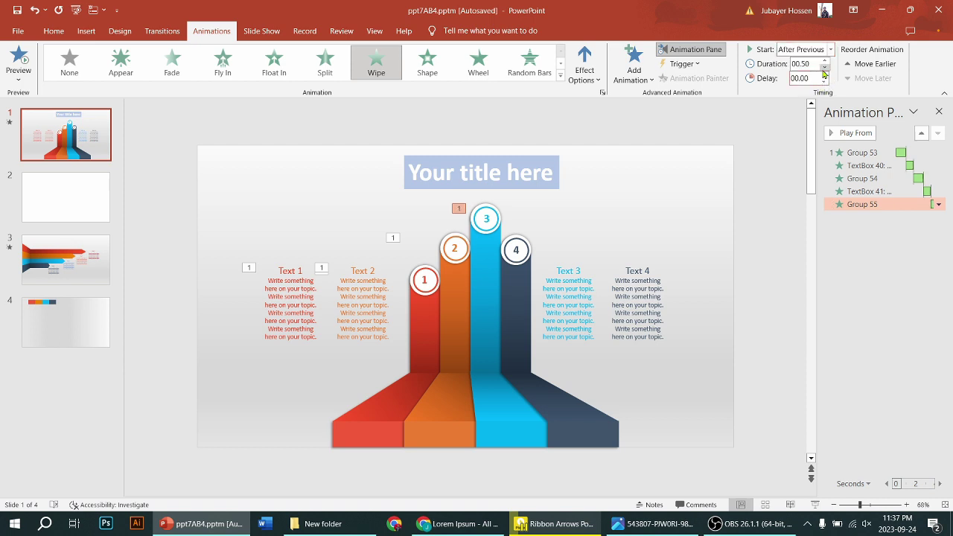
click(824, 60)
click(824, 60)
Step: Give Text 3 a 0.75-second Fade entrance starting After Previous
click(576, 319)
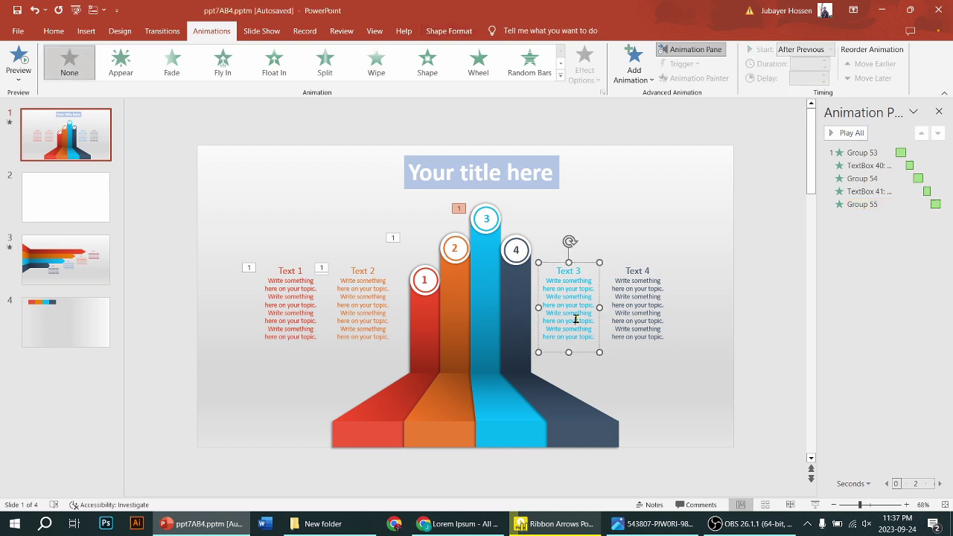
click(172, 61)
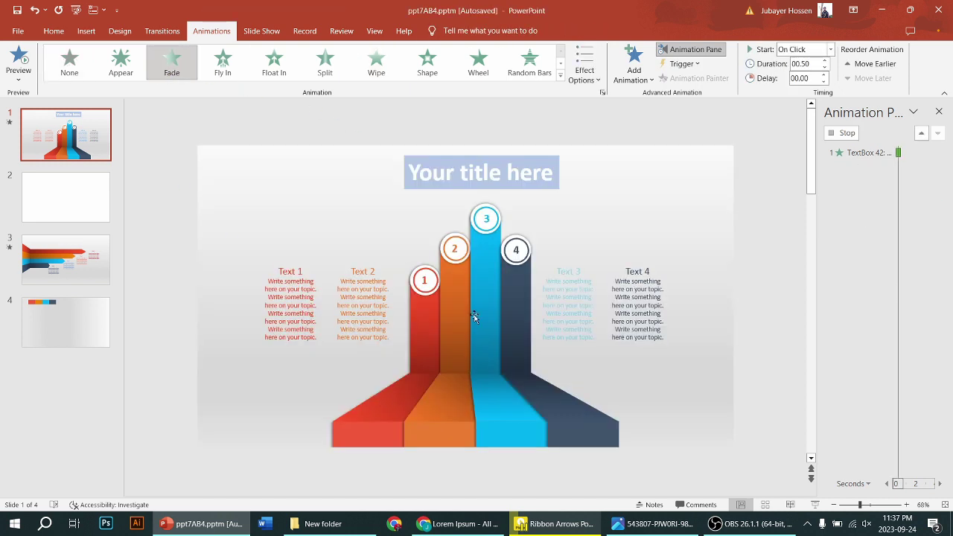
click(830, 49)
click(824, 87)
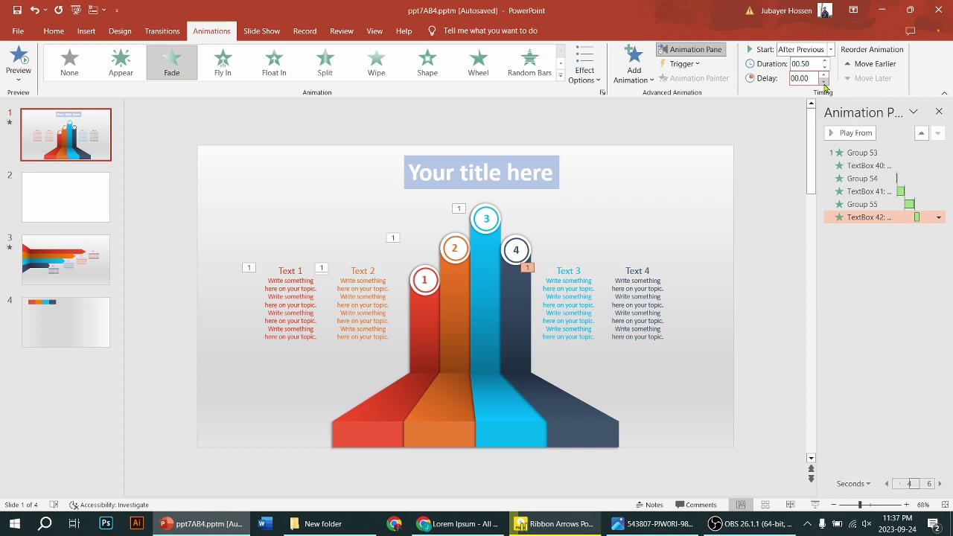
click(825, 61)
Step: Give the dark bar group a lengthened Wipe entrance starting After Previous
click(511, 321)
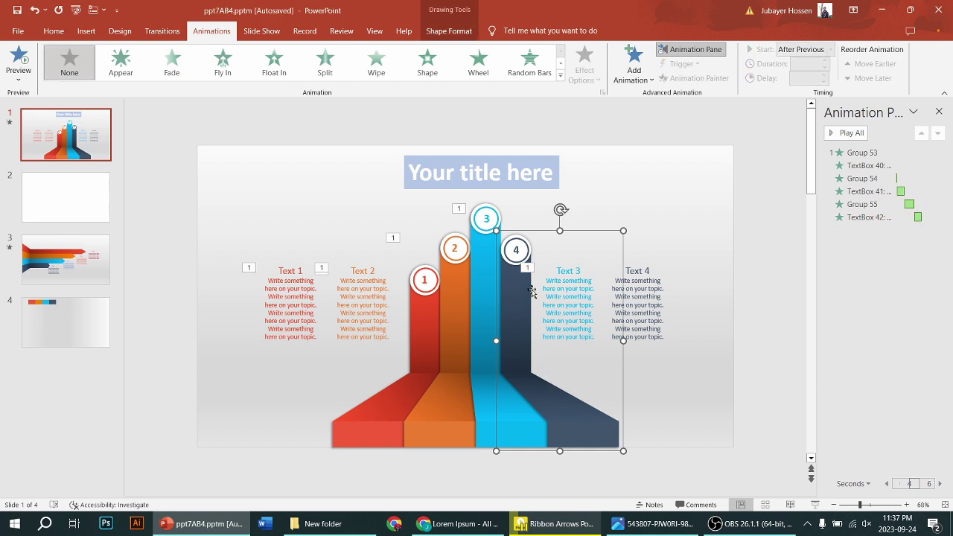
click(394, 69)
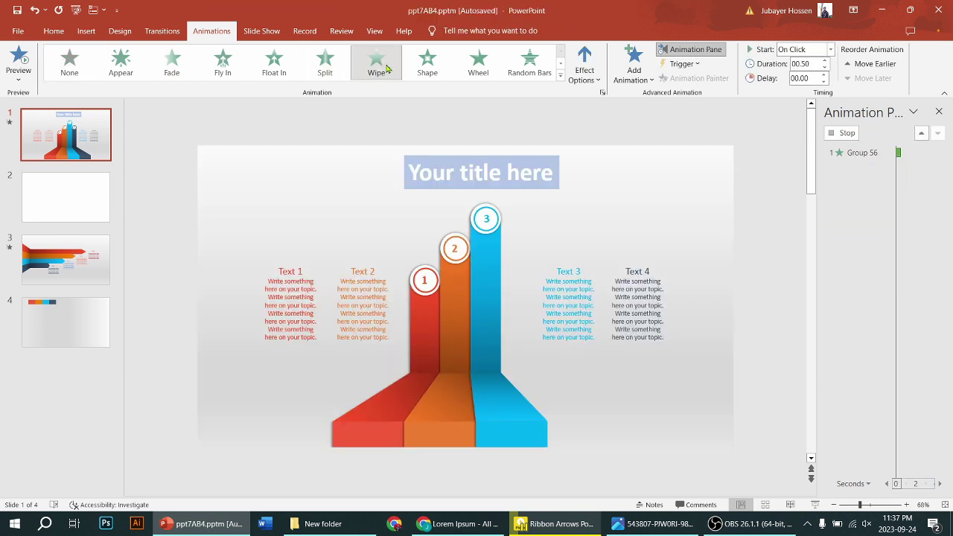
click(830, 49)
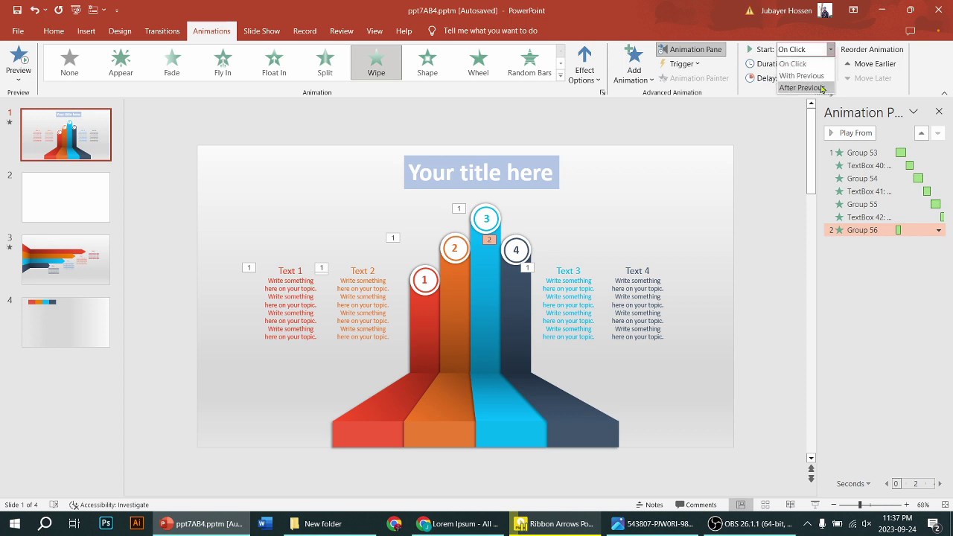
click(822, 89)
click(824, 60)
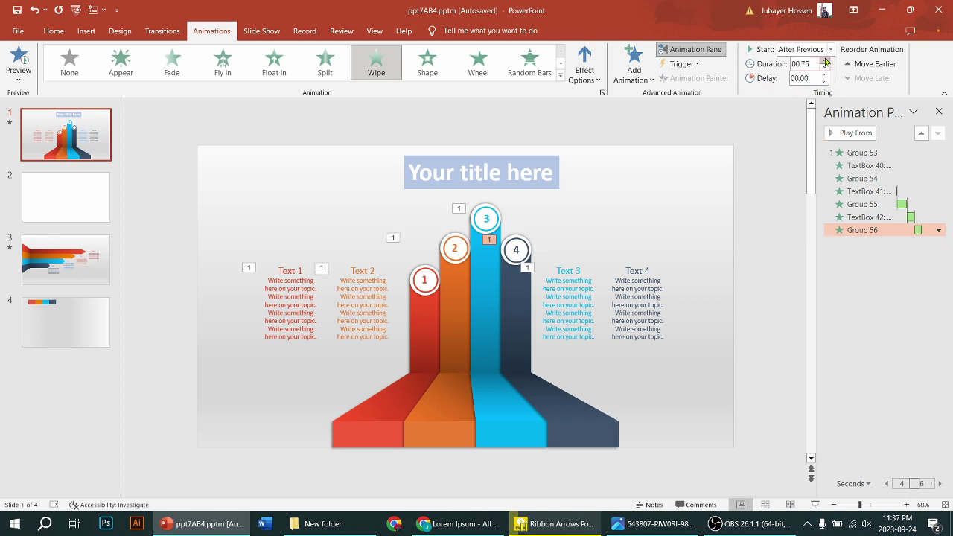
click(824, 61)
Step: Give Text 4 a 0.75-second Fade entrance starting After Previous
click(621, 307)
click(171, 66)
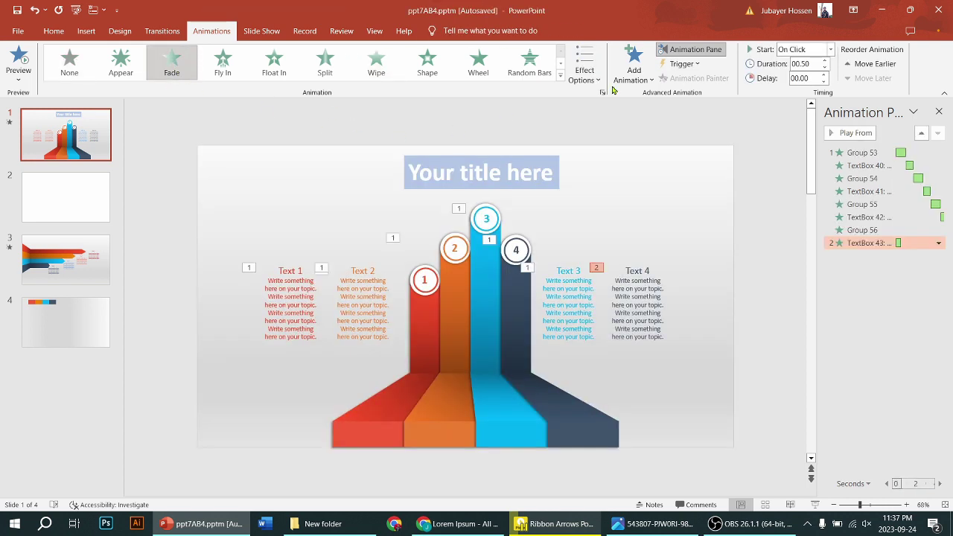
click(830, 49)
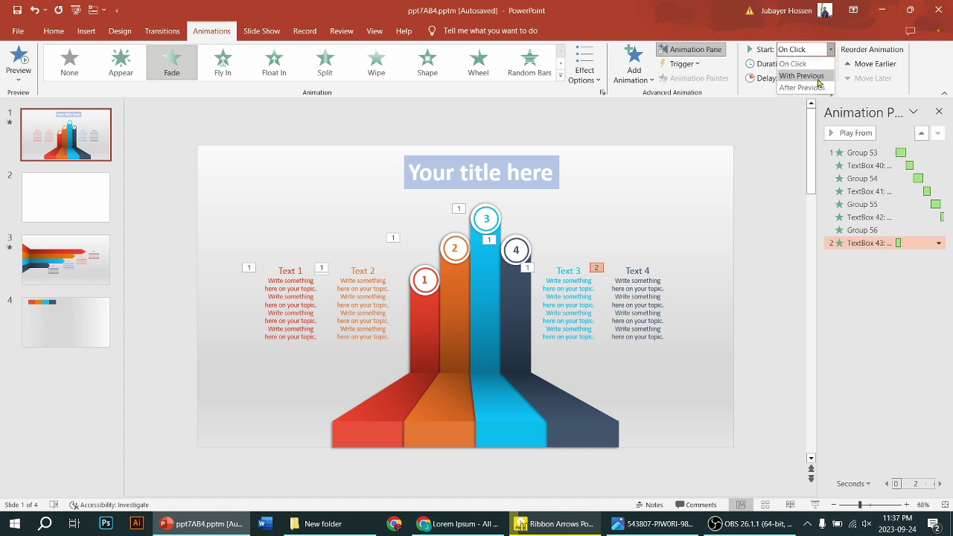
click(819, 87)
click(825, 64)
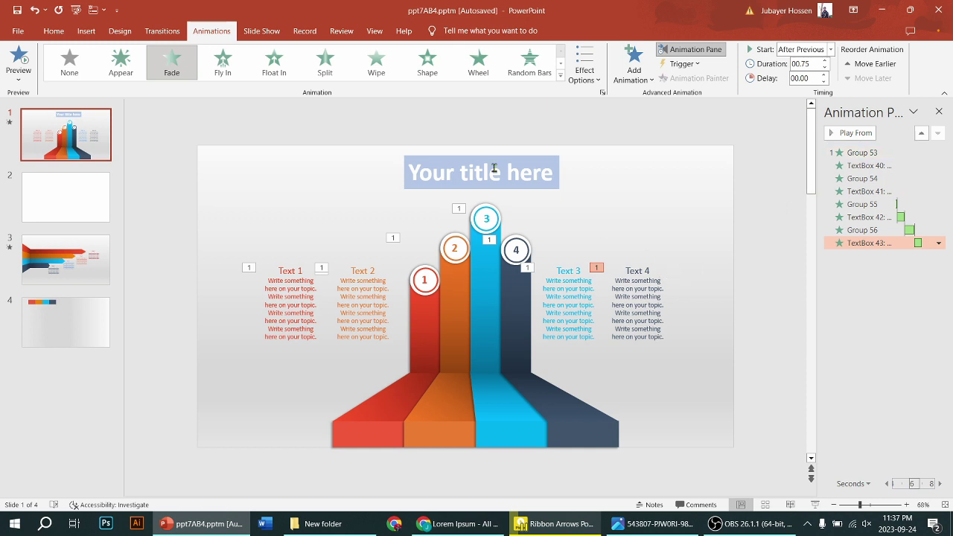
click(463, 170)
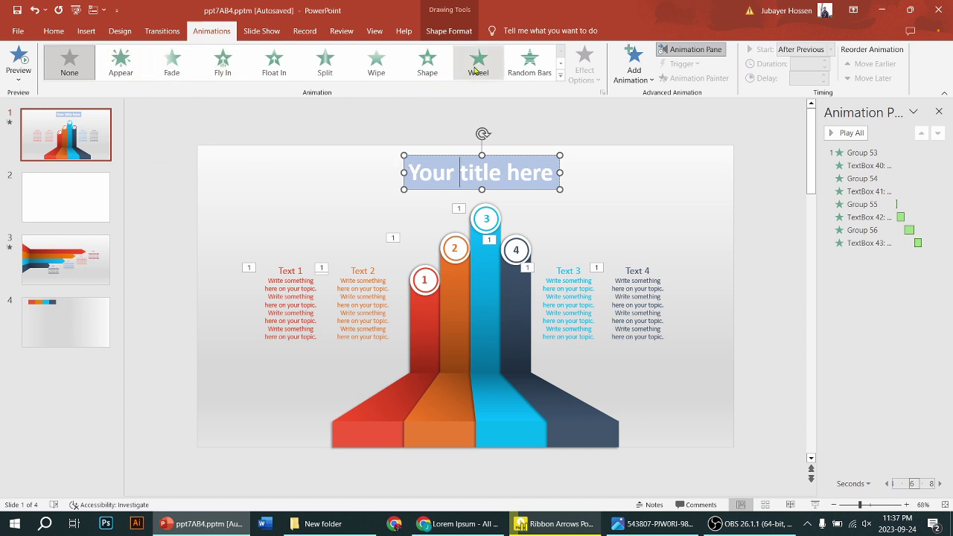
Step: Add a one-second On Click Split entrance to the title and move it first in the animation order
click(325, 65)
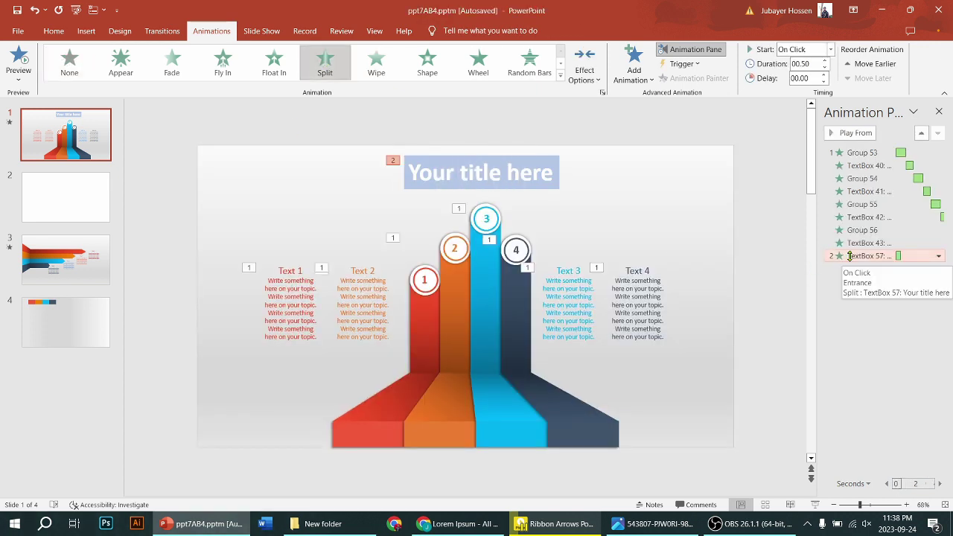
drag(851, 255, 862, 151)
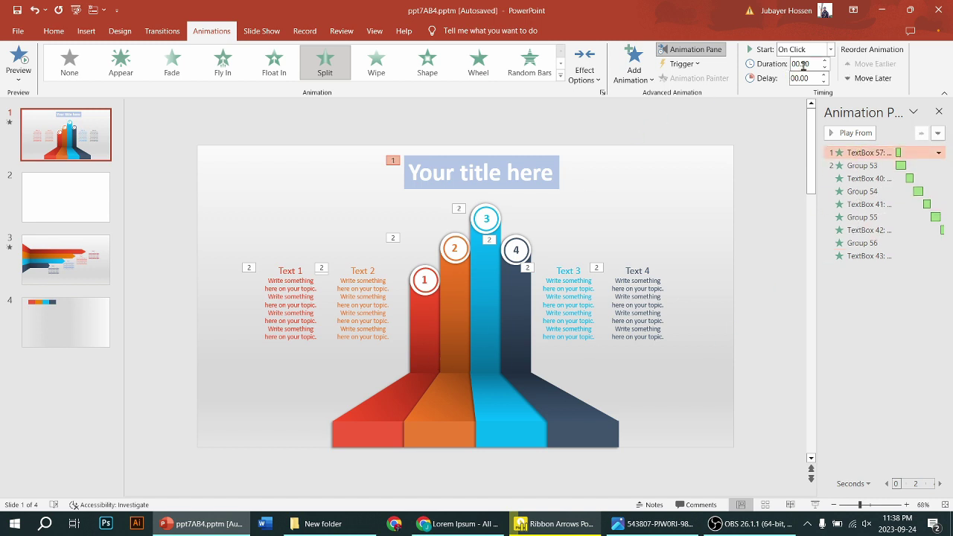
click(708, 181)
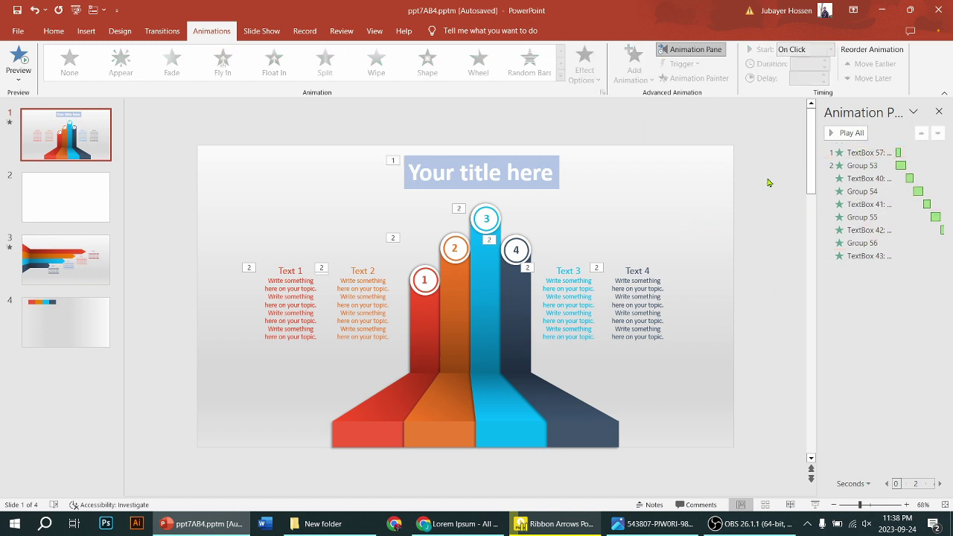
click(871, 151)
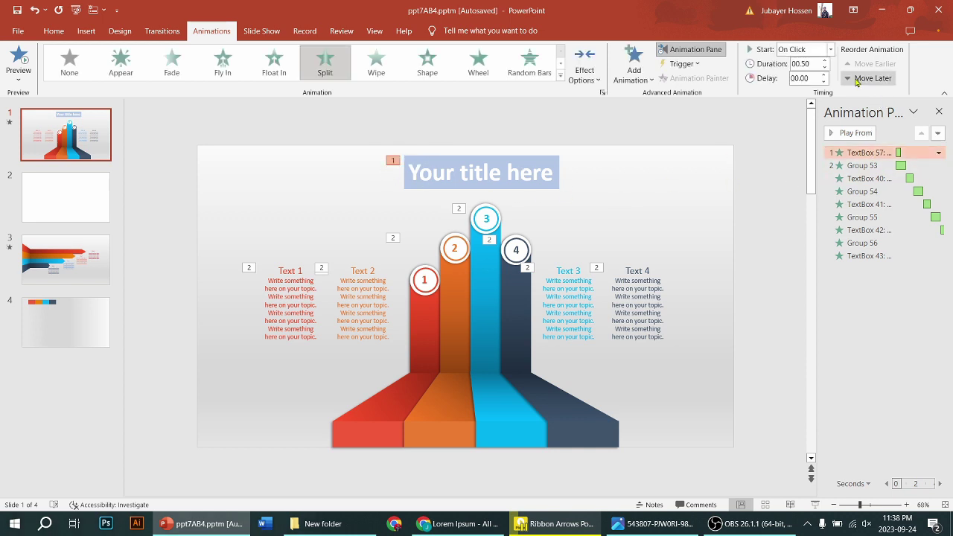
click(830, 49)
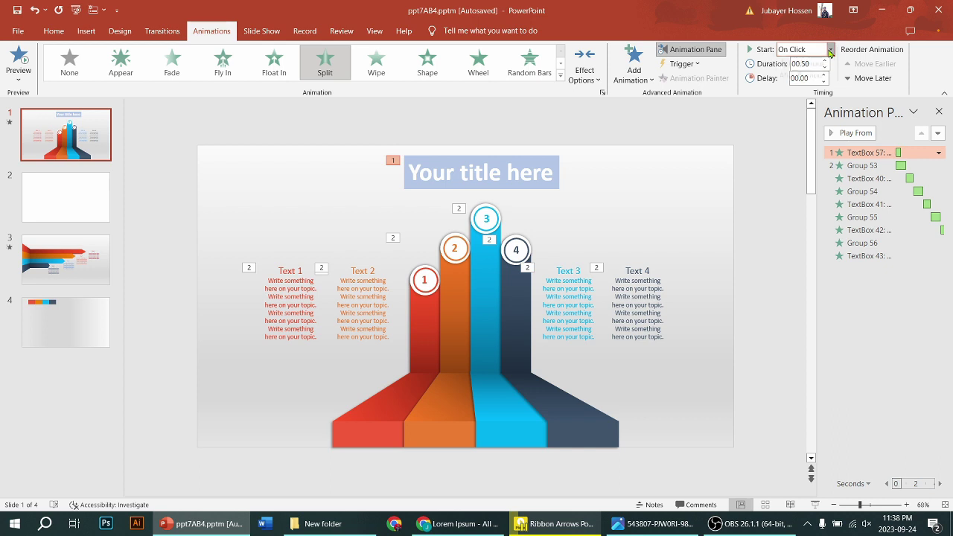
click(809, 65)
click(825, 61)
click(824, 61)
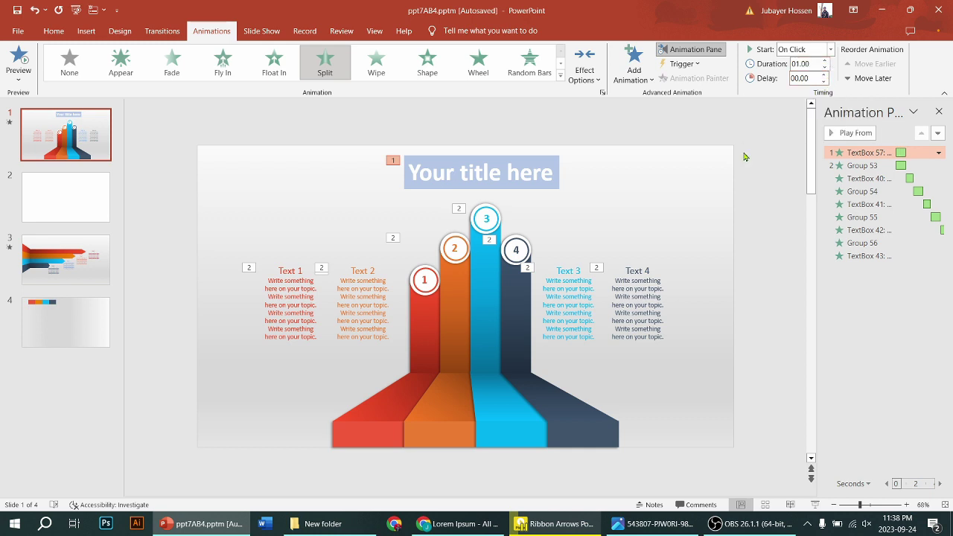
Step: Set the red bar's wipe (Group 53) to start After Previous, right after the title
click(863, 167)
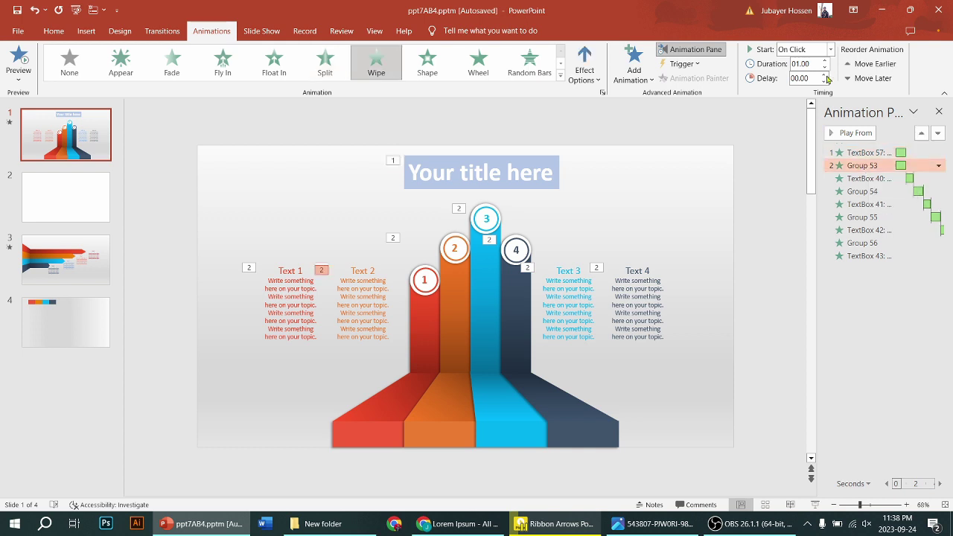
click(830, 50)
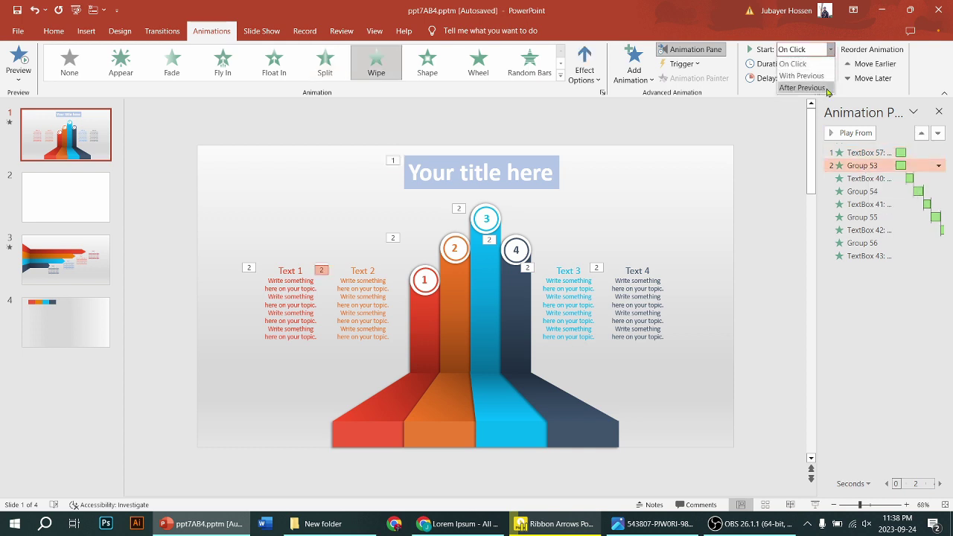
click(802, 88)
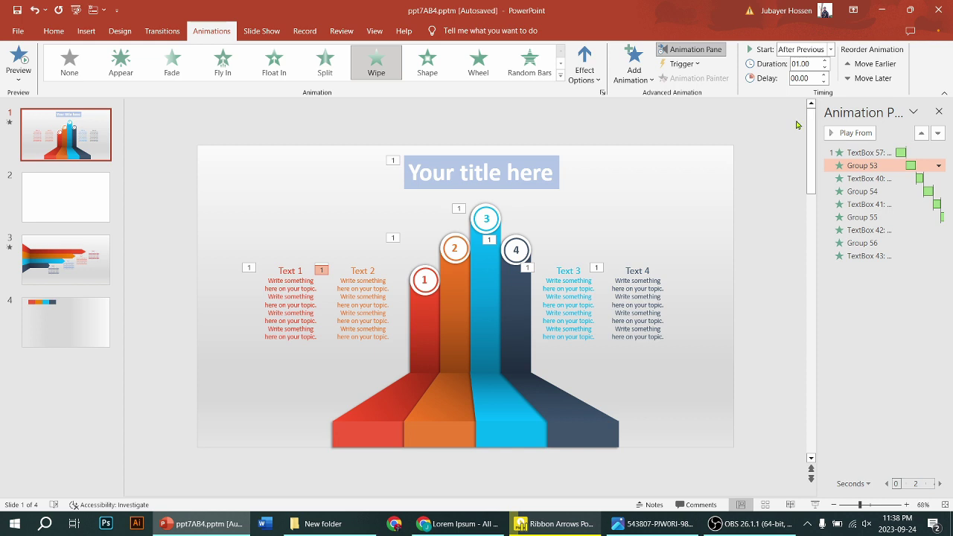
click(771, 181)
key(F5)
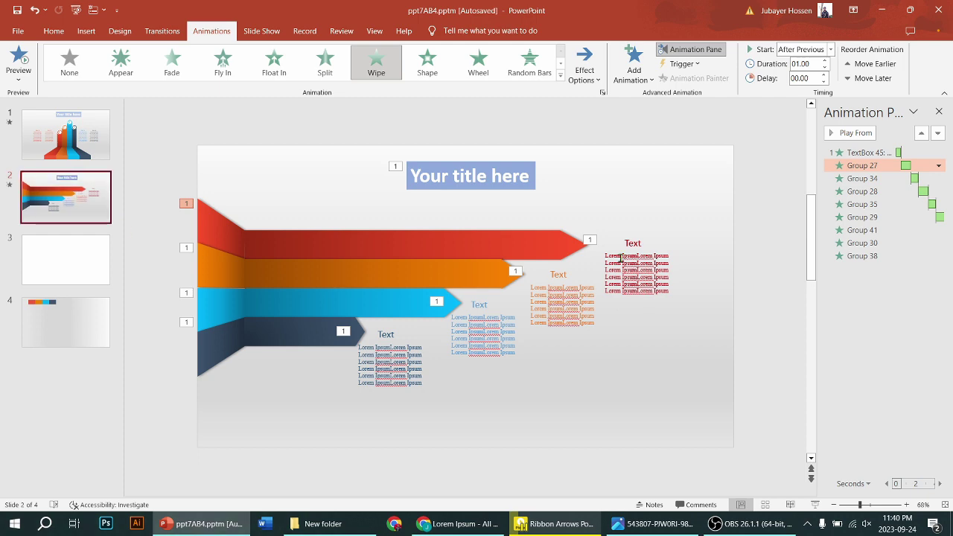
Step: Play slide 2 as a full-screen slide show to preview its animations
click(814, 504)
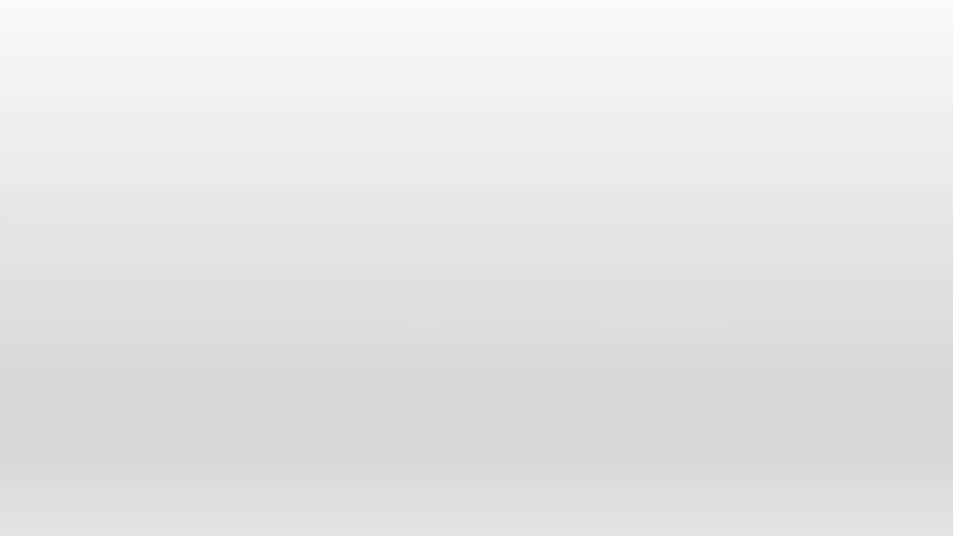